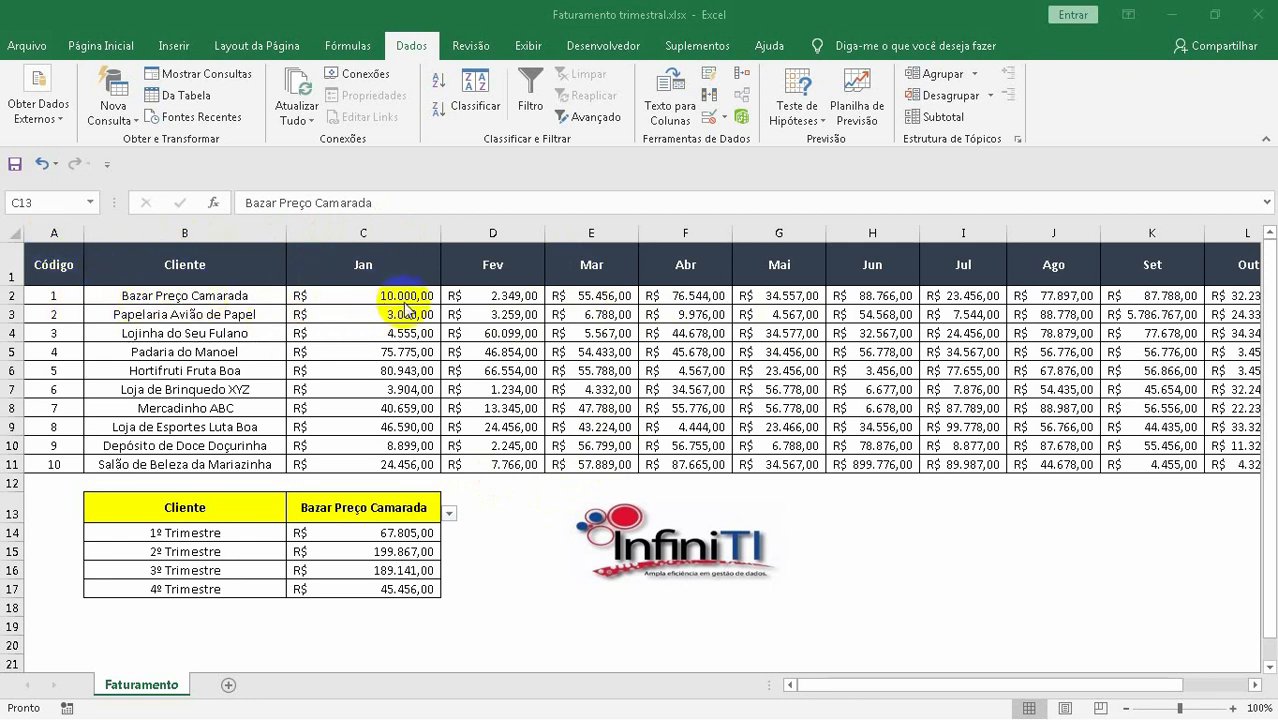
# Examine Bazar Preço Camarada's monthly revenue figures in row 2, from January to April
pyautogui.click(495, 297)
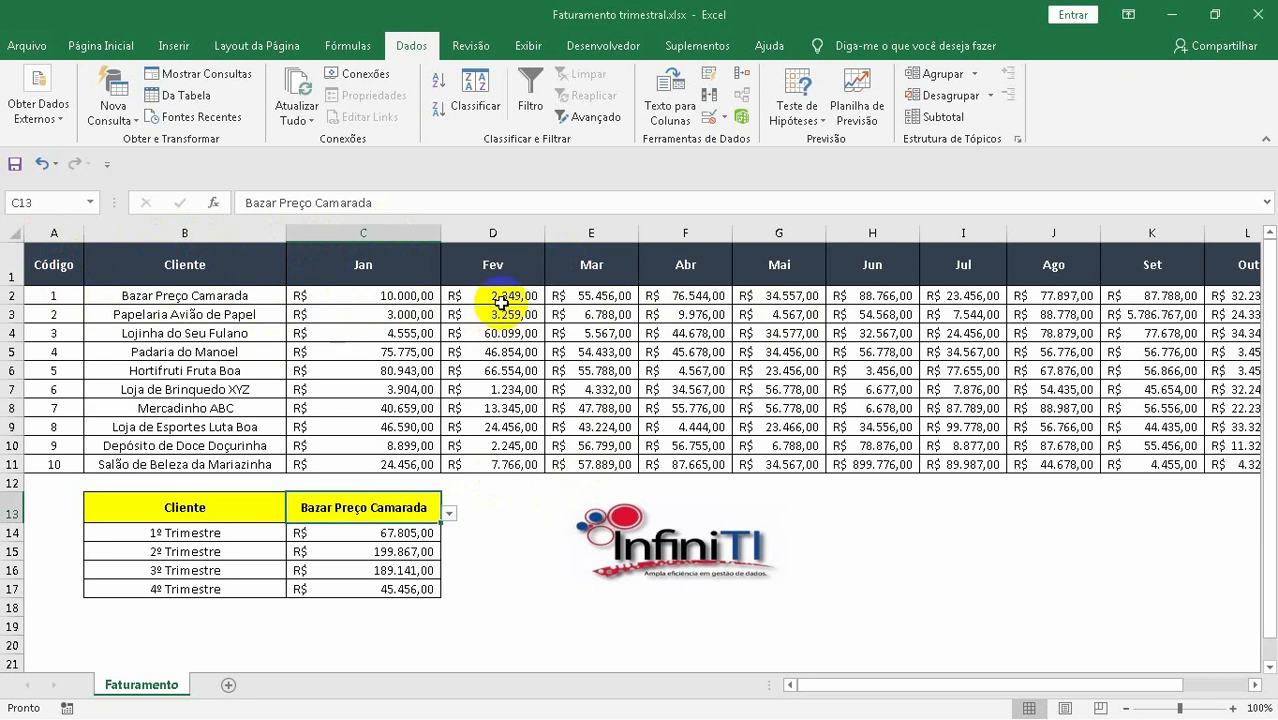
pyautogui.click(621, 296)
pyautogui.click(693, 300)
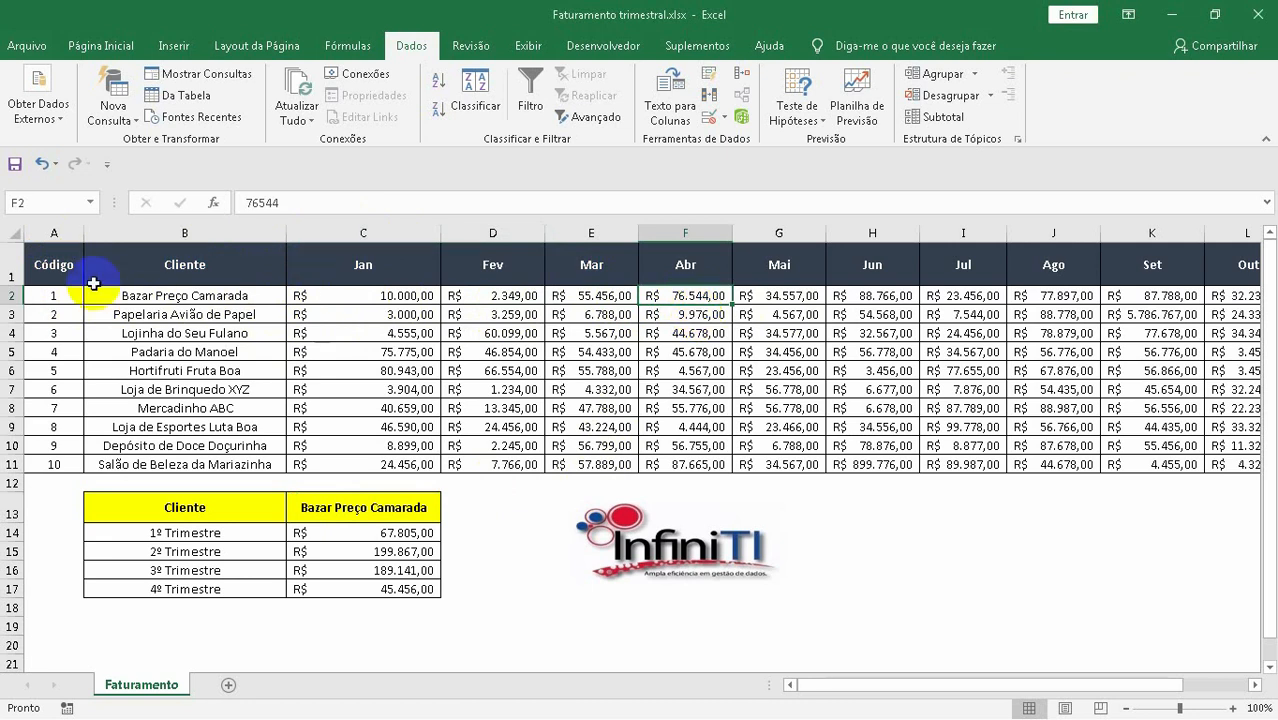
pyautogui.click(165, 295)
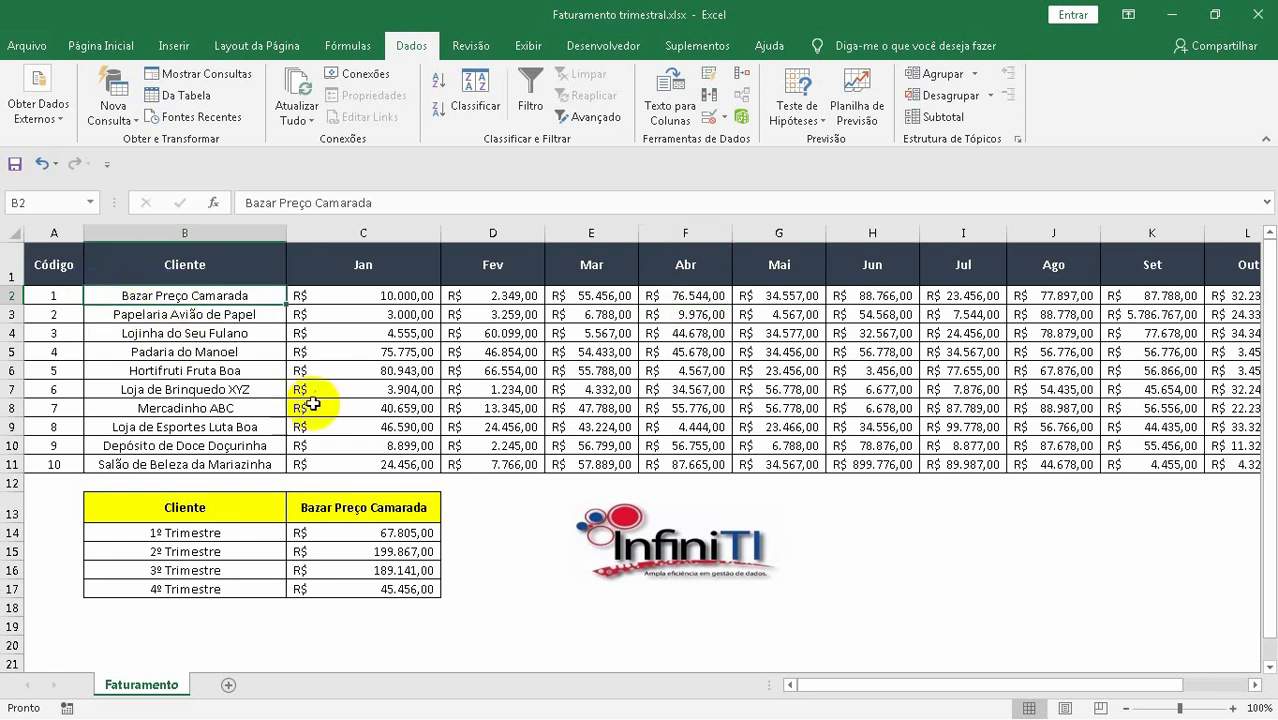
pyautogui.click(403, 295)
pyautogui.click(510, 298)
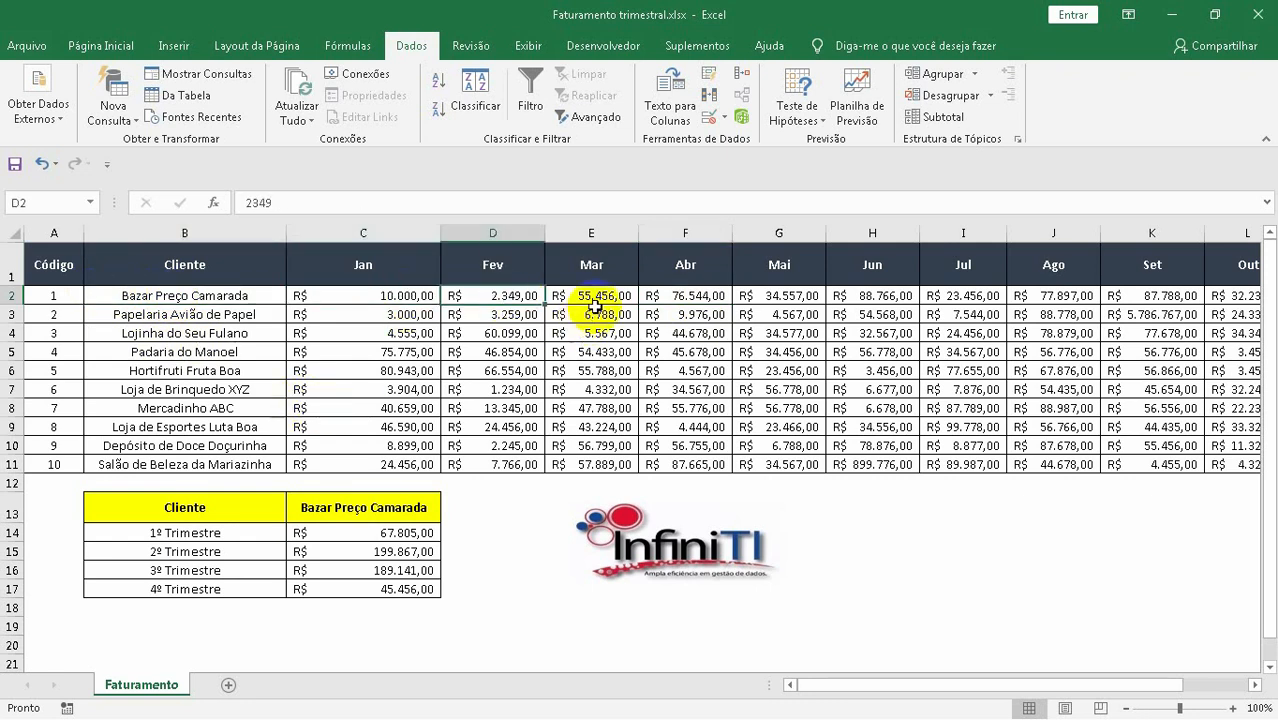
pyautogui.click(605, 314)
pyautogui.click(606, 298)
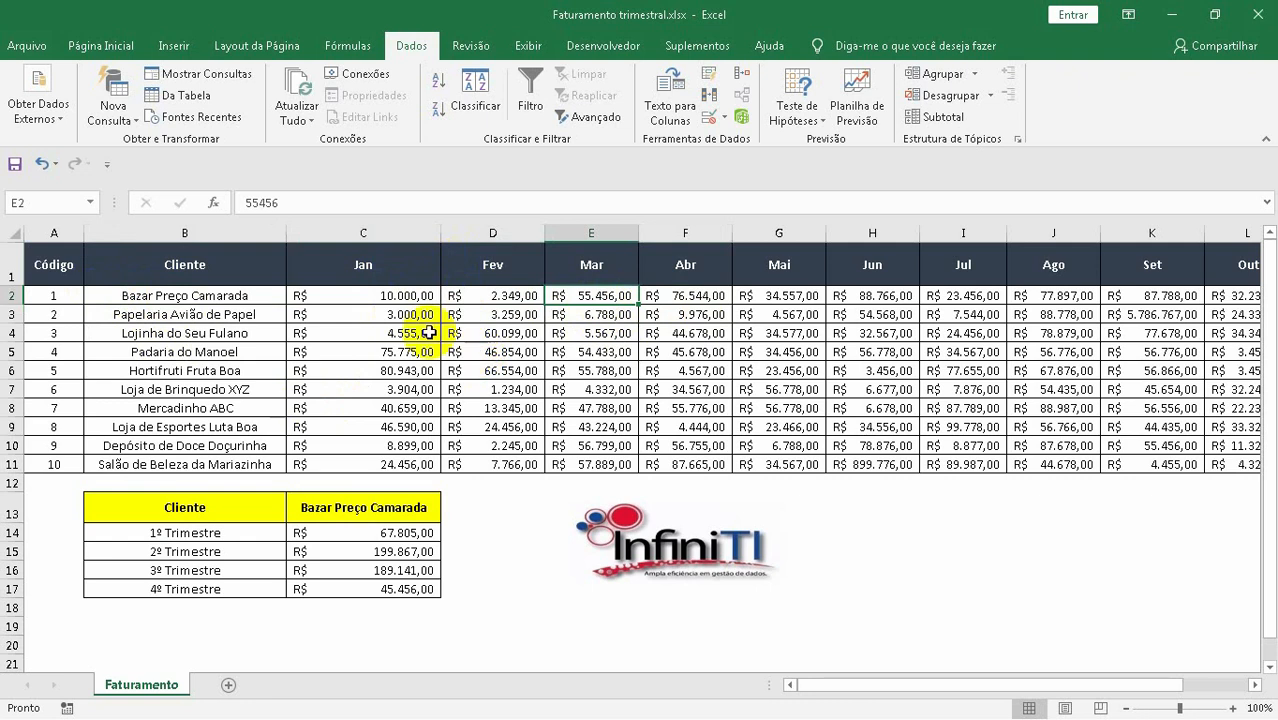
# Sum Bazar Preço Camarada's January to March revenue (C2:E2) in cell H13 with SOMA
pyautogui.click(890, 512)
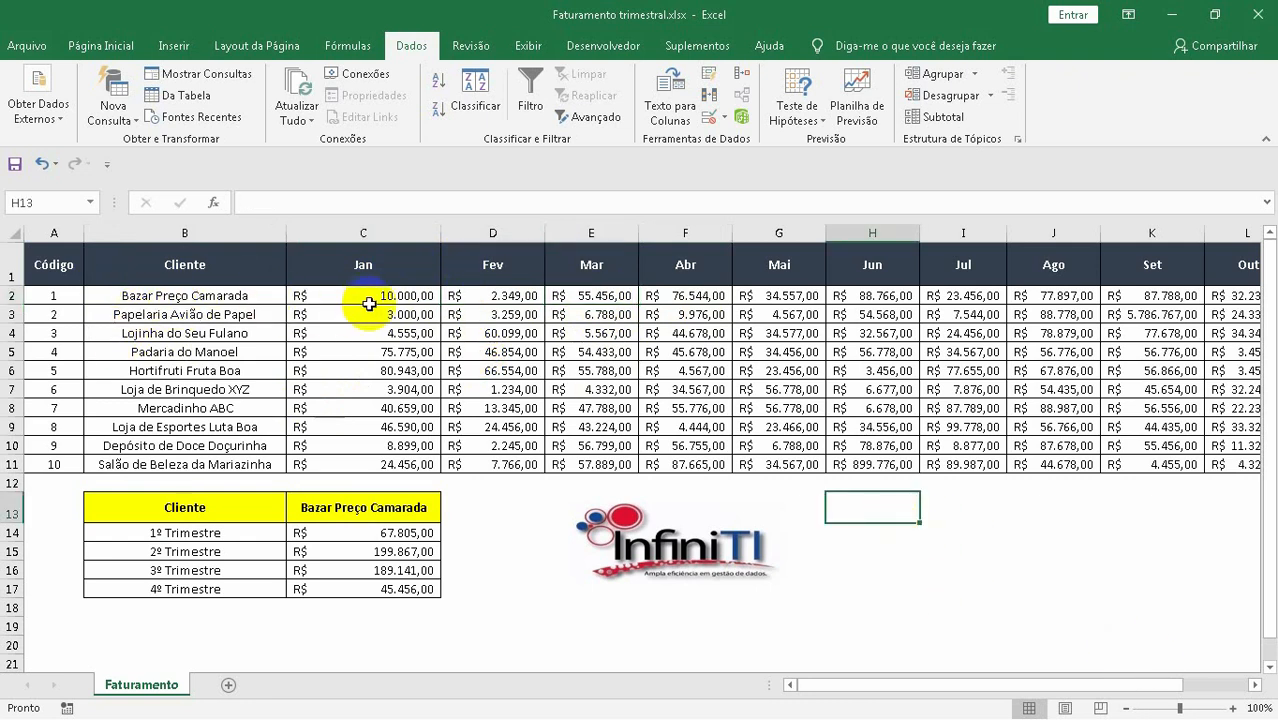
pyautogui.click(100, 46)
pyautogui.click(1106, 80)
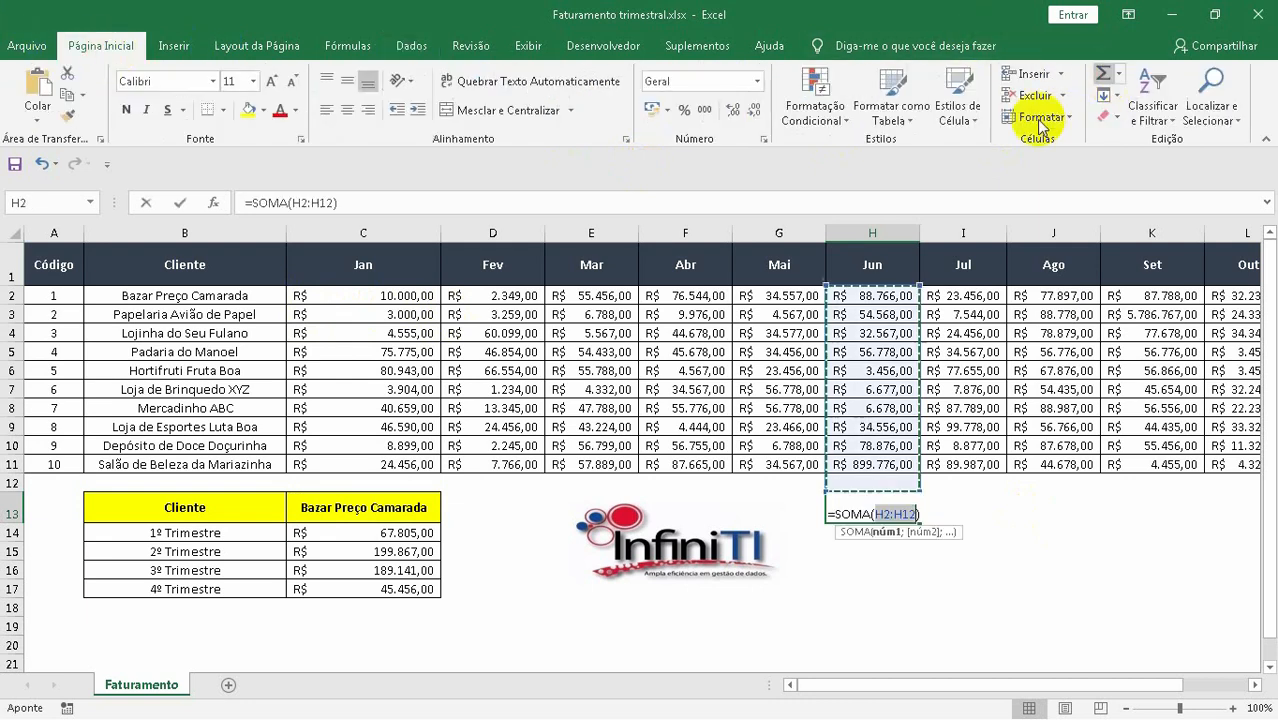
pyautogui.moveTo(390, 295); pyautogui.dragTo(569, 300)
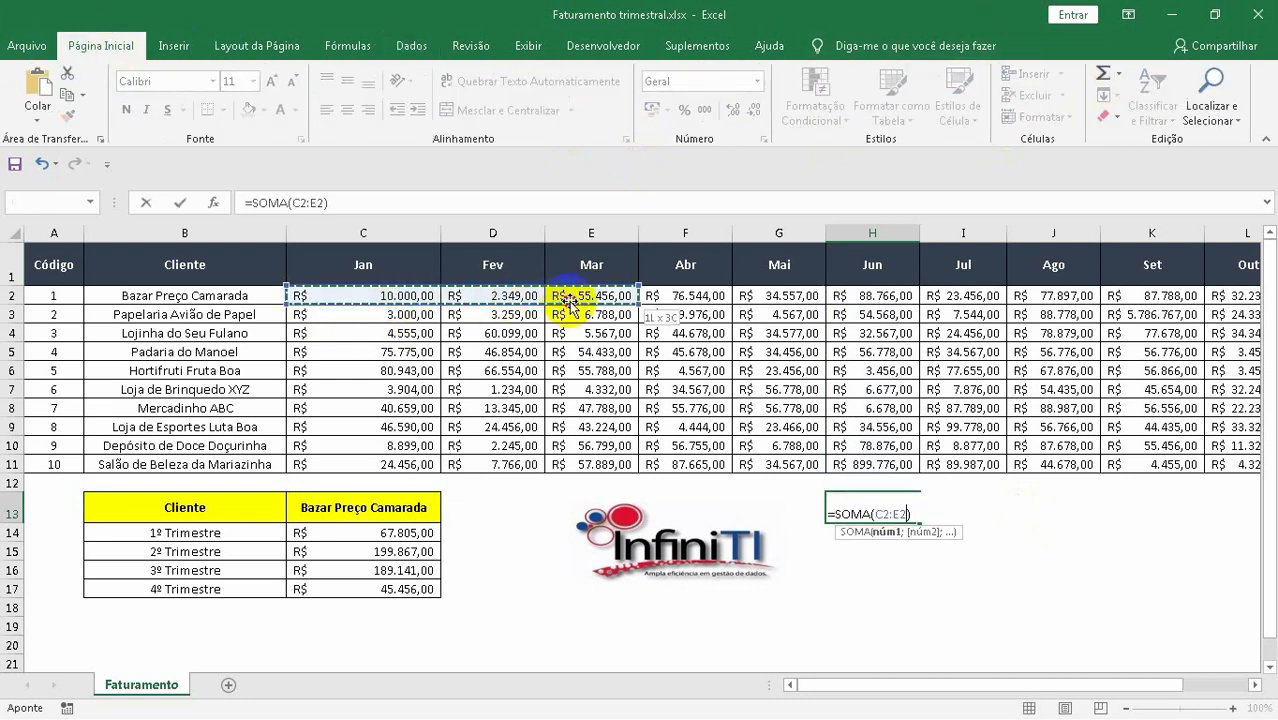
pyautogui.press('Return')
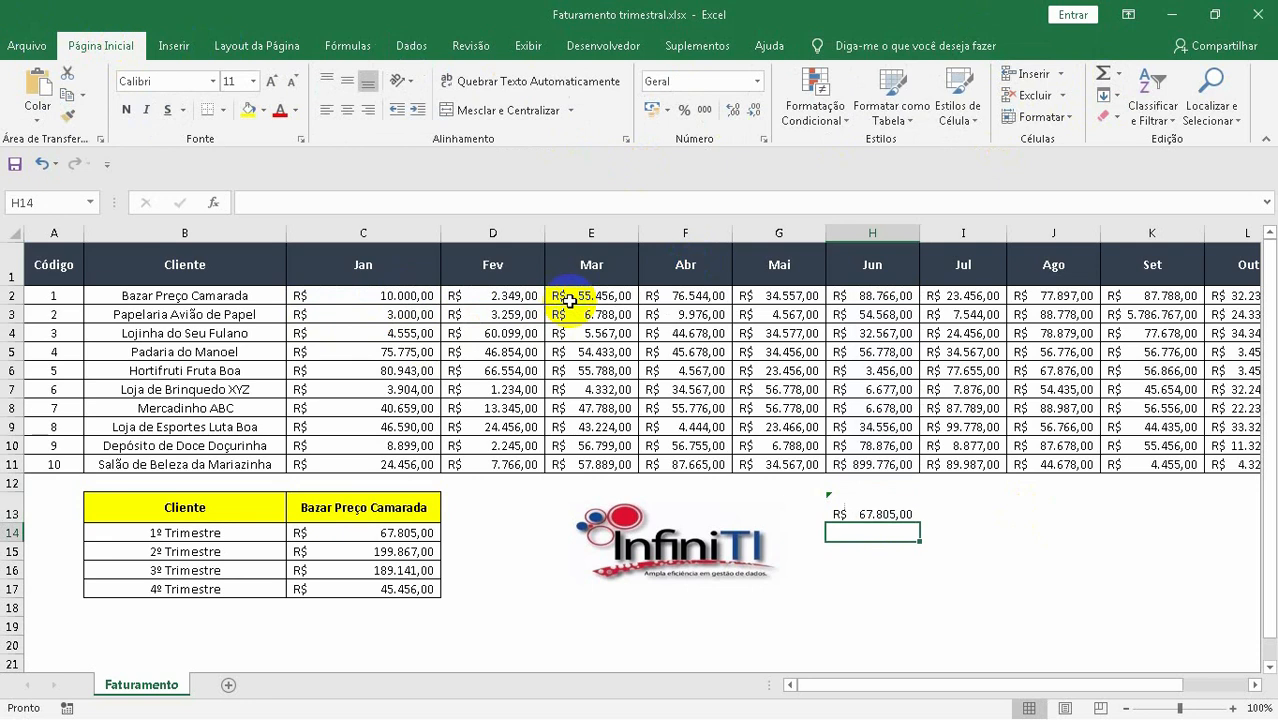
# Delete the first-quarter test sum from cell H13
pyautogui.click(886, 514)
pyautogui.press('BackSpace')
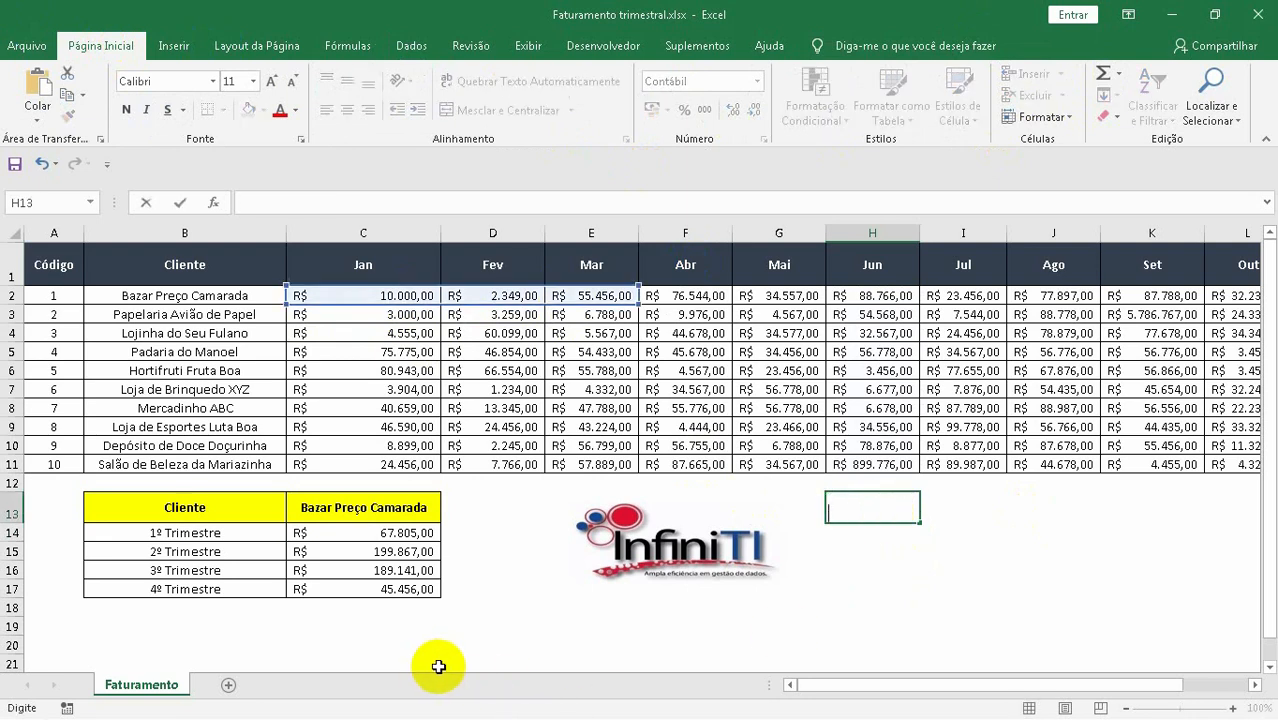
pyautogui.click(145, 506)
# Choose Papelaria Avião de Papel as the client in C13 and check its quarterly totals
pyautogui.click(362, 512)
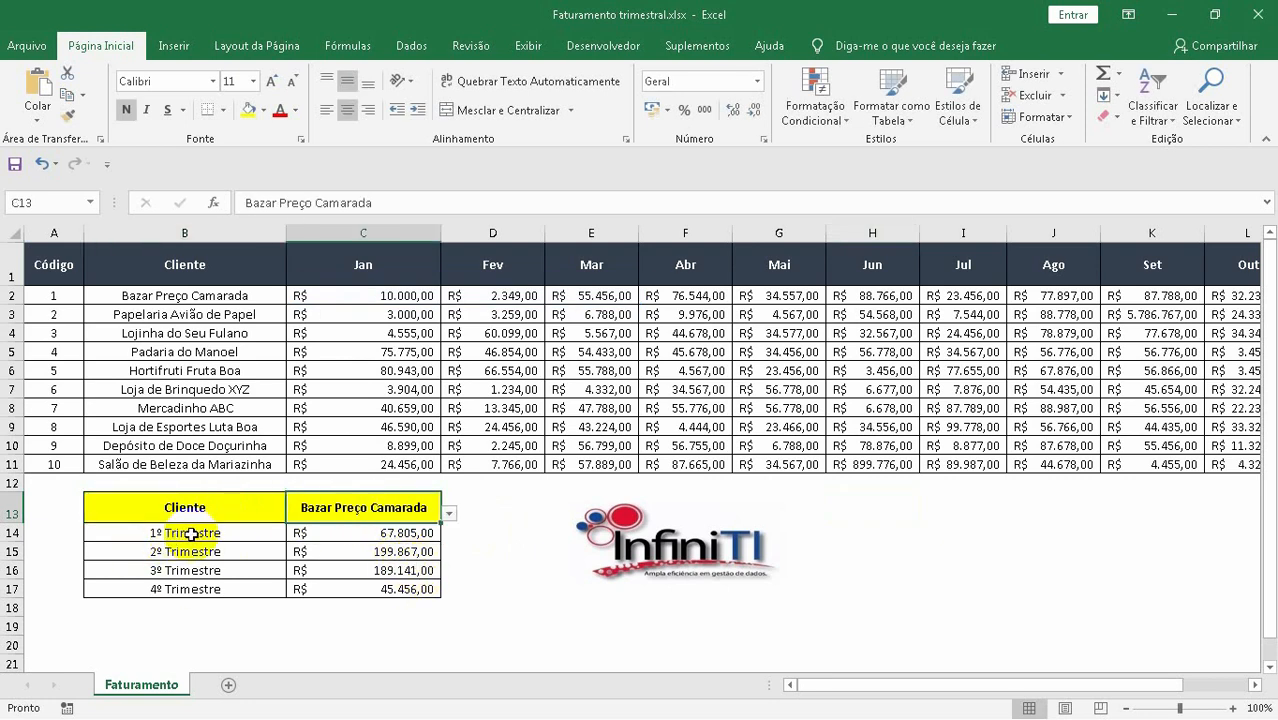
pyautogui.click(449, 513)
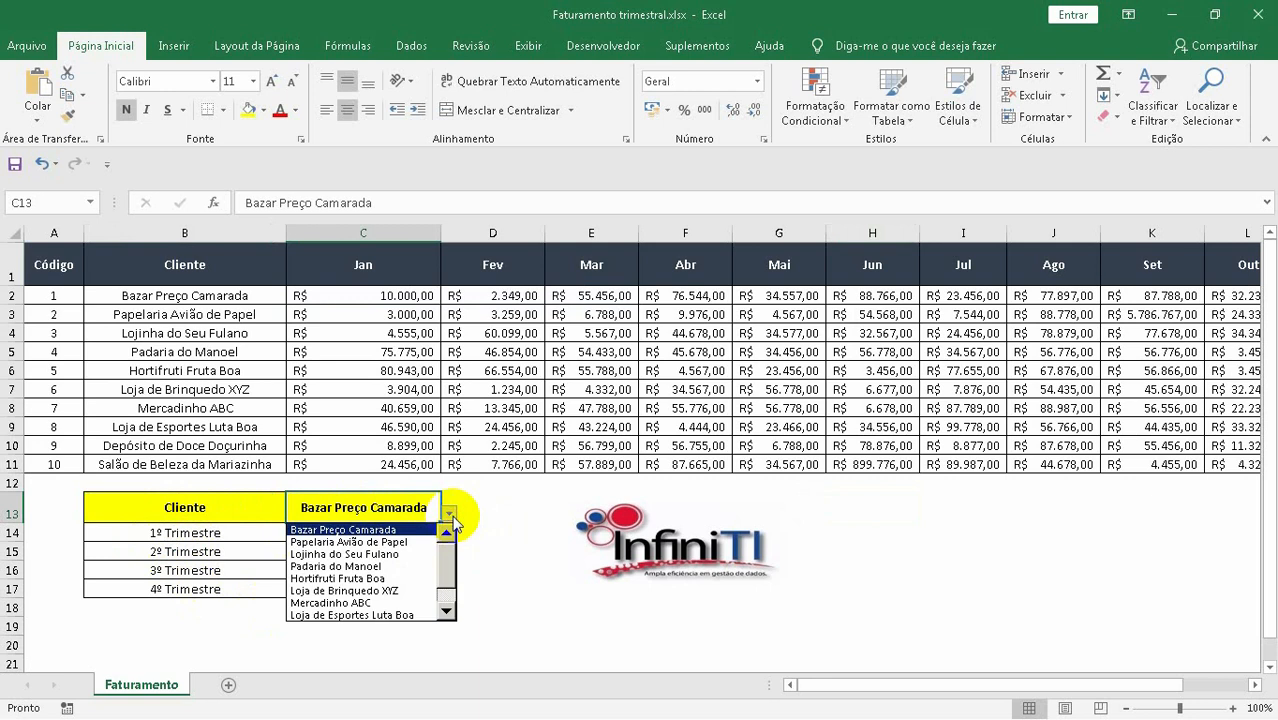
pyautogui.click(381, 542)
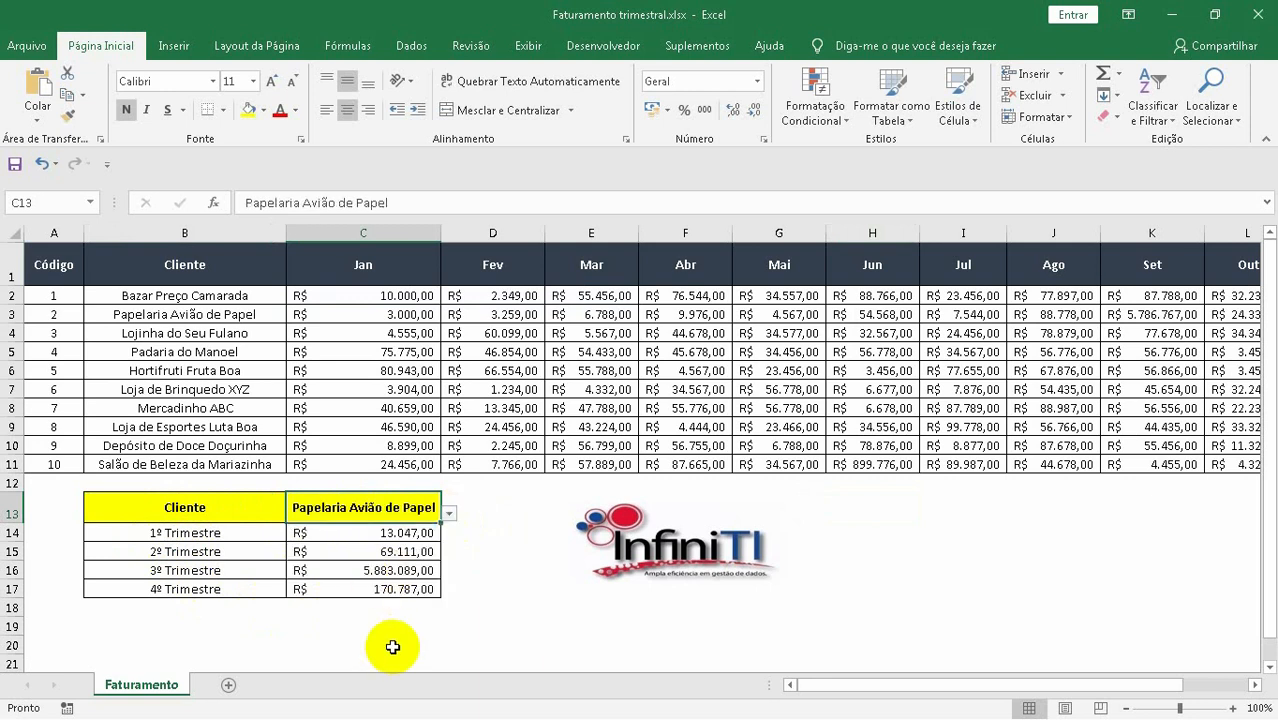
pyautogui.click(380, 552)
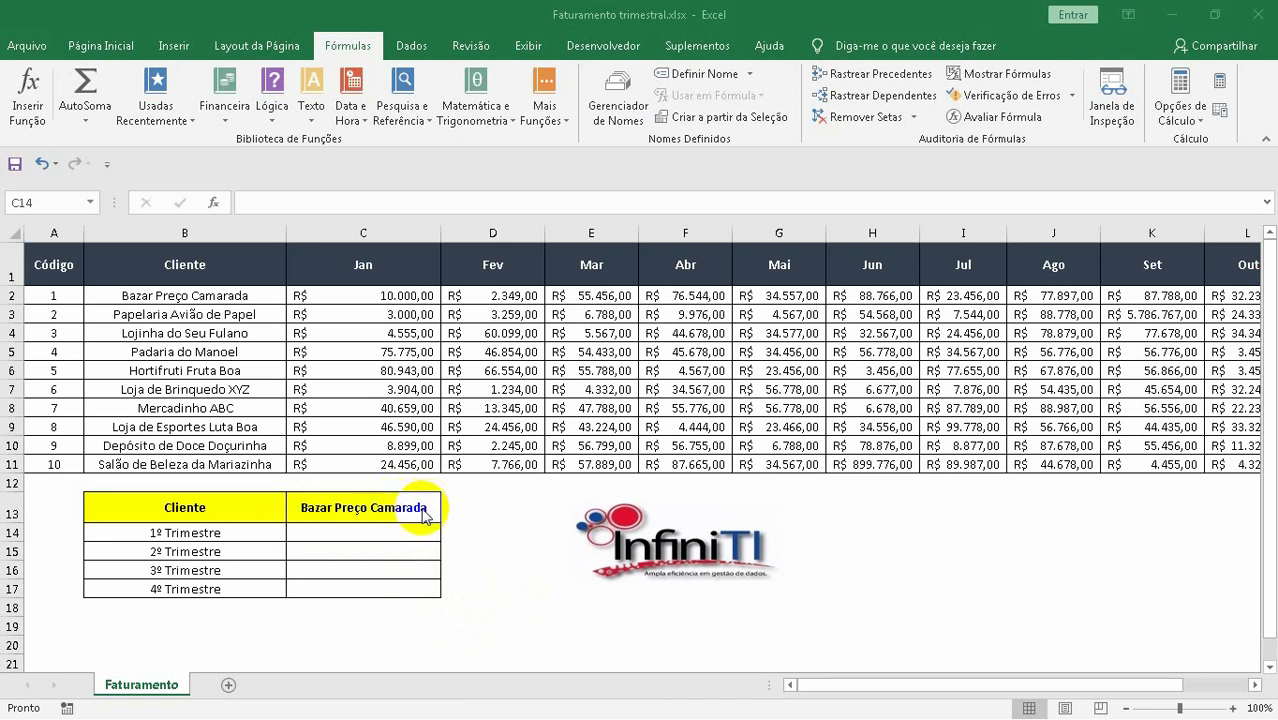
# Start an ÍNDICE formula in C14 for the 1º Trimestre, with the absolute range $A$1:$N$11 as its matrix argument
pyautogui.click(358, 539)
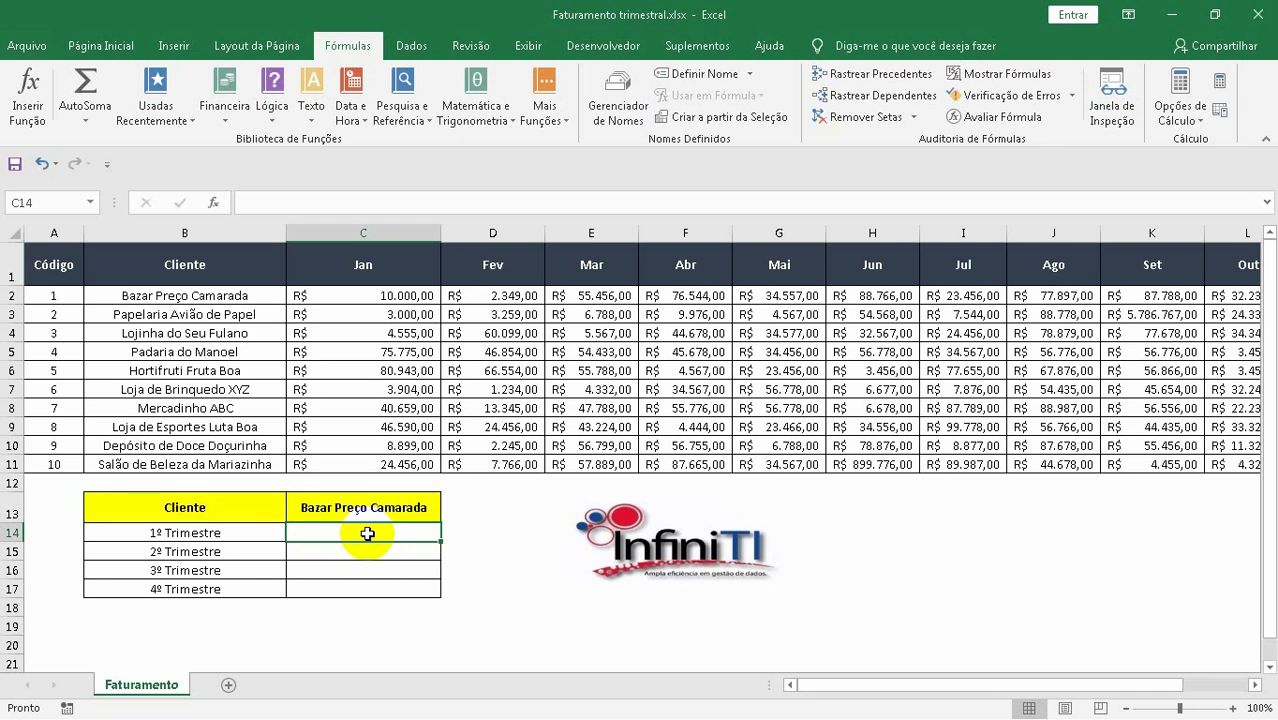
pyautogui.write('=')
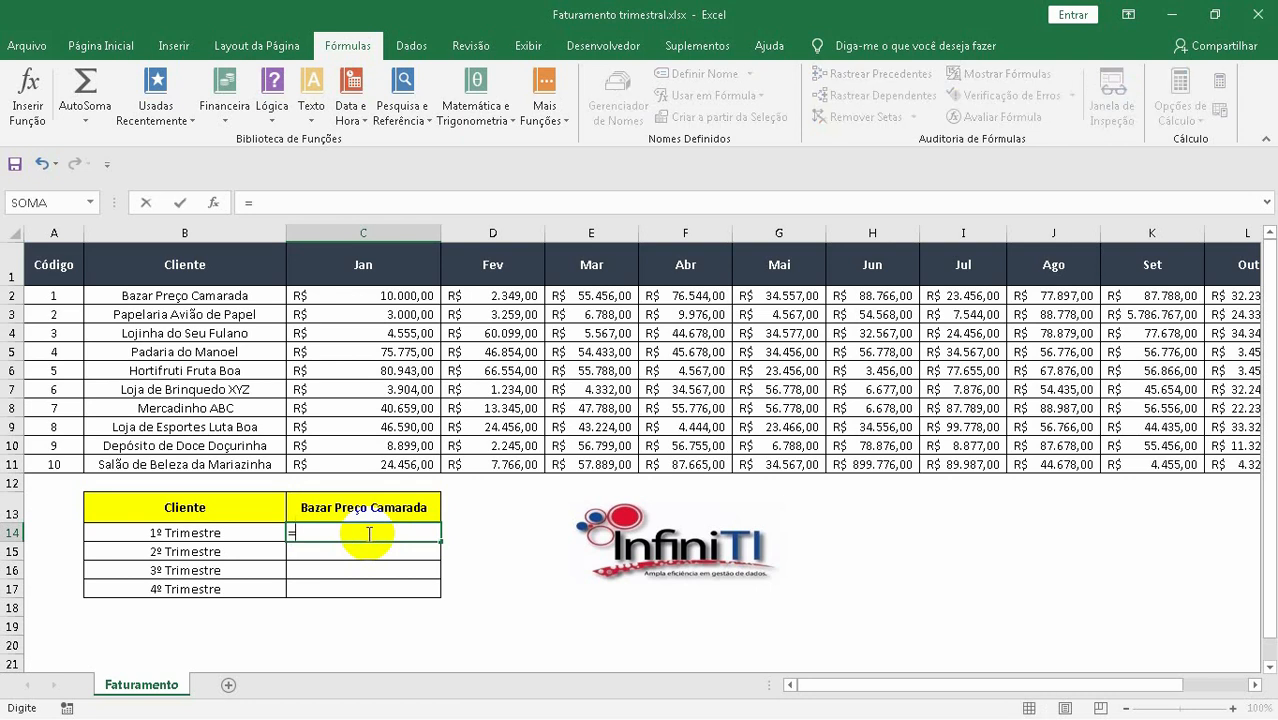
pyautogui.write('í')
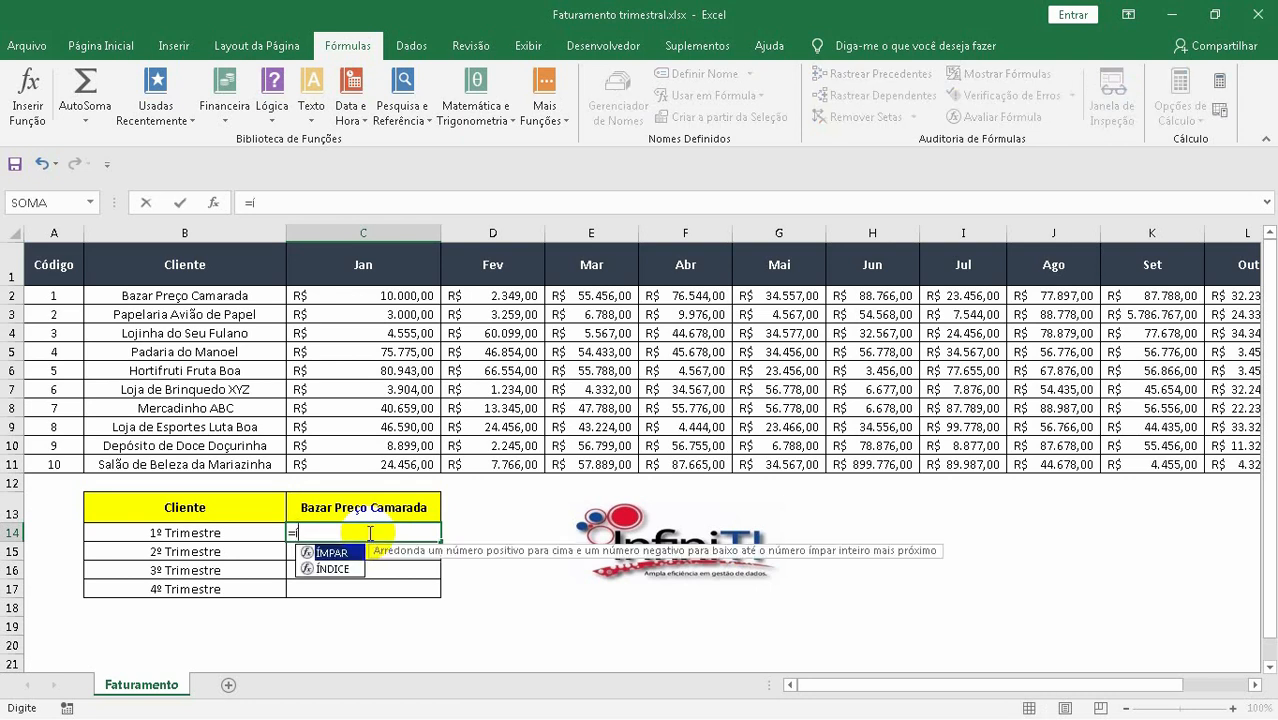
pyautogui.press('Down')
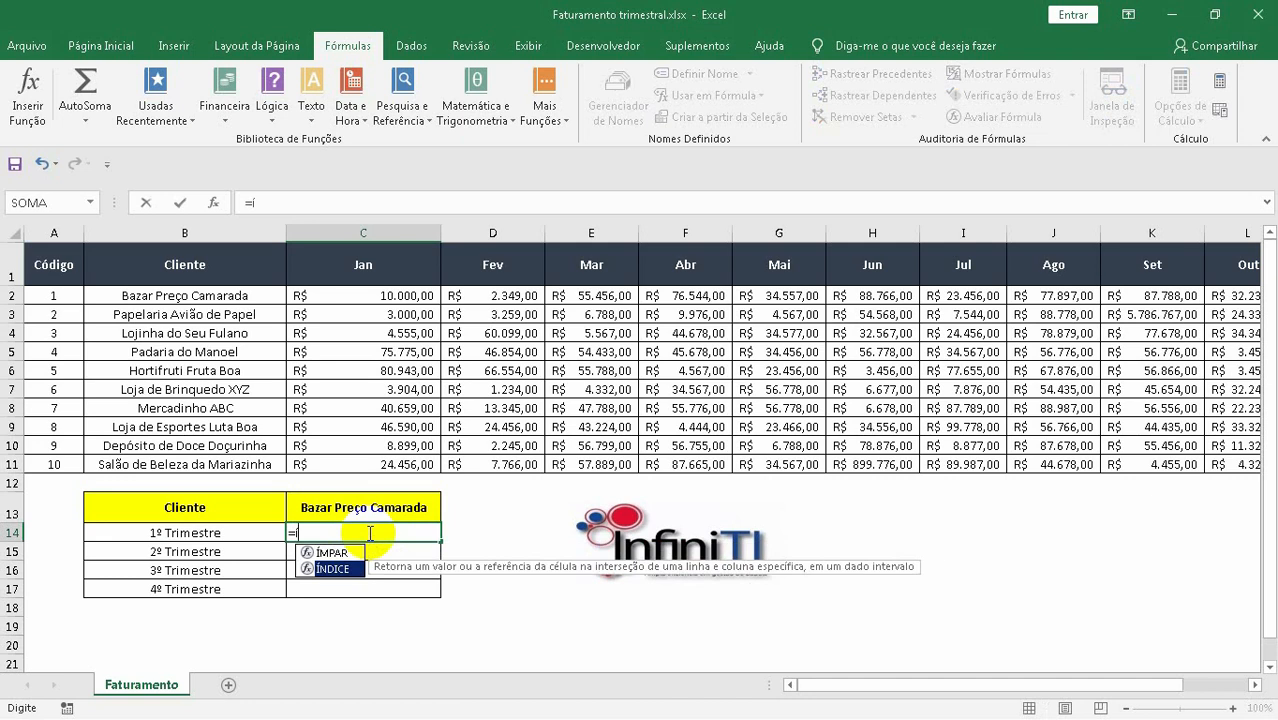
pyautogui.press('Tab')
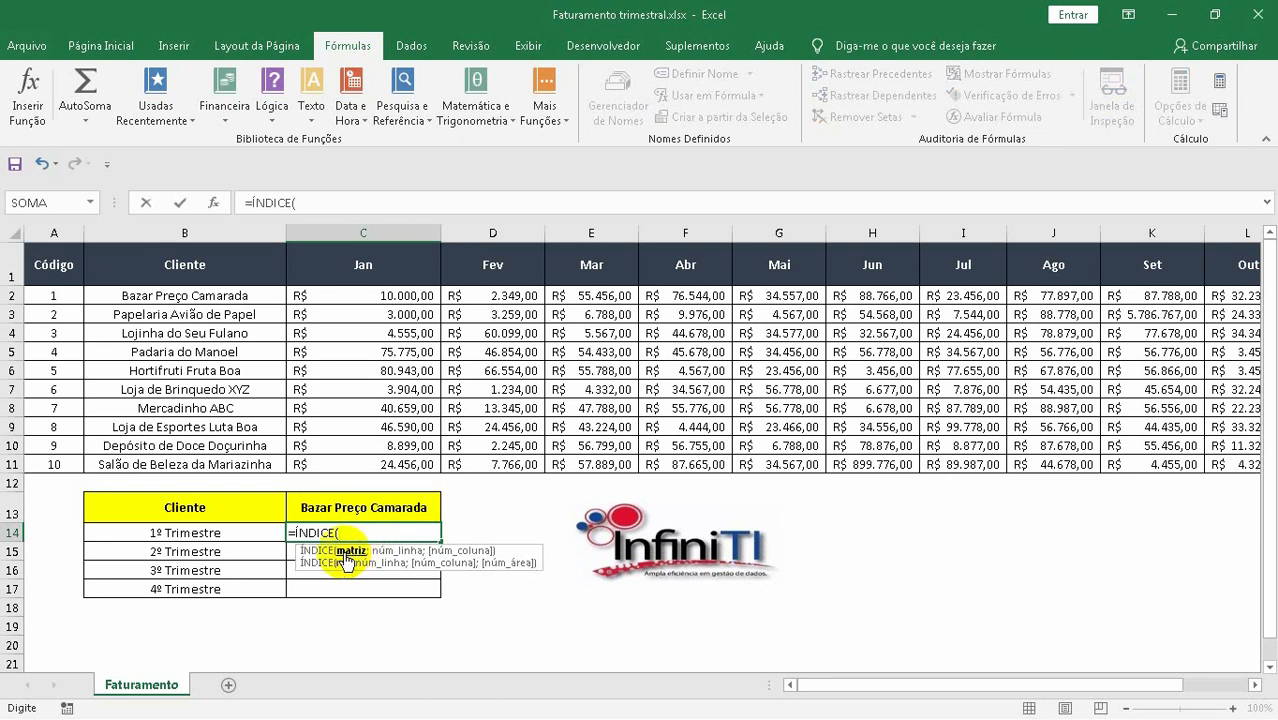
pyautogui.moveTo(57, 268); pyautogui.dragTo(1185, 462)
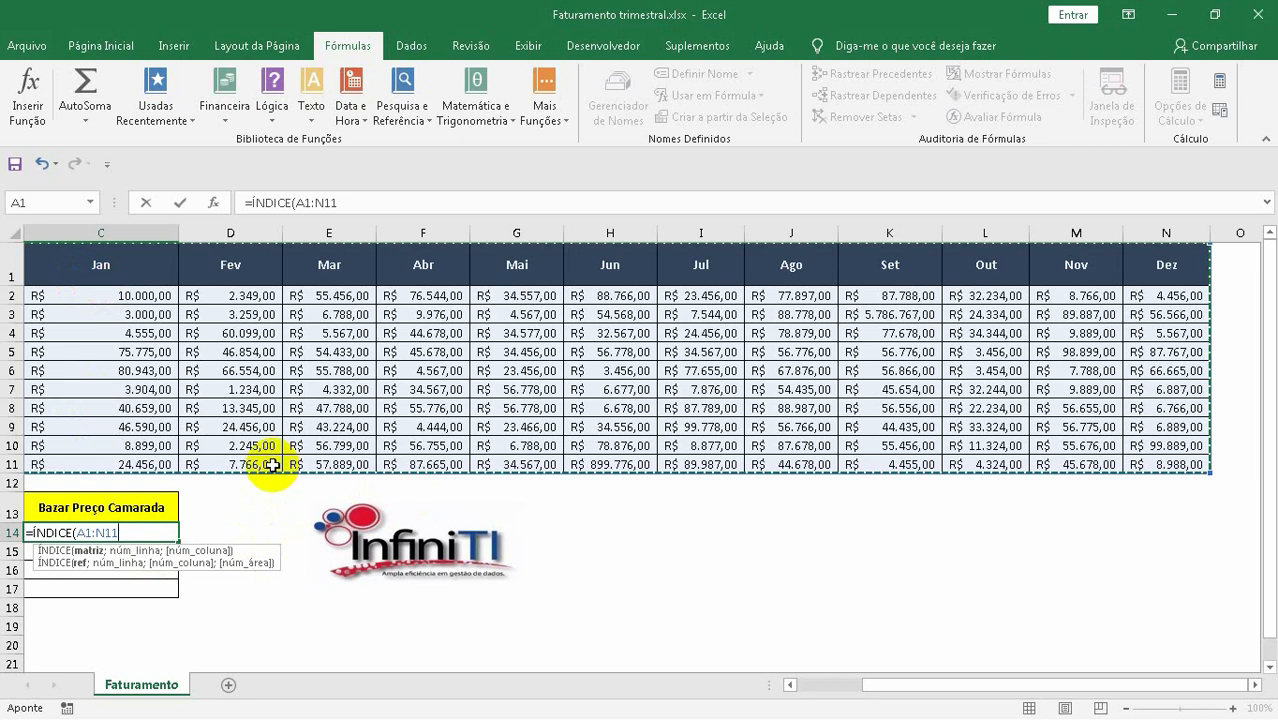
pyautogui.press('F4')
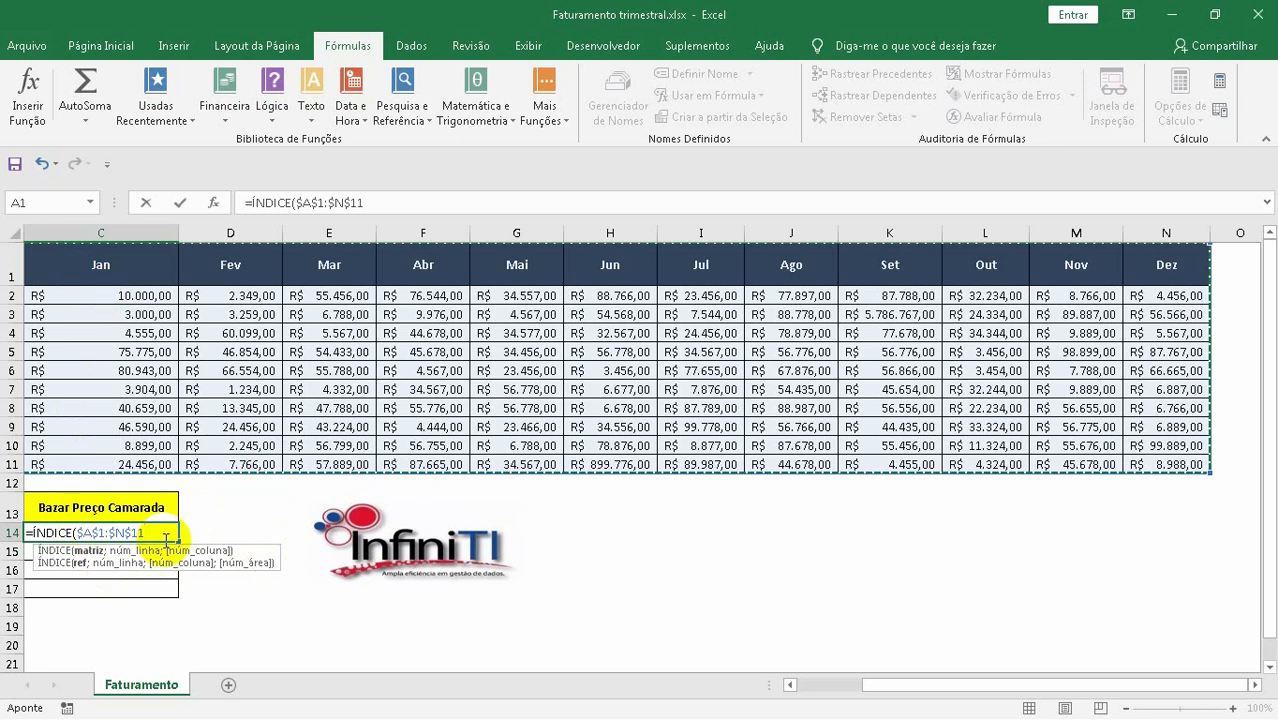
pyautogui.write(';')
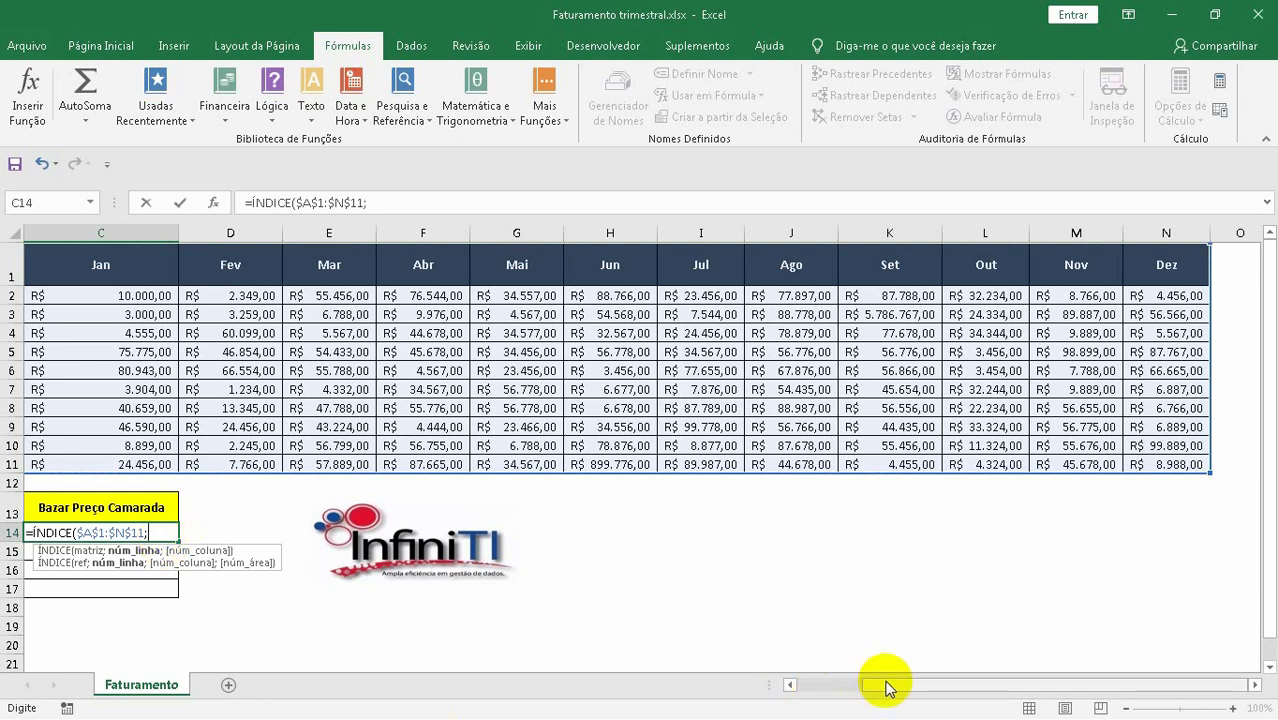
# Nest the CORRESP function as the row-number argument of the ÍNDICE formula in C14
pyautogui.moveTo(882, 685); pyautogui.dragTo(813, 700)
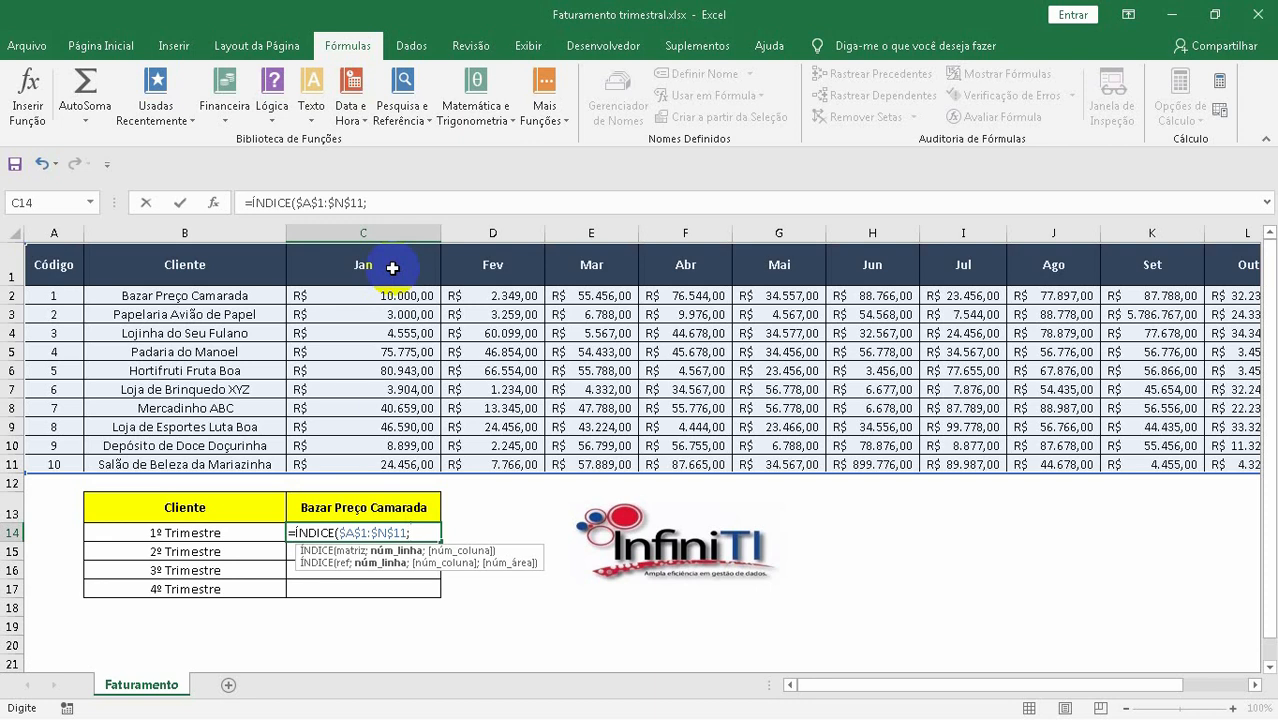
pyautogui.write('corr')
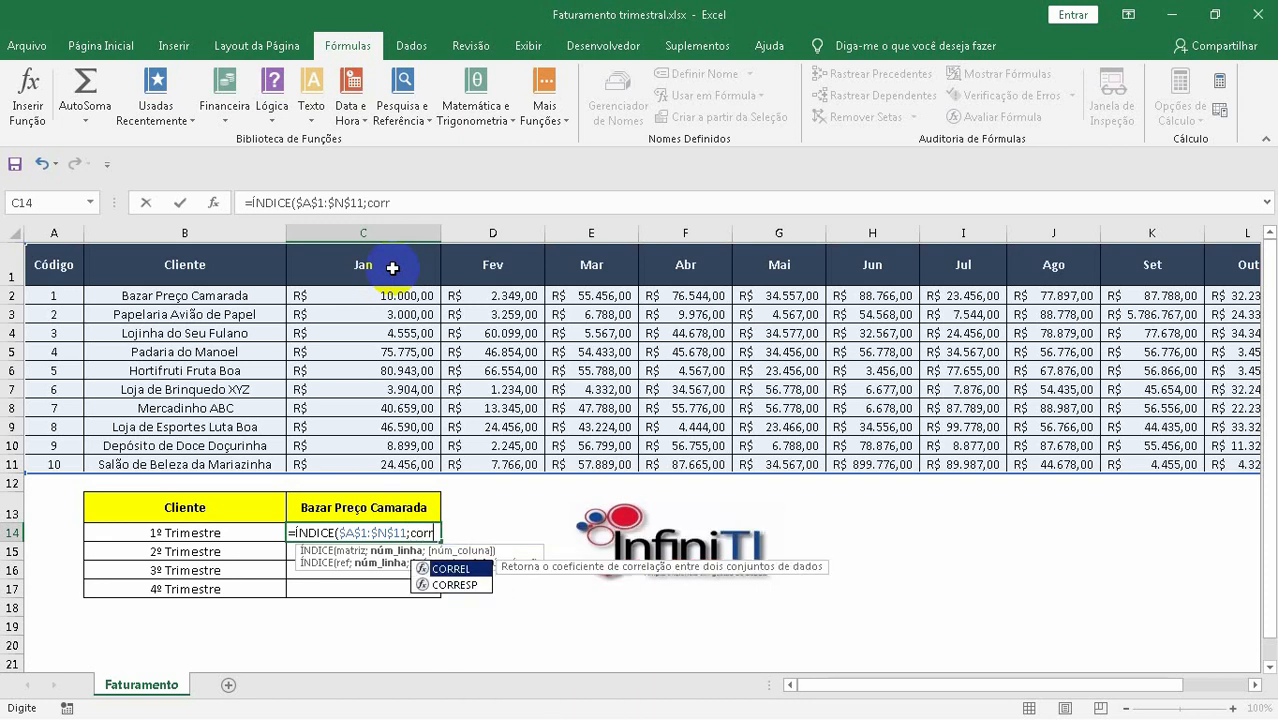
pyautogui.write('e')
pyautogui.press('Down')
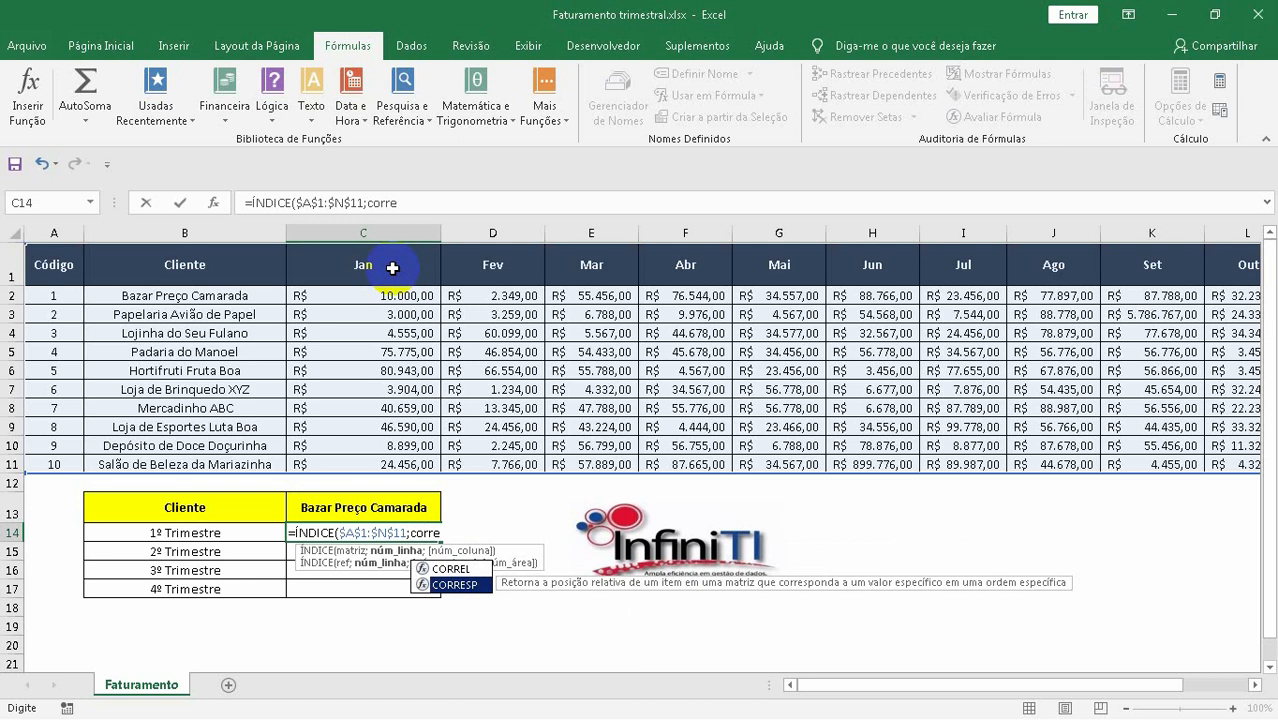
pyautogui.press('Tab')
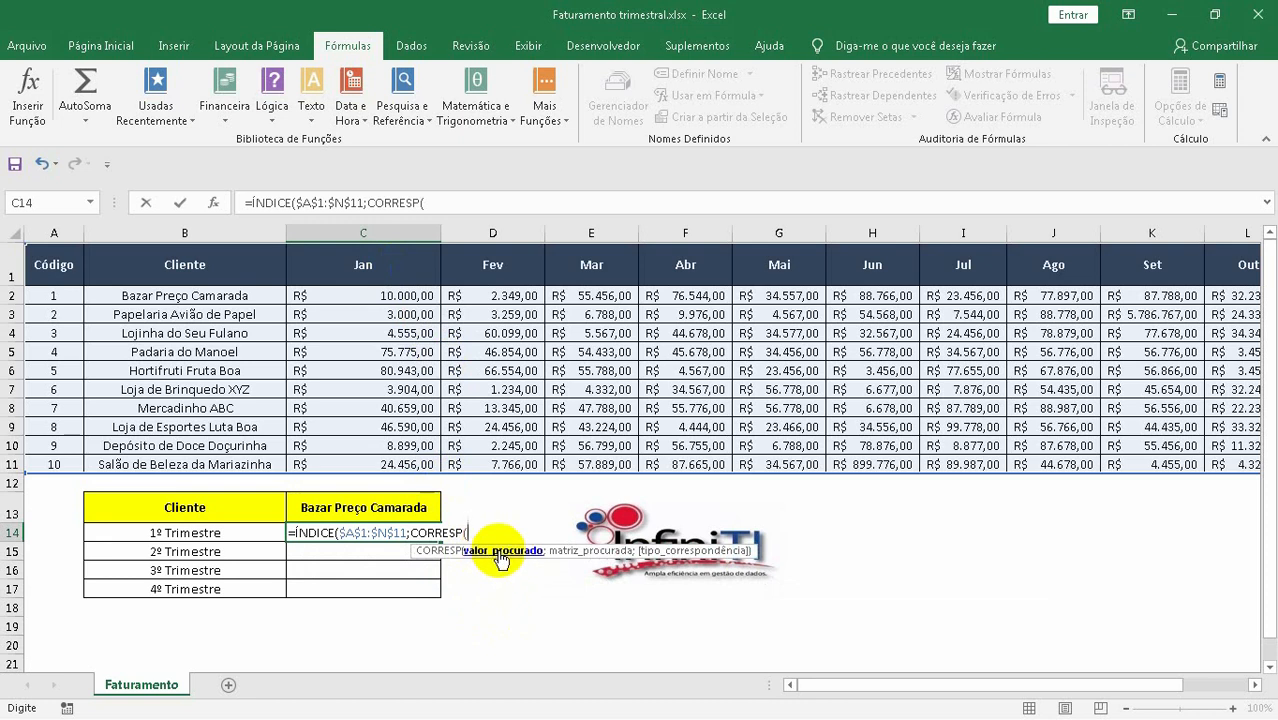
# Try to enter $C$13 as the absolute lookup value of CORRESP, followed by an argument separator
pyautogui.click(336, 505)
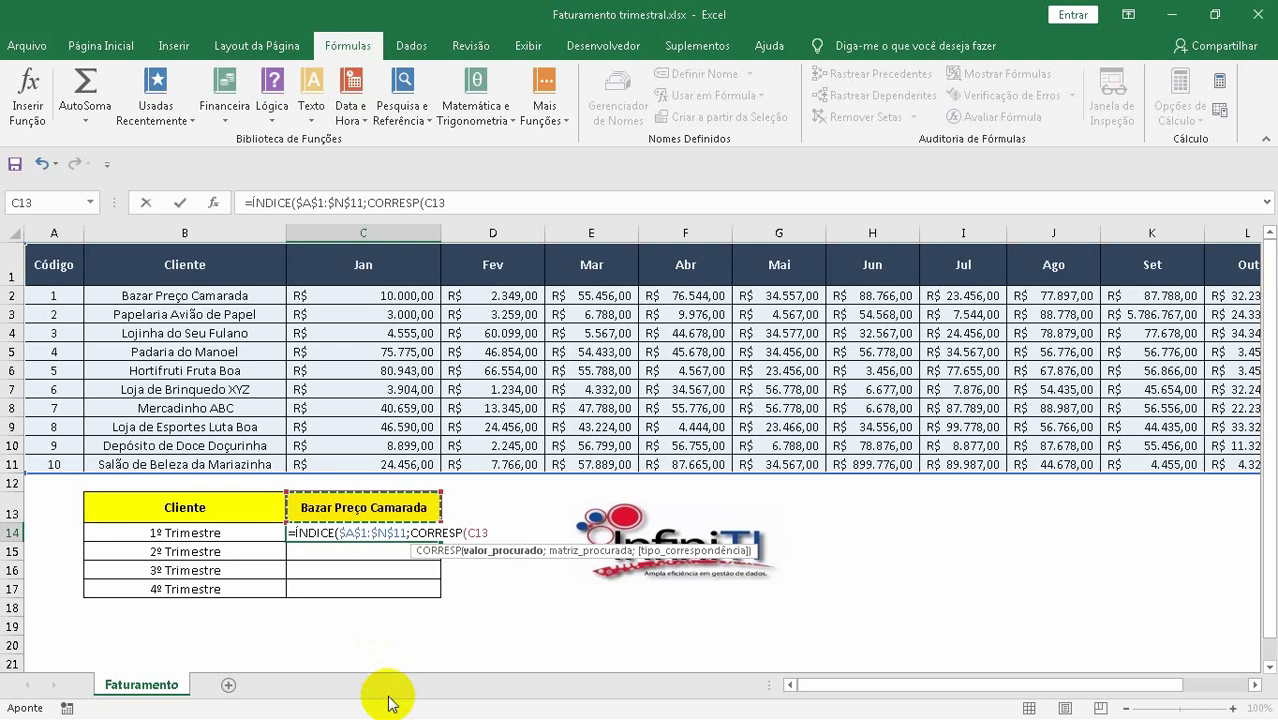
pyautogui.write(';')
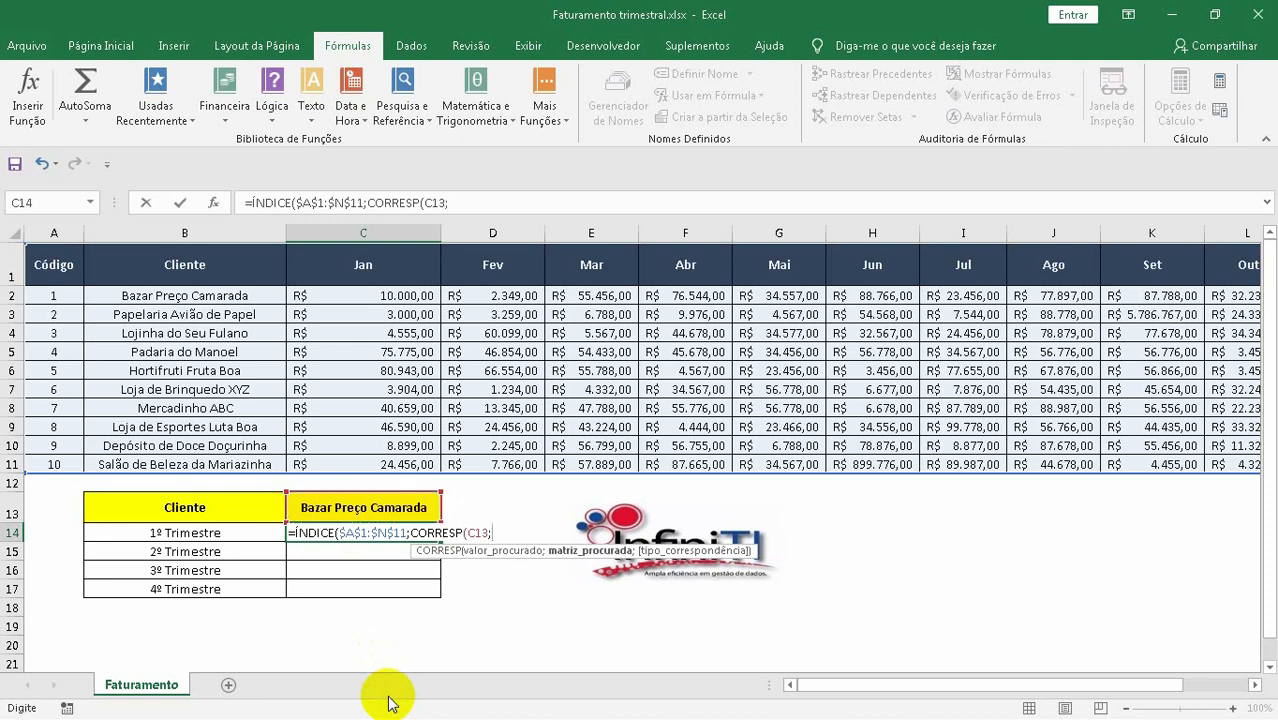
pyautogui.press('BackSpace')
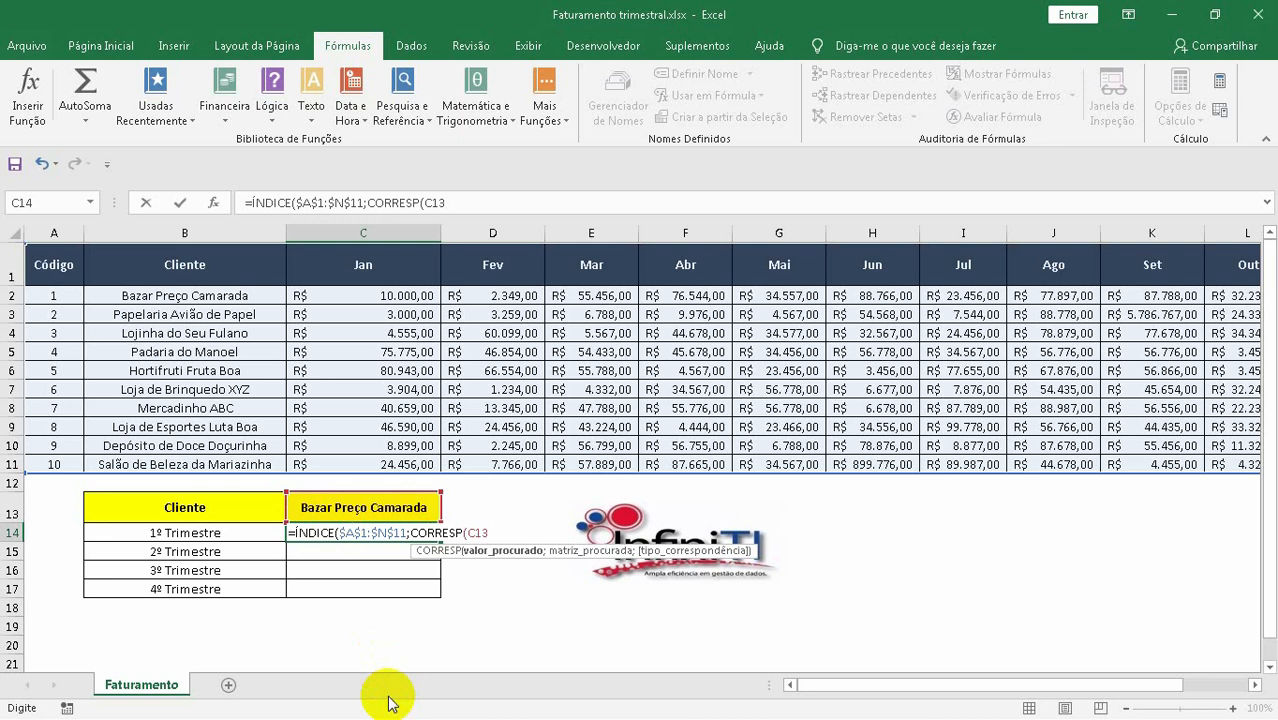
pyautogui.doubleClick(471, 533)
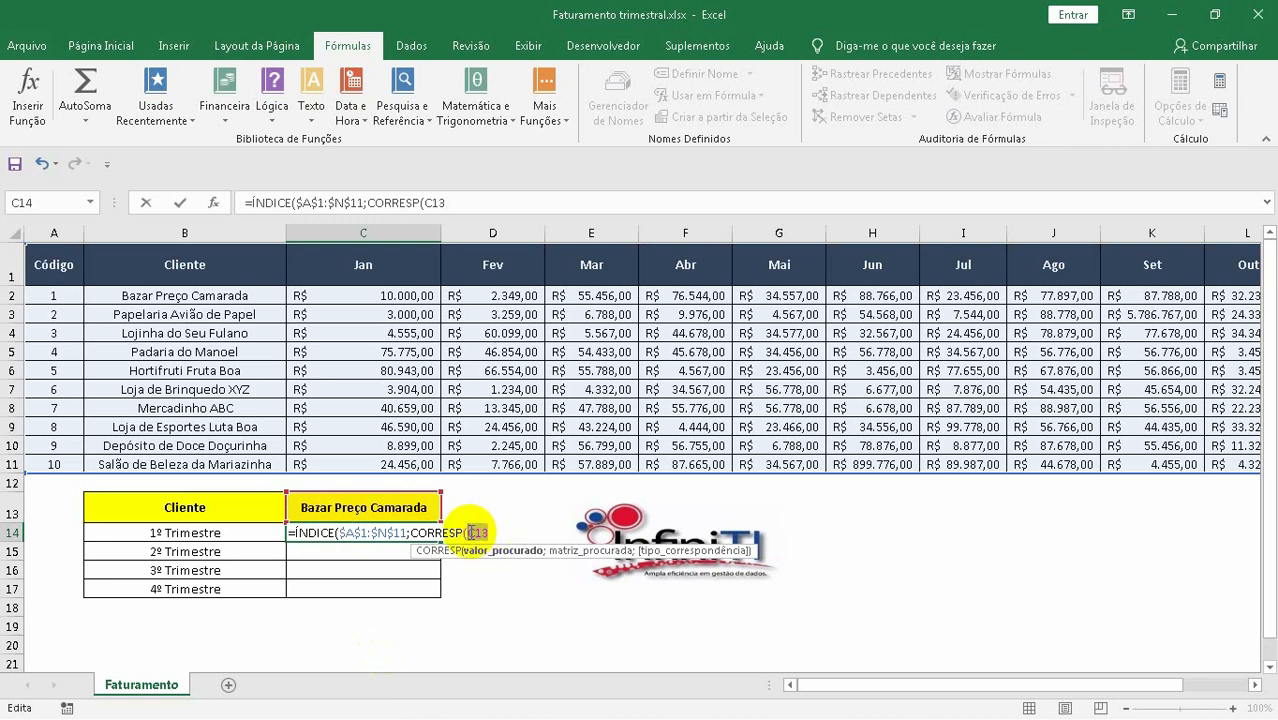
pyautogui.press('F4')
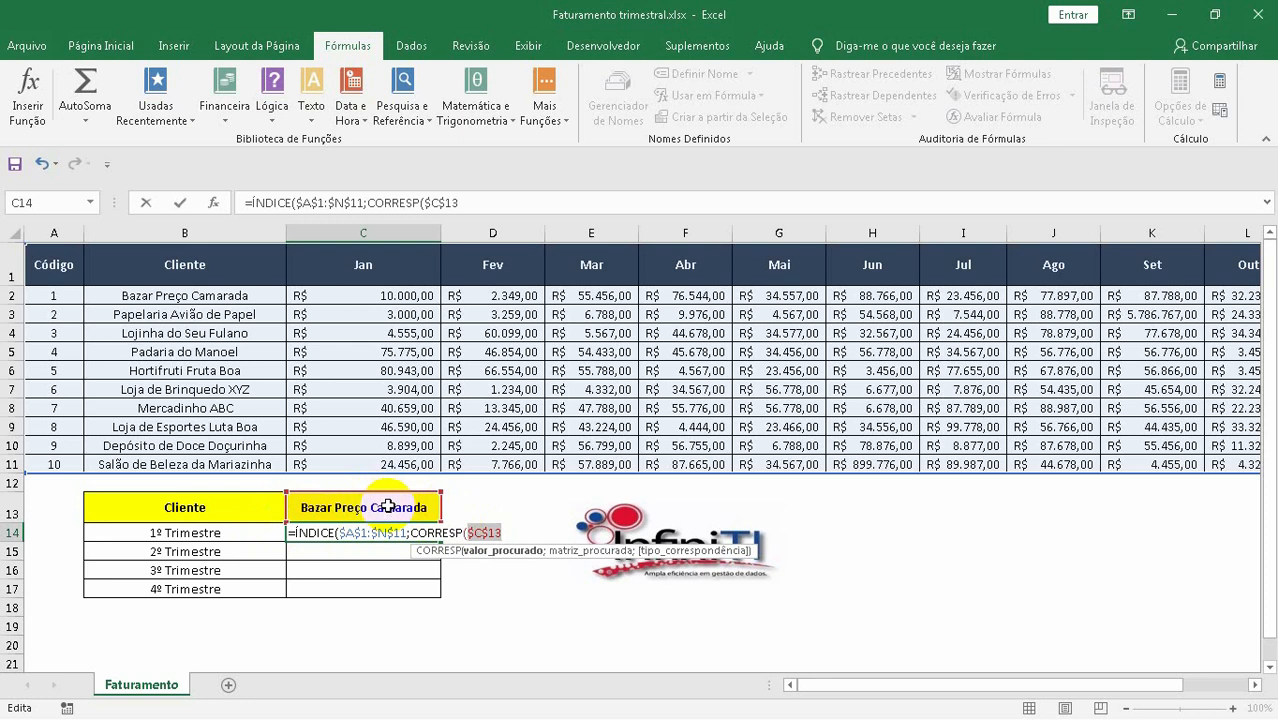
pyautogui.write(';')
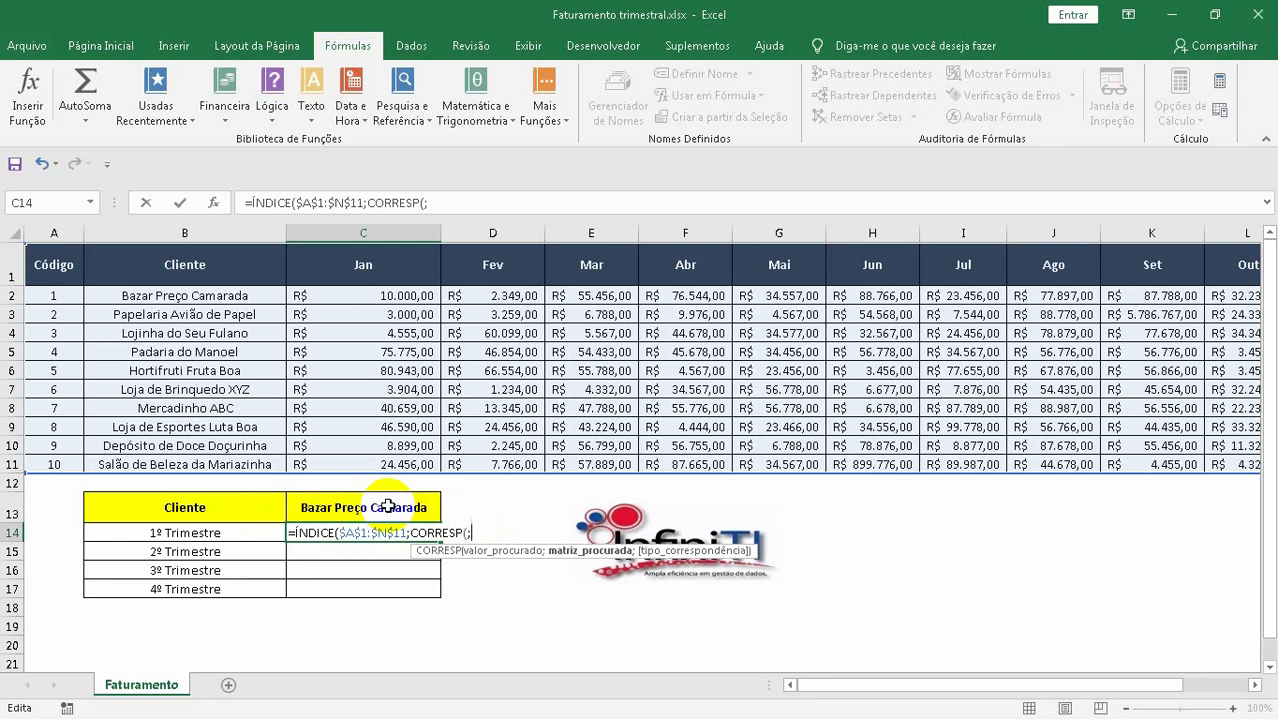
# Correct the first CORRESP in C14 so its lookup value is the absolute reference $C$13
pyautogui.press('BackSpace')
pyautogui.press('BackSpace')
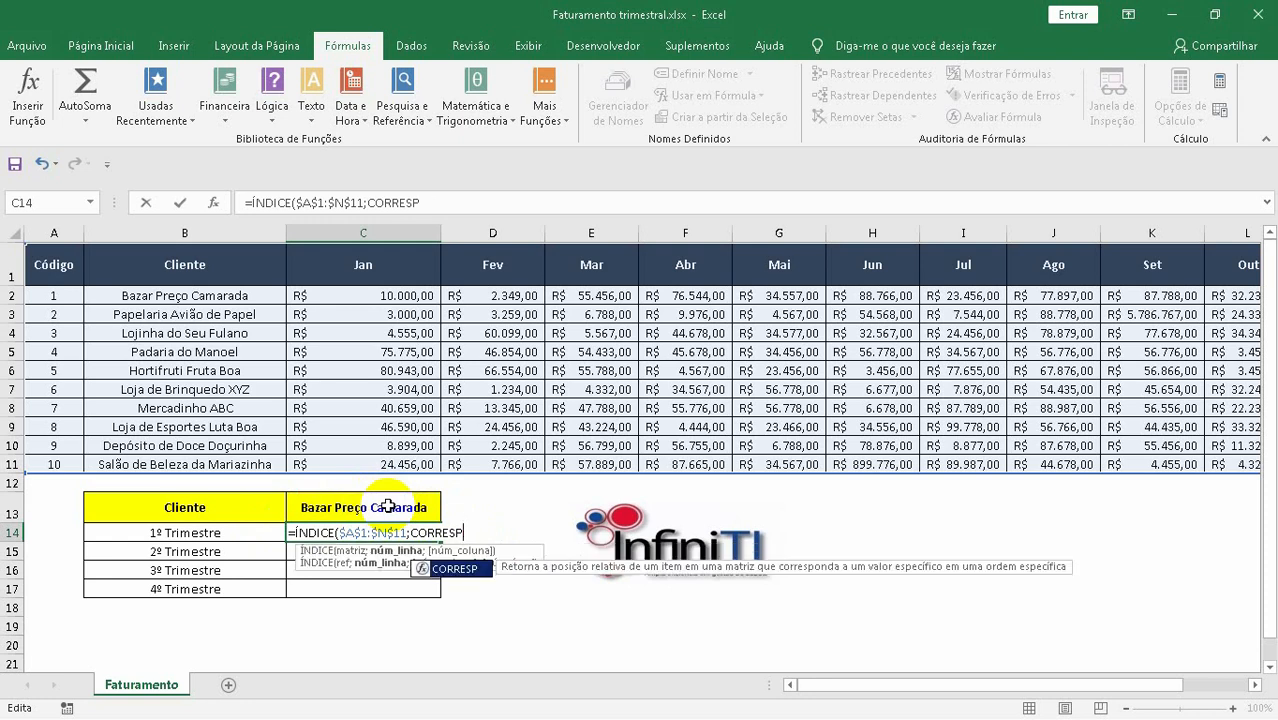
pyautogui.write('(')
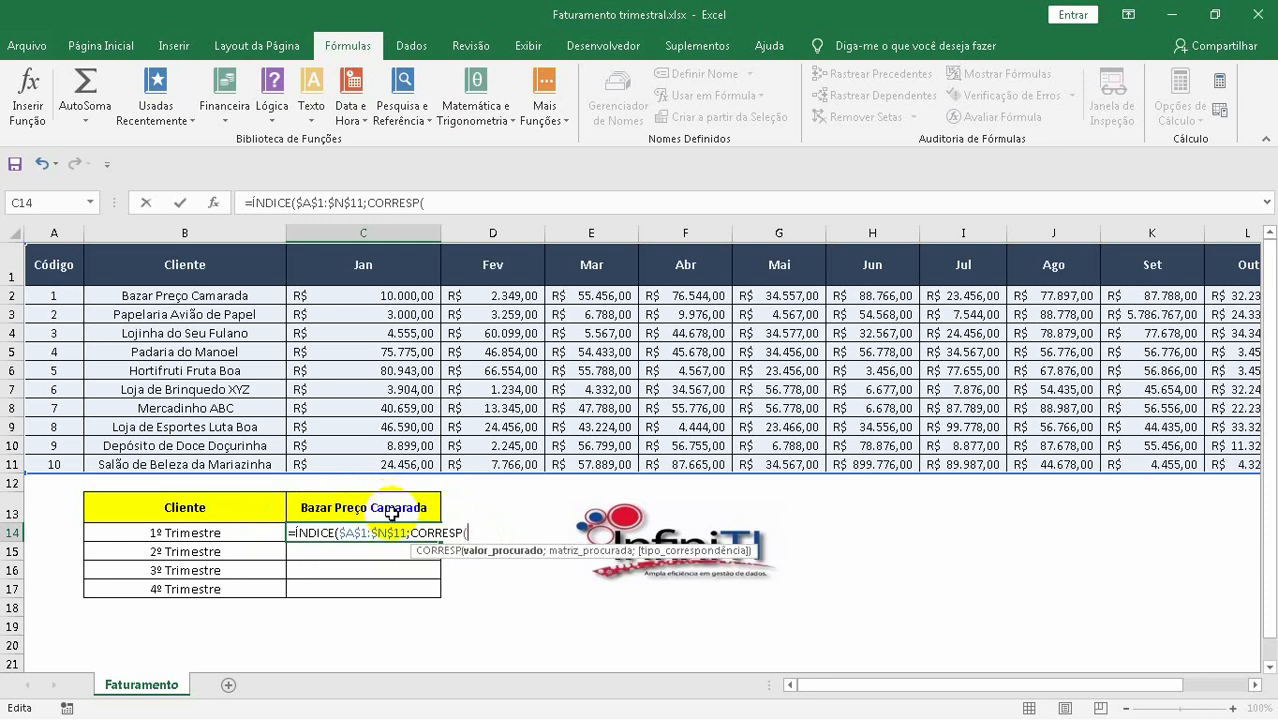
pyautogui.click(392, 510)
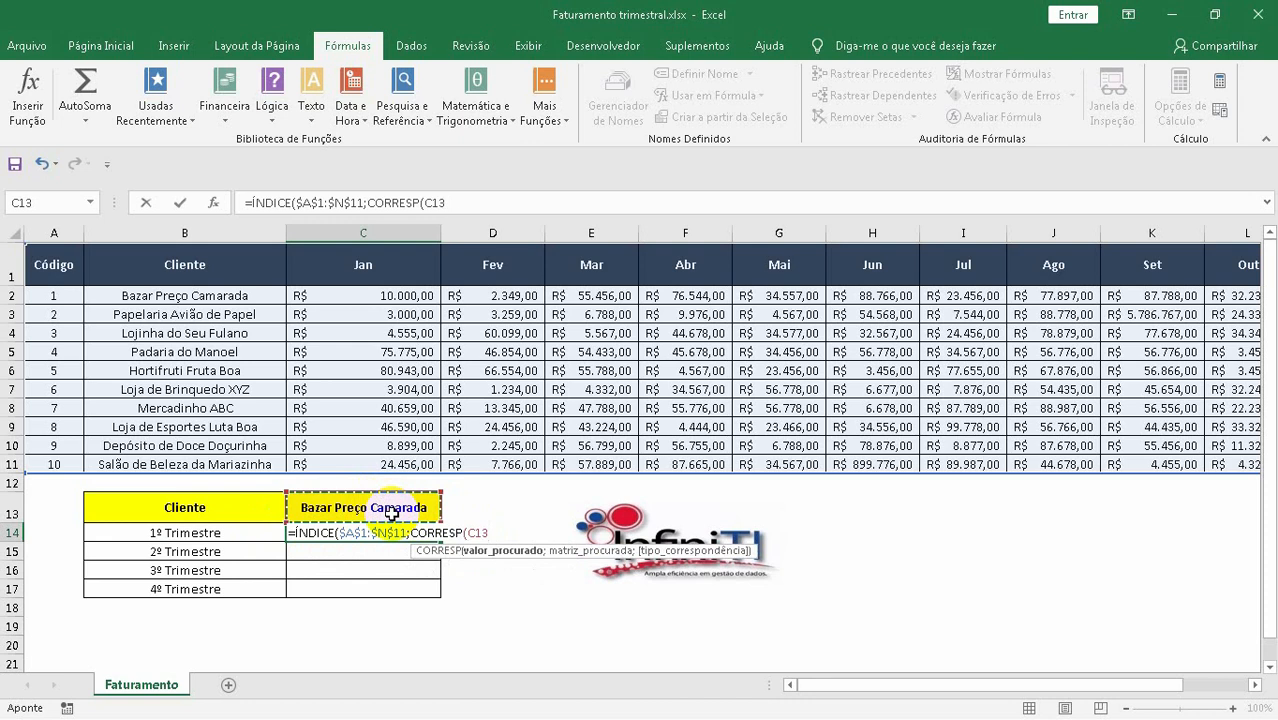
pyautogui.press('F4')
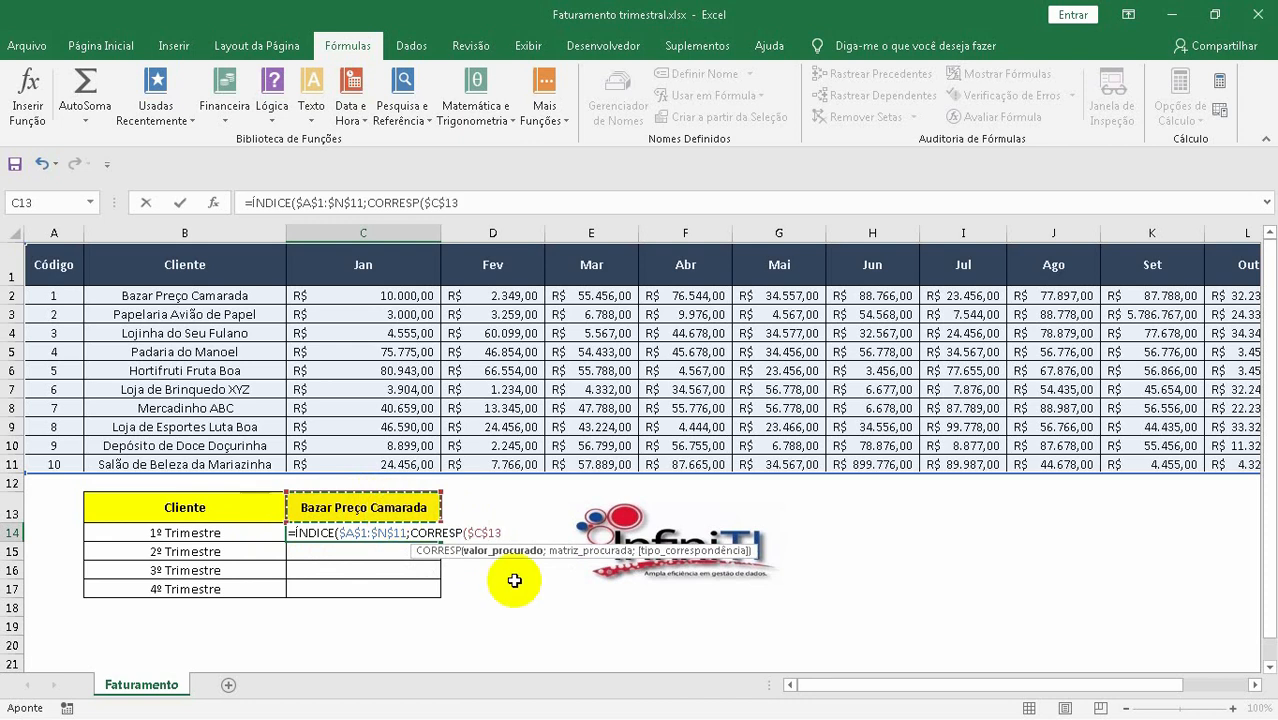
pyautogui.write(';')
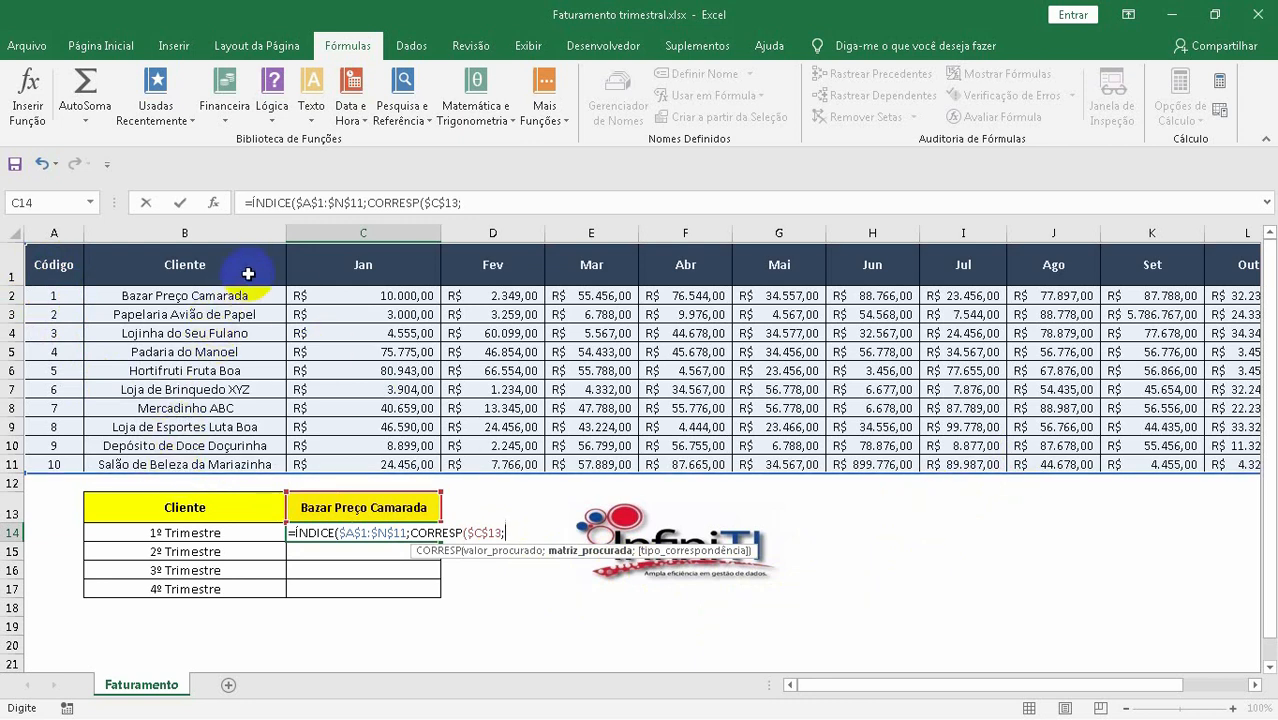
# Complete the first CORRESP with the absolute lookup range $B$1:$B$11 and exact match (0)
pyautogui.moveTo(250, 265); pyautogui.dragTo(222, 460)
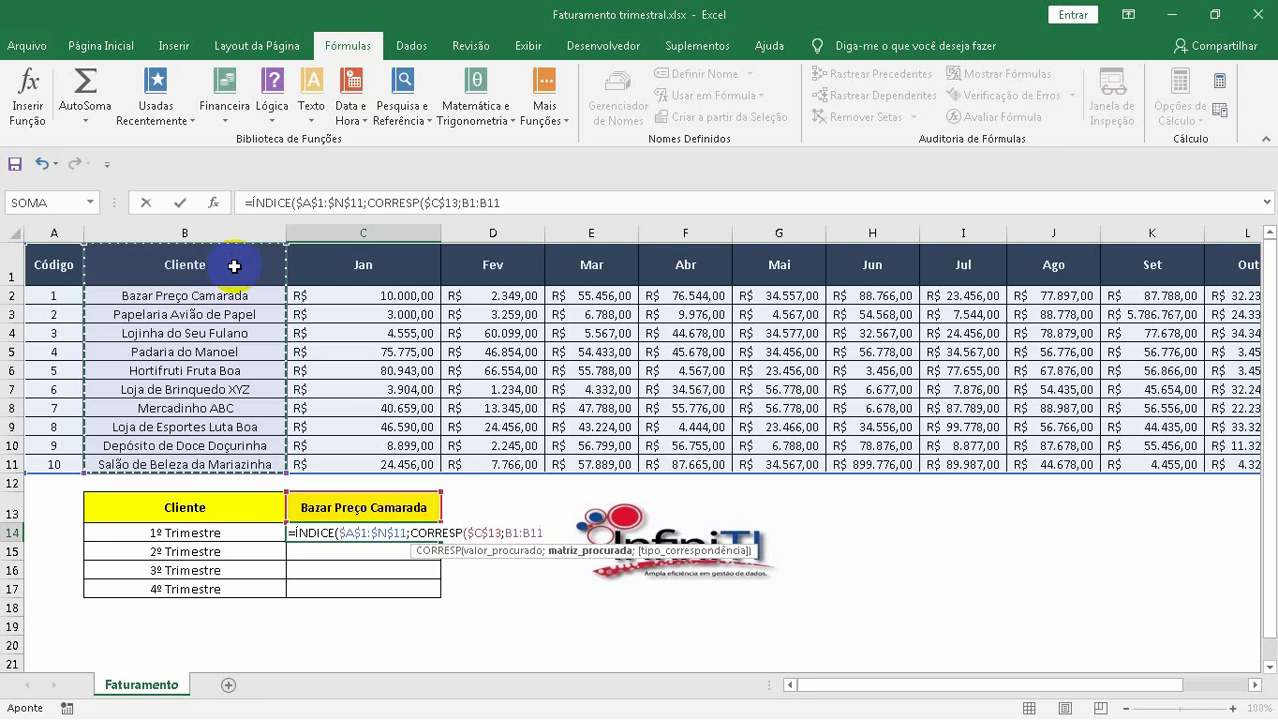
pyautogui.press('F4')
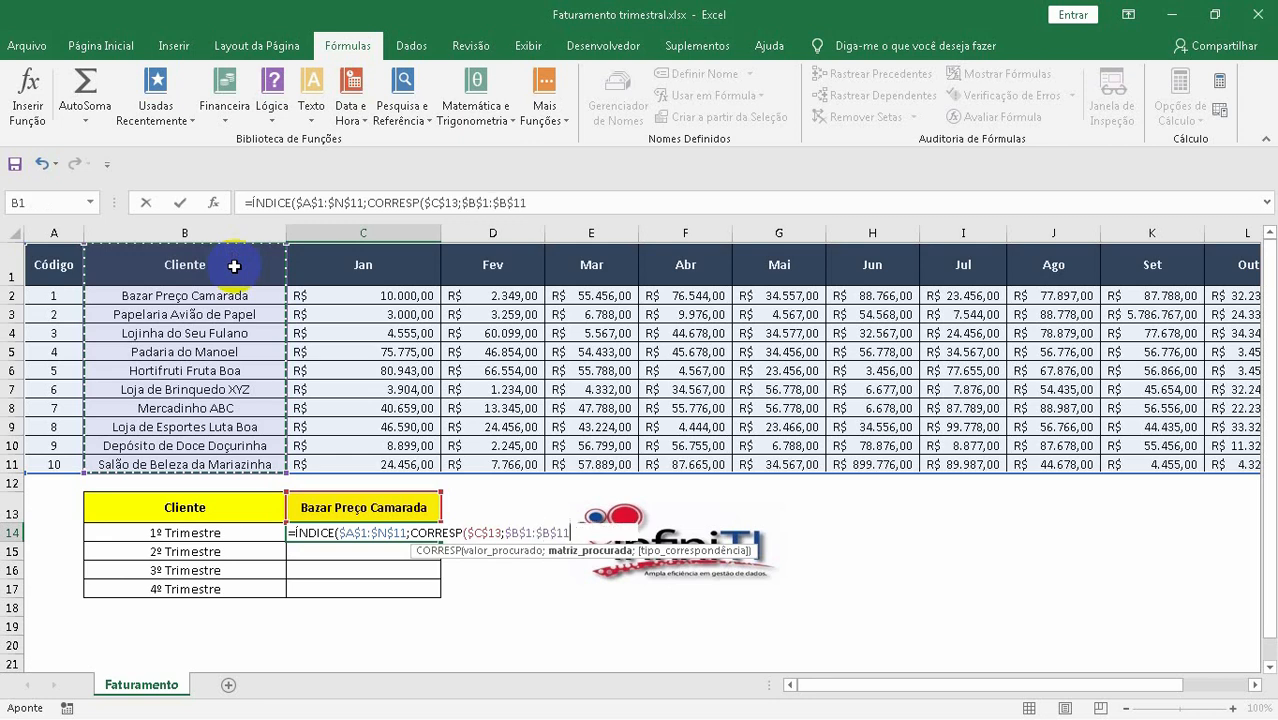
pyautogui.write(';')
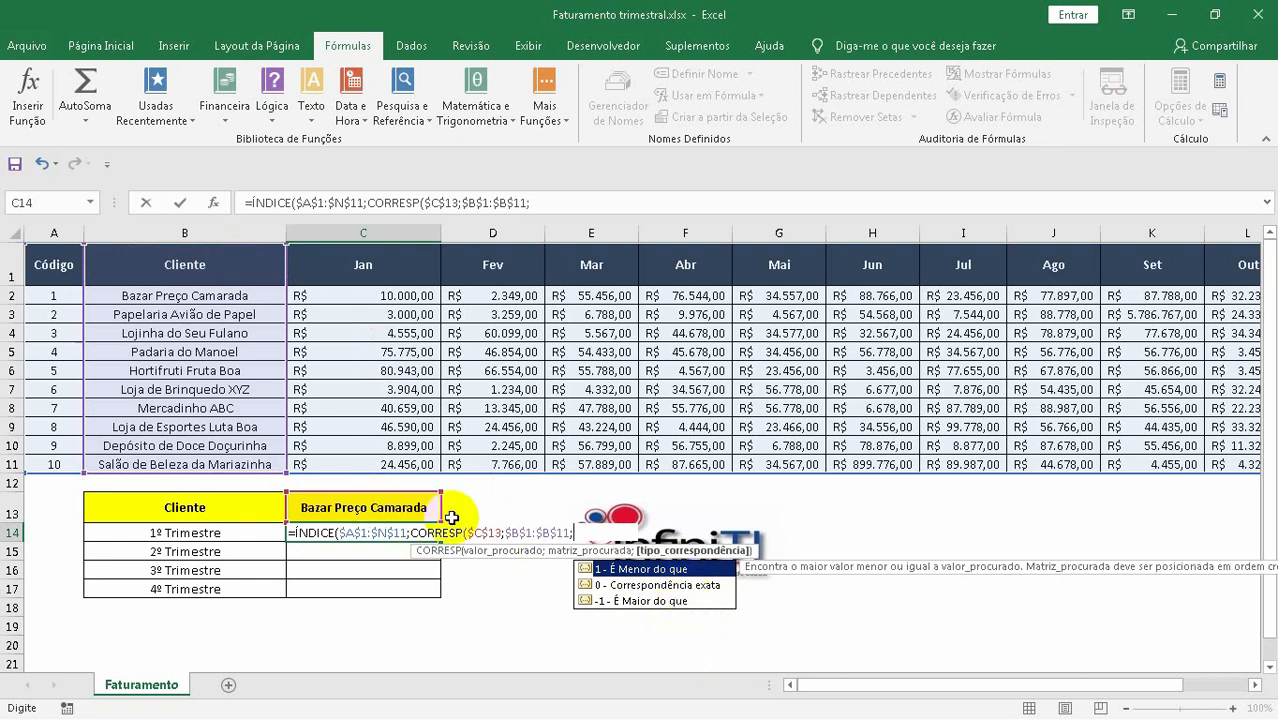
pyautogui.click(656, 586)
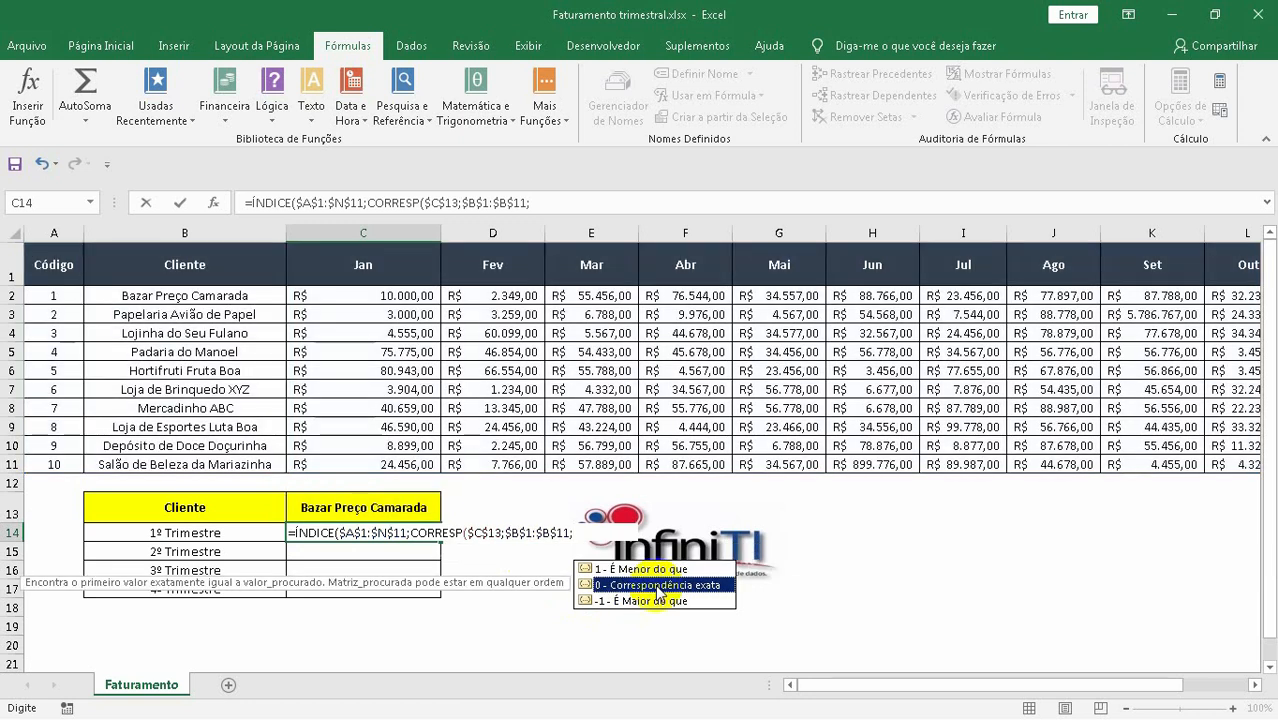
pyautogui.doubleClick(658, 586)
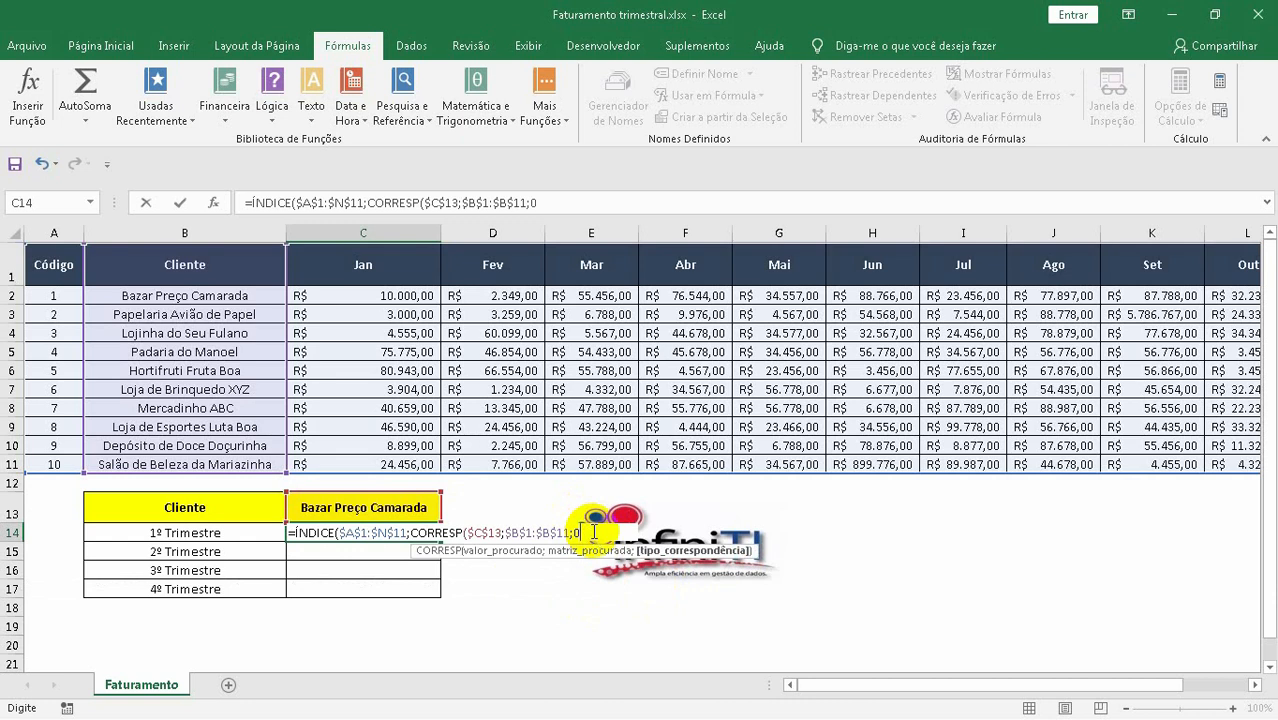
pyautogui.write(')')
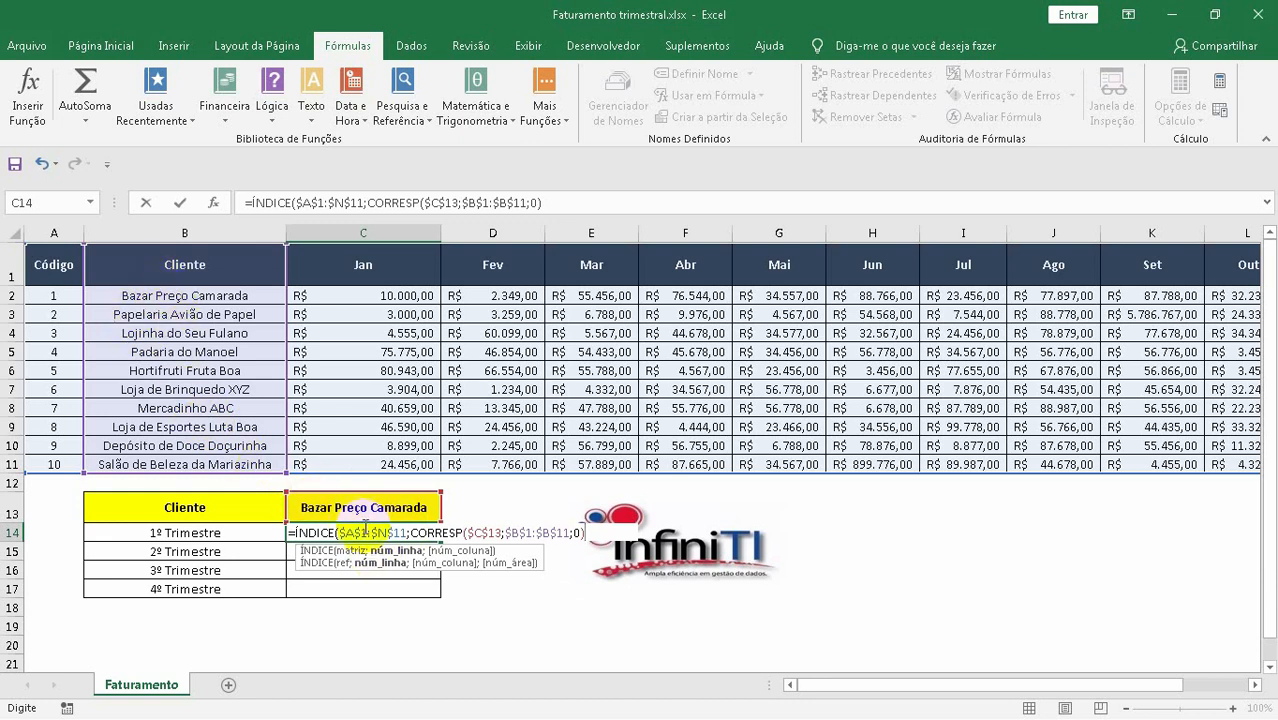
# Nest a second CORRESP as the column-number argument of ÍNDICE, with "Jan" as its lookup value
pyautogui.write(';')
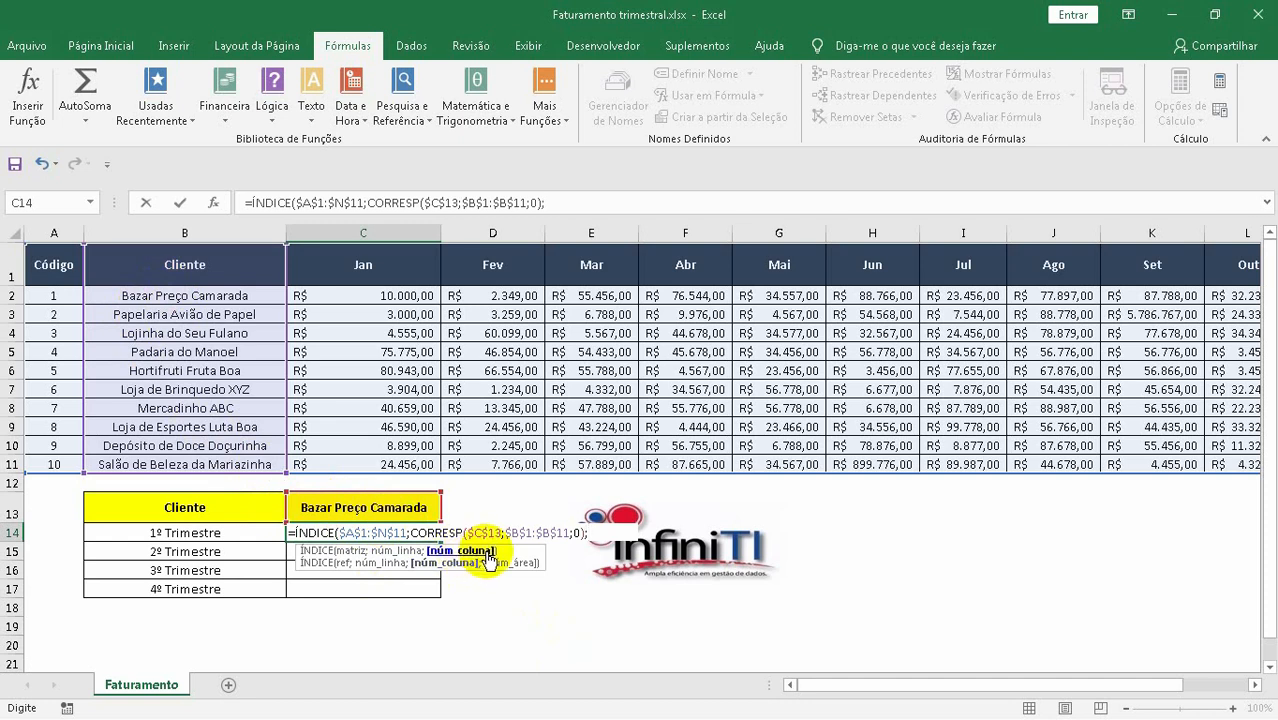
pyautogui.write('corr')
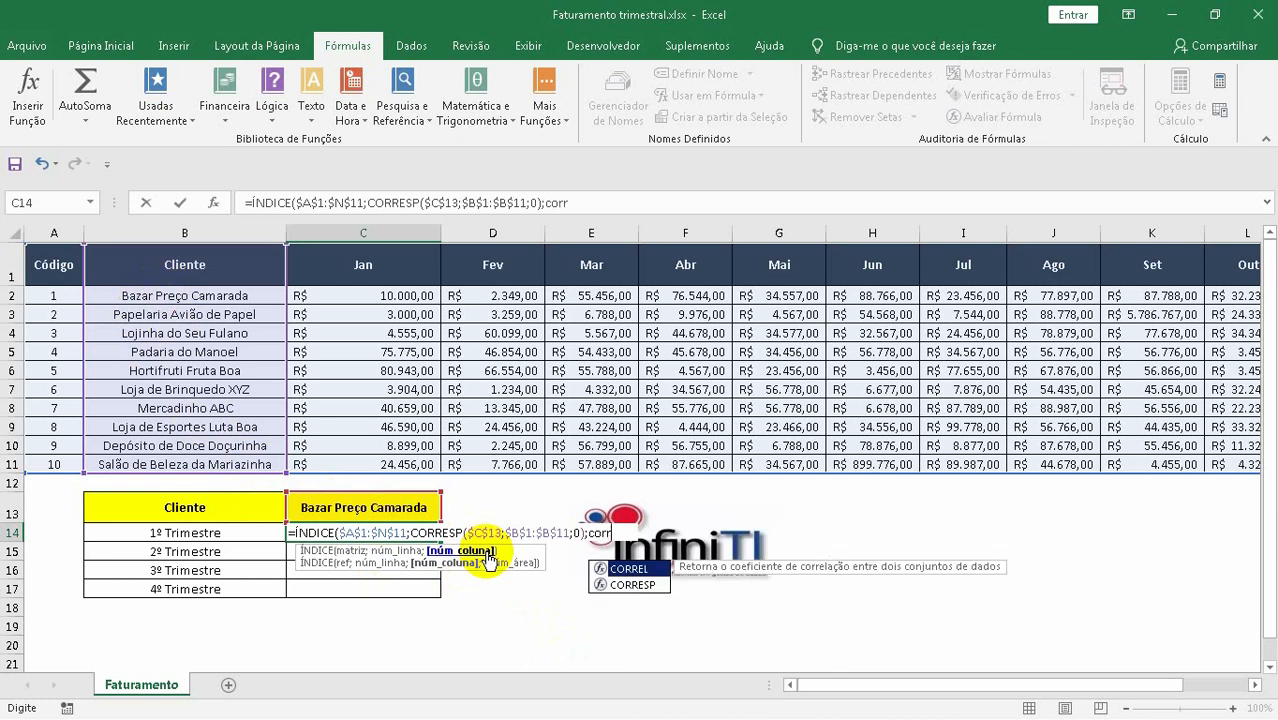
pyautogui.press('Down')
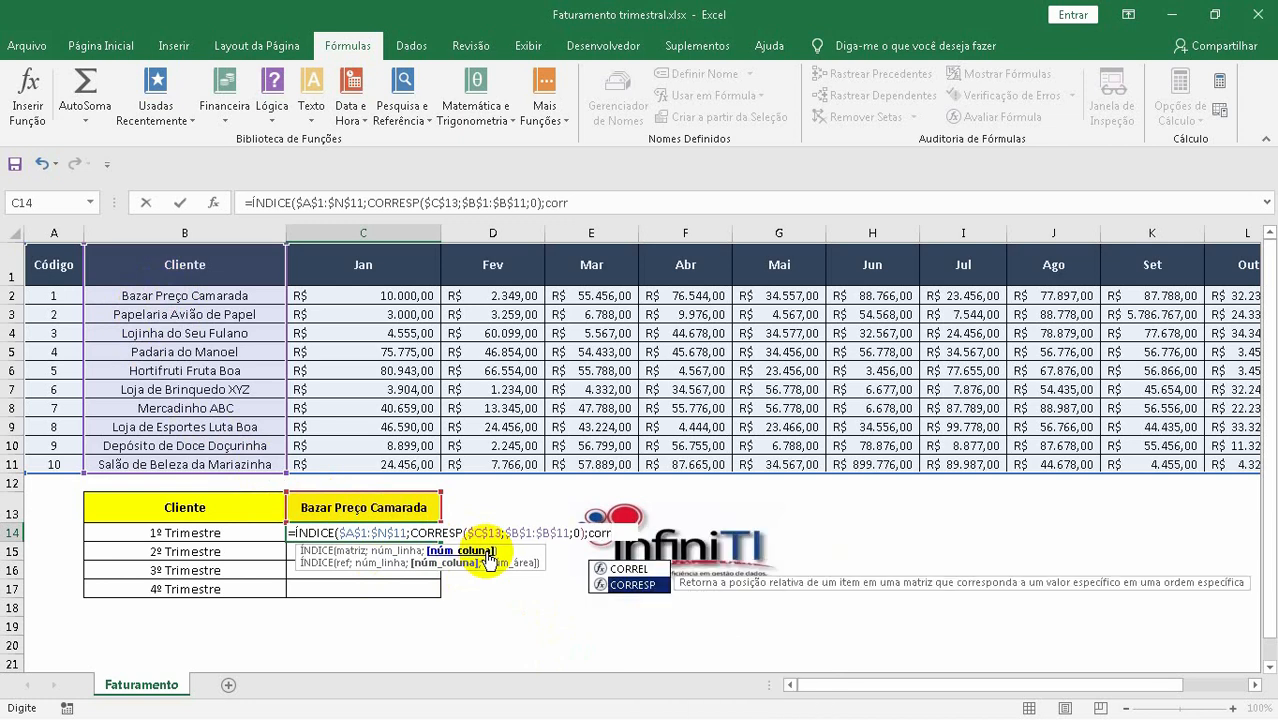
pyautogui.press('Tab')
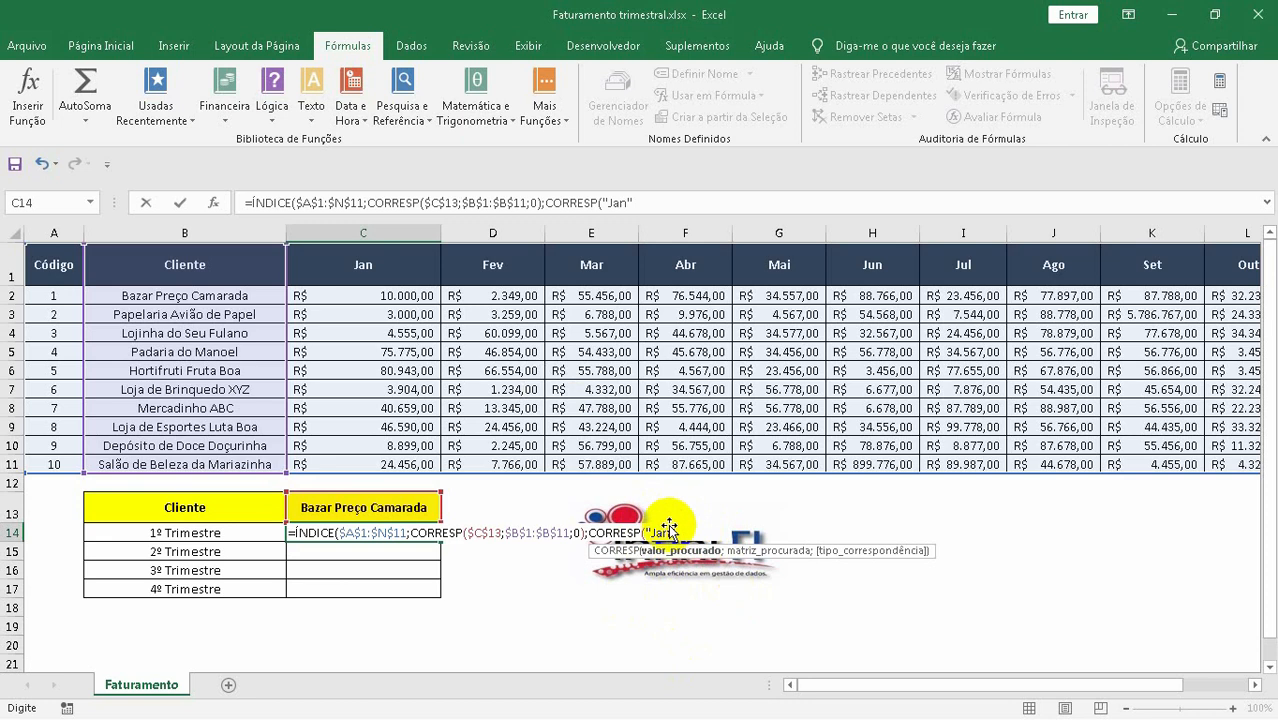
pyautogui.write(';')
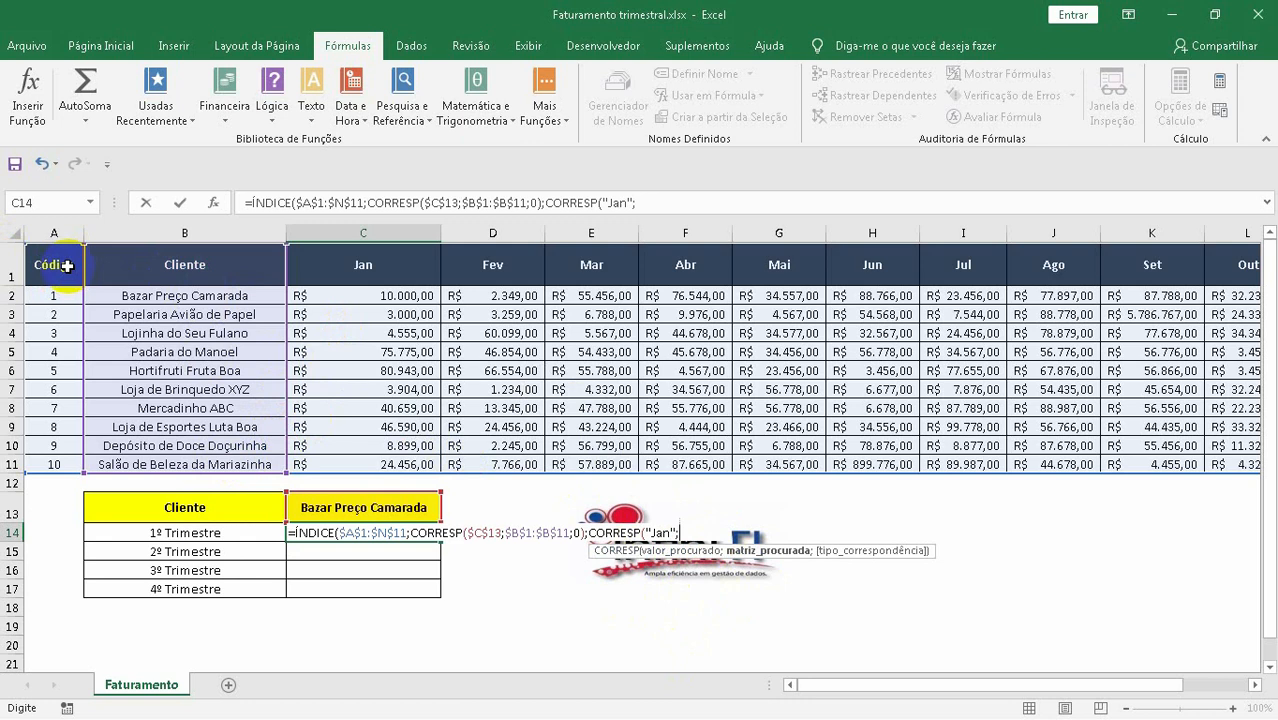
# Give the second CORRESP the absolute header range $A$1:$N$1 and exact match (0), and commit the ÍNDICE formula in C14
pyautogui.moveTo(67, 265); pyautogui.dragTo(1185, 272)
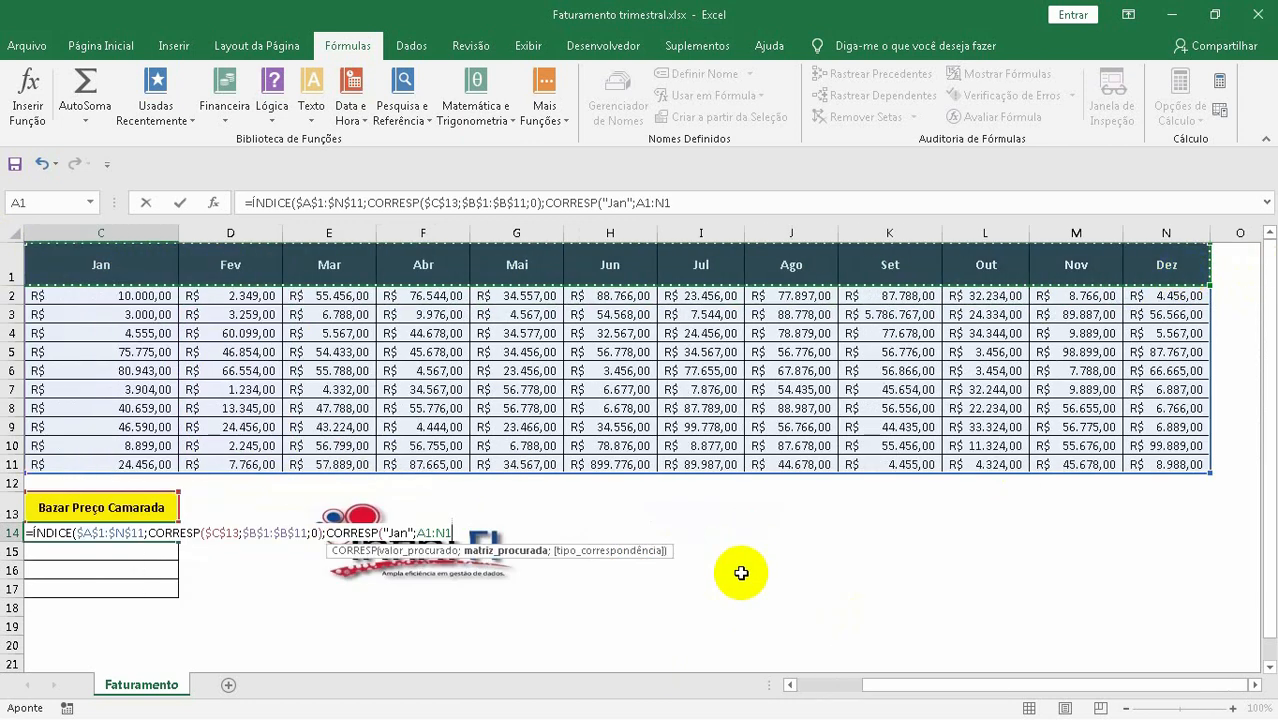
pyautogui.press('F4')
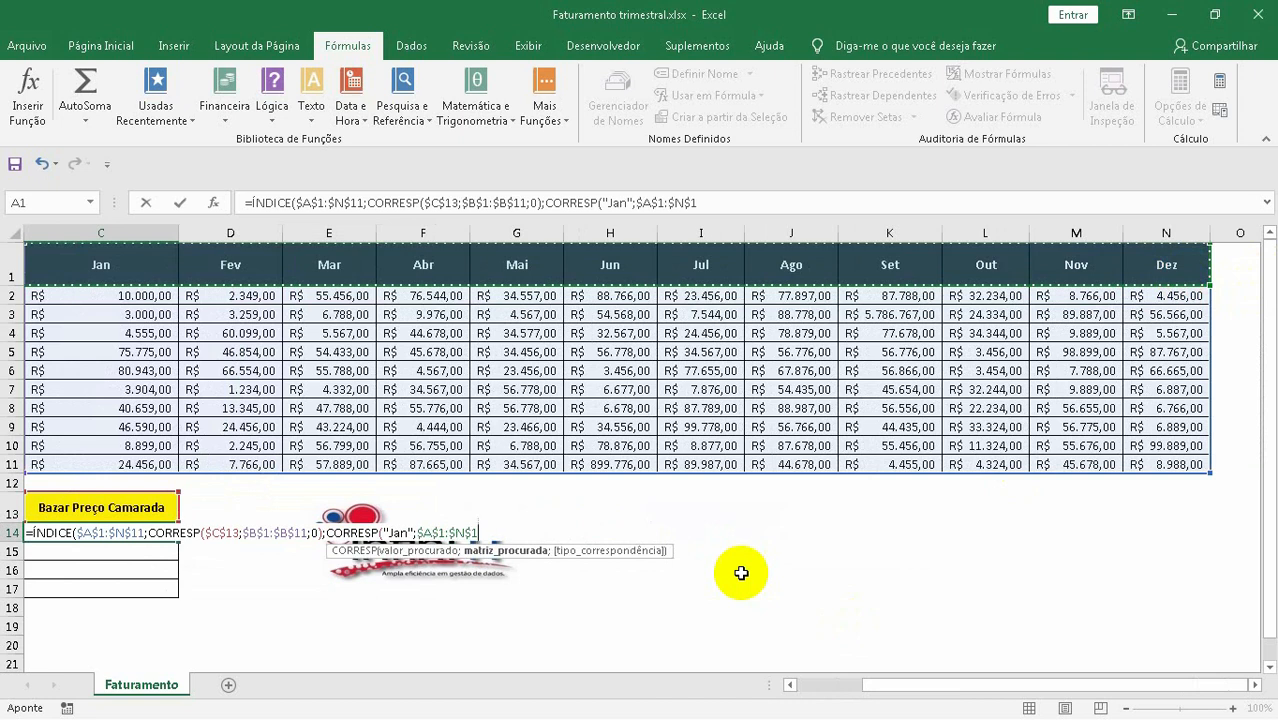
pyautogui.write(';')
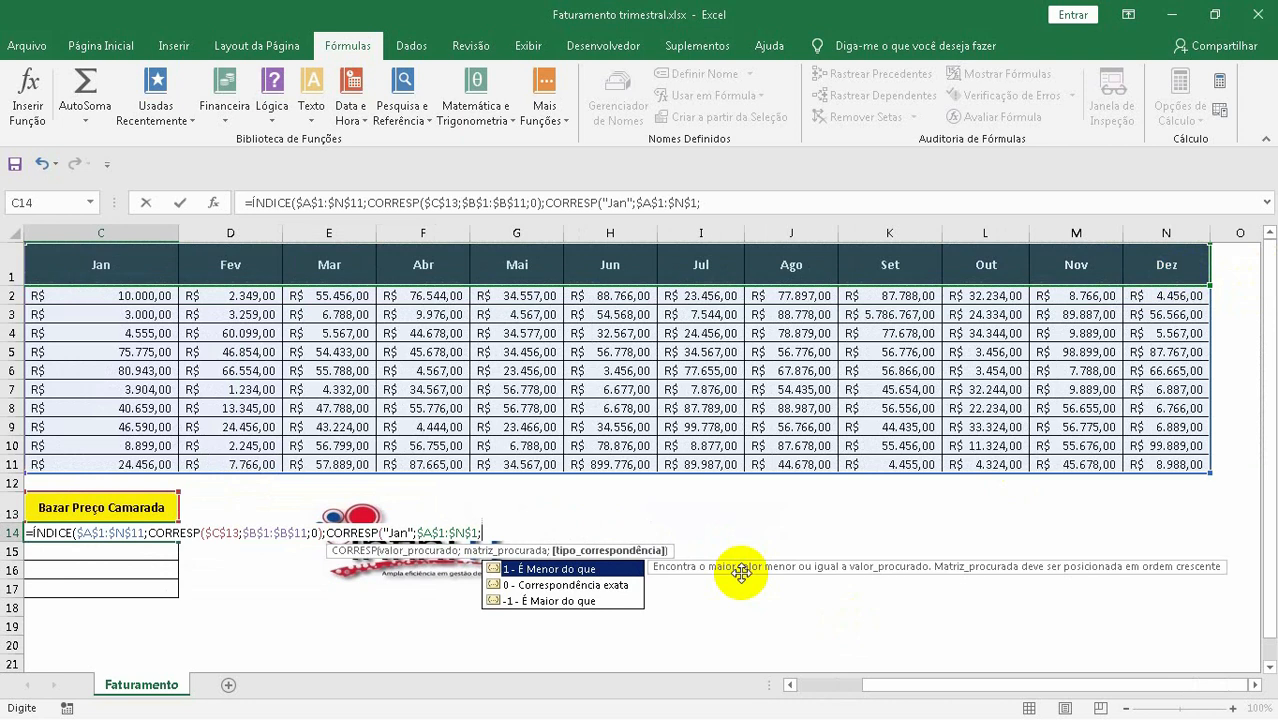
pyautogui.press('Down')
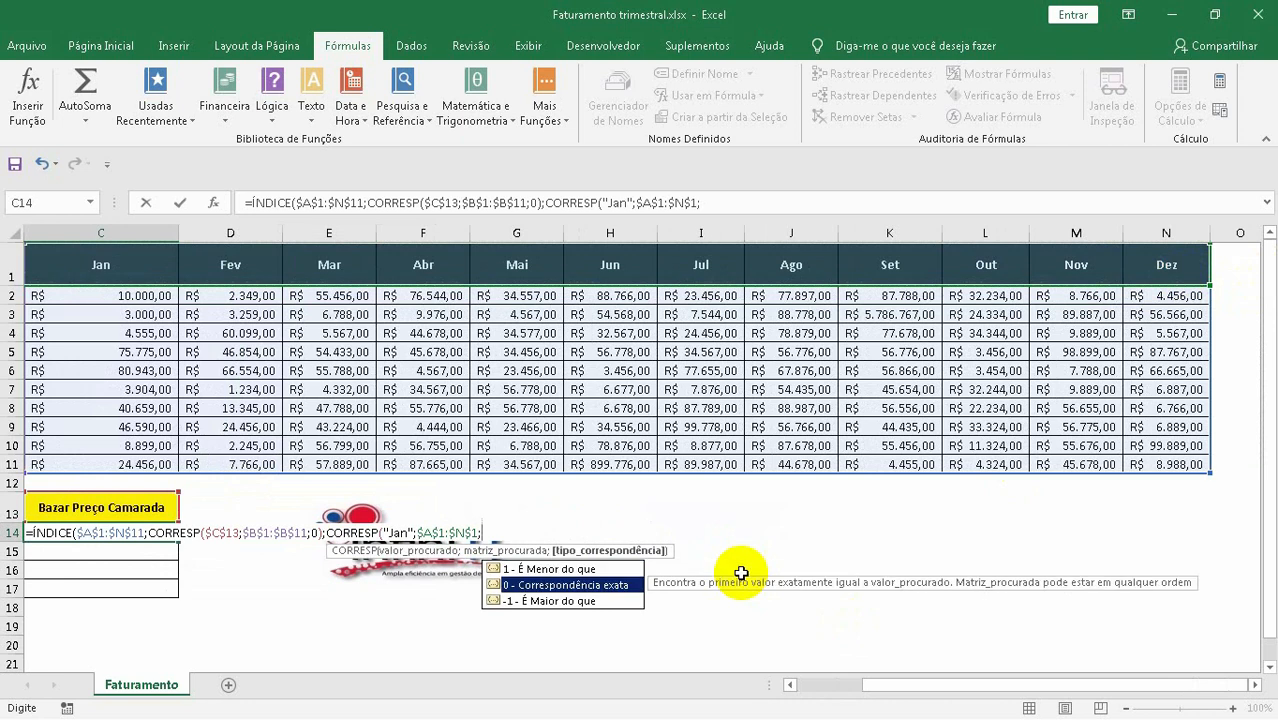
pyautogui.press('Tab')
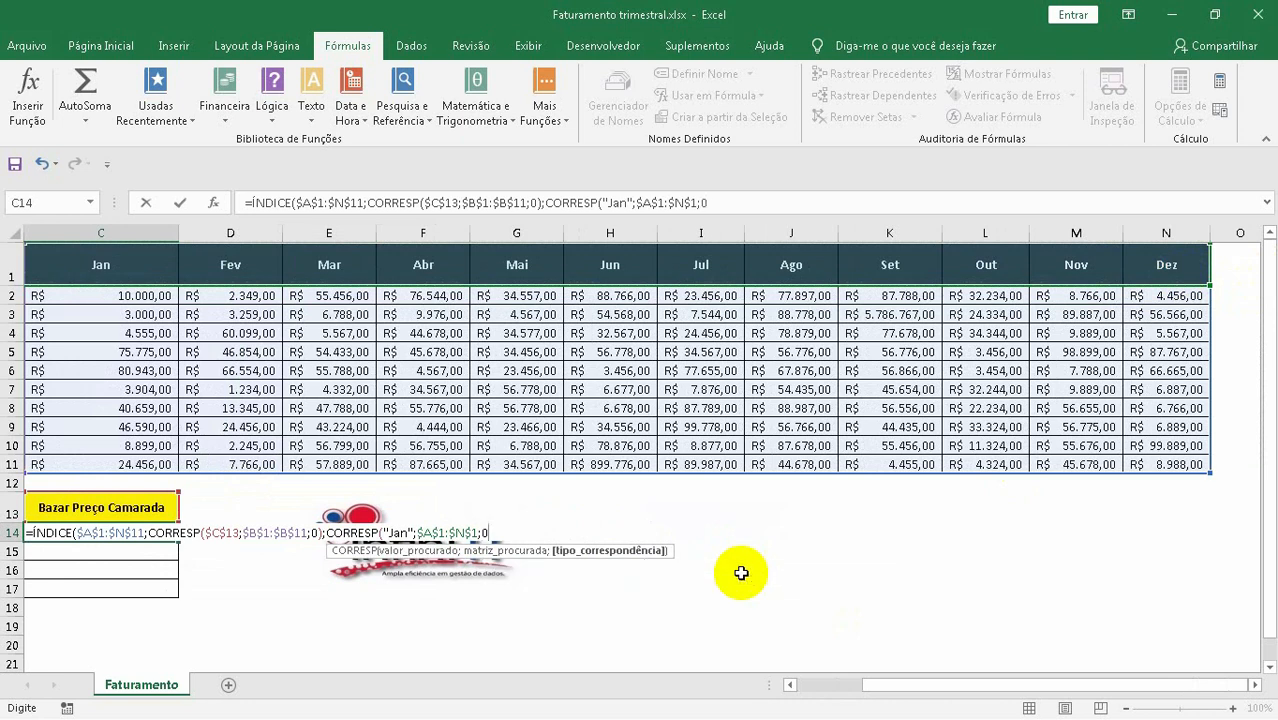
pyautogui.write(')')
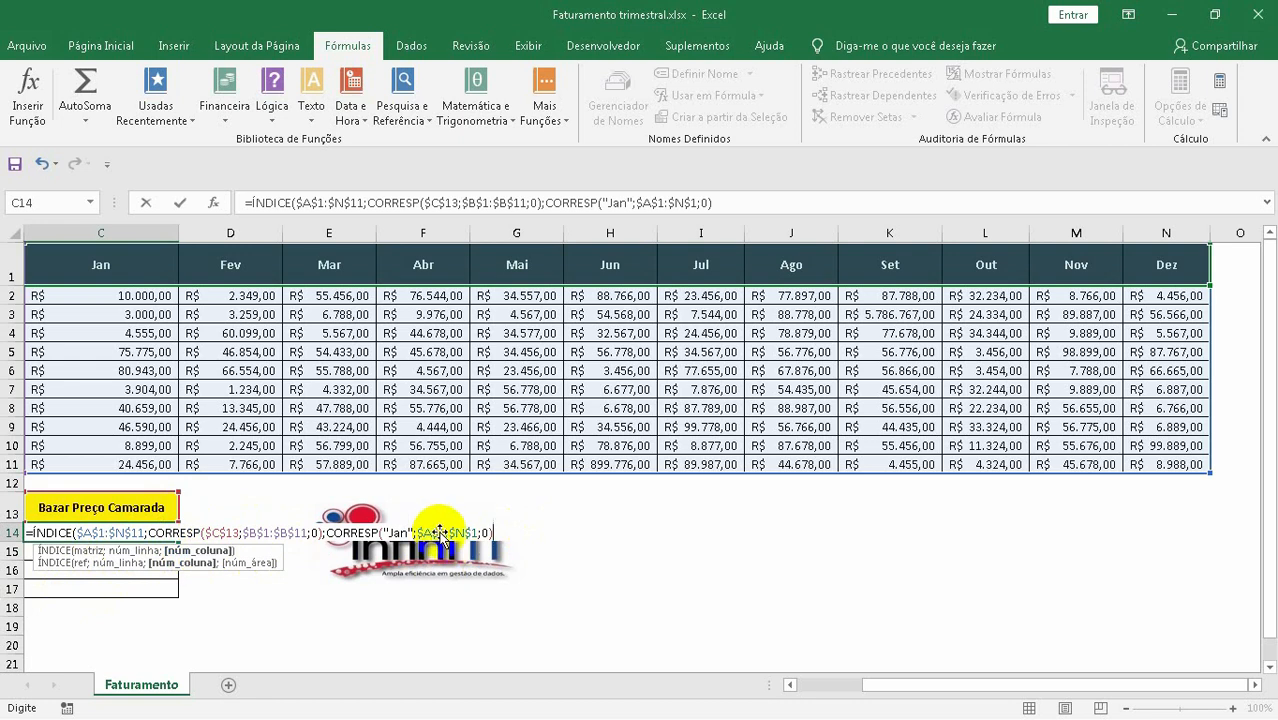
pyautogui.write(')')
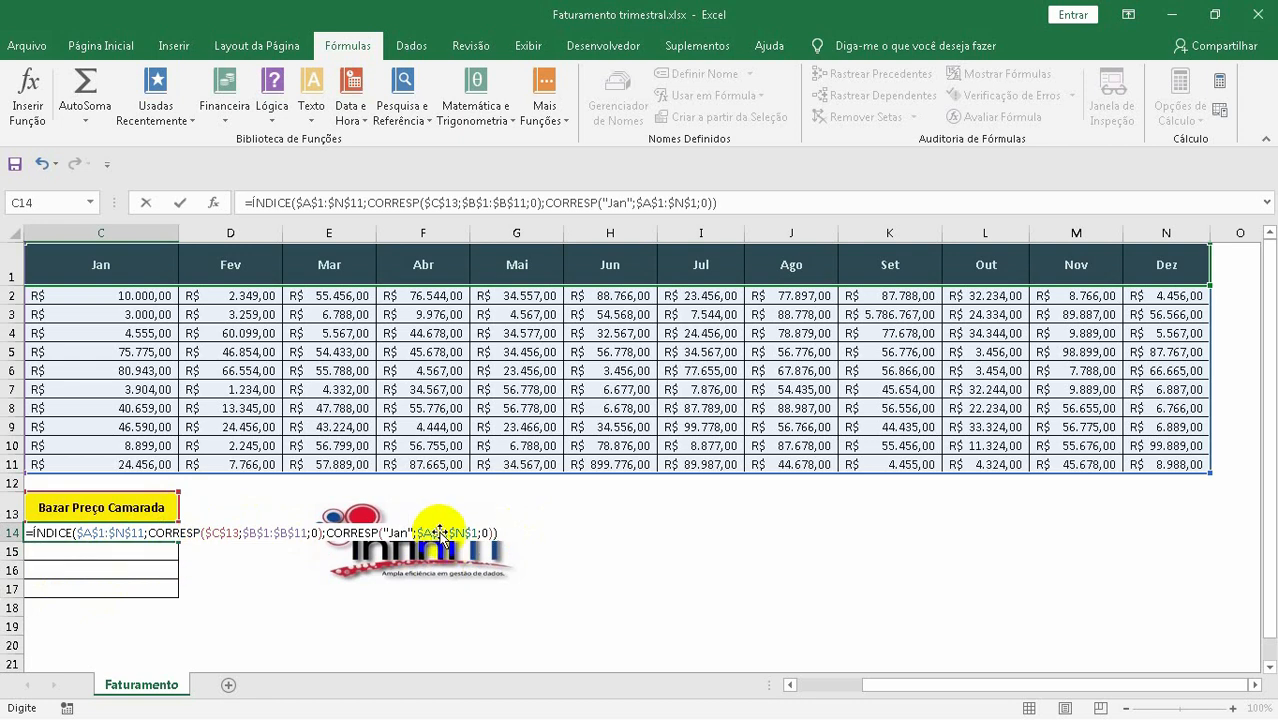
pyautogui.press('Return')
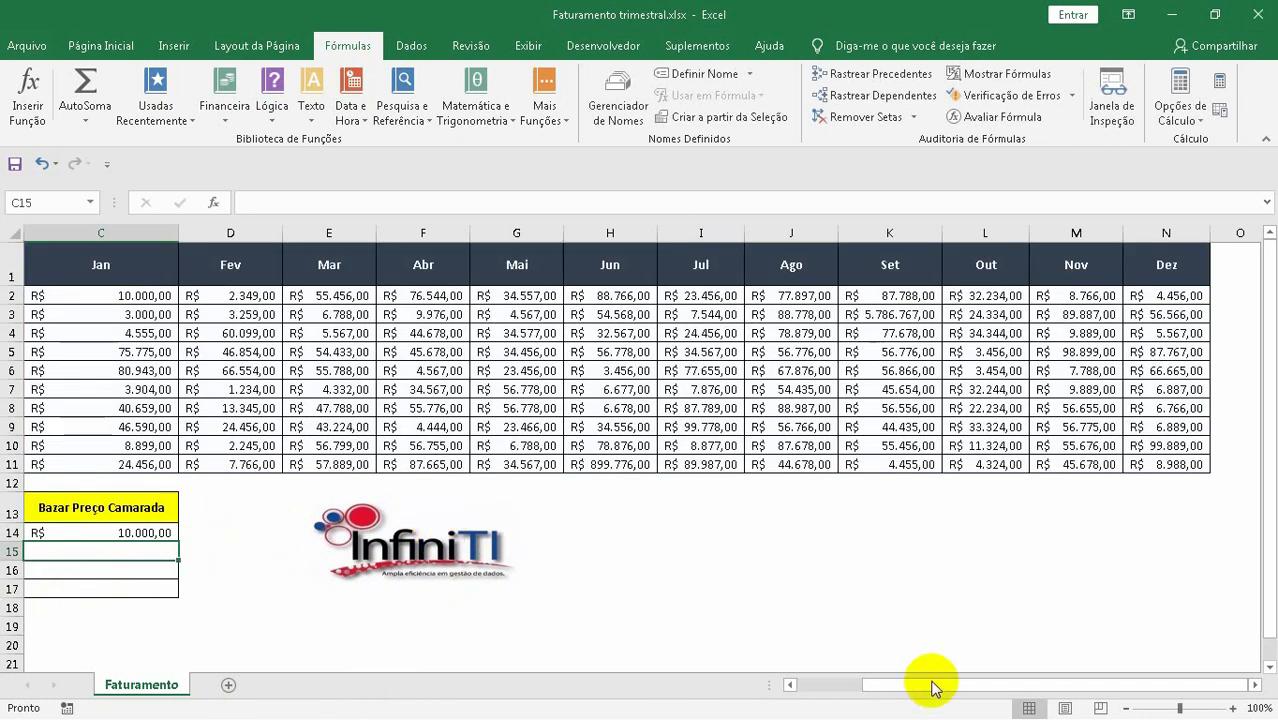
# Copy the whole ÍNDICE expression in C14 without its equals sign and add the copy to the formula as a second summed term
pyautogui.moveTo(930, 688); pyautogui.dragTo(866, 690)
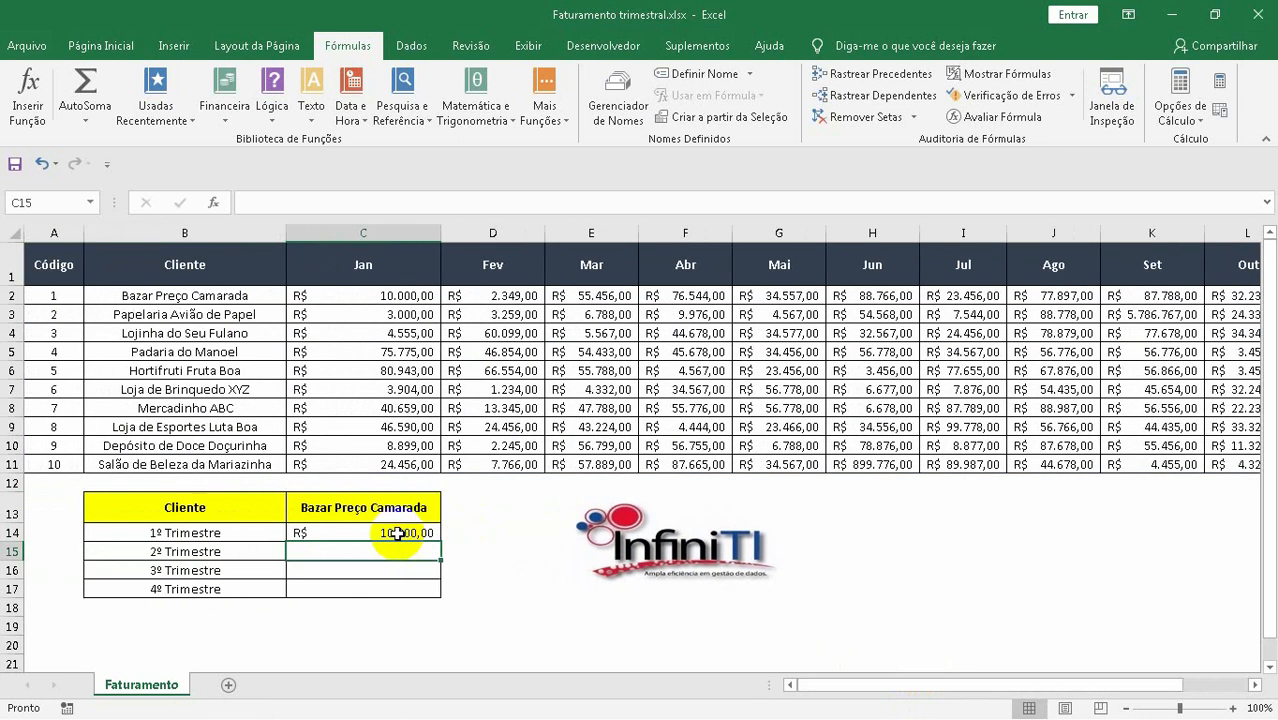
pyautogui.click(397, 533)
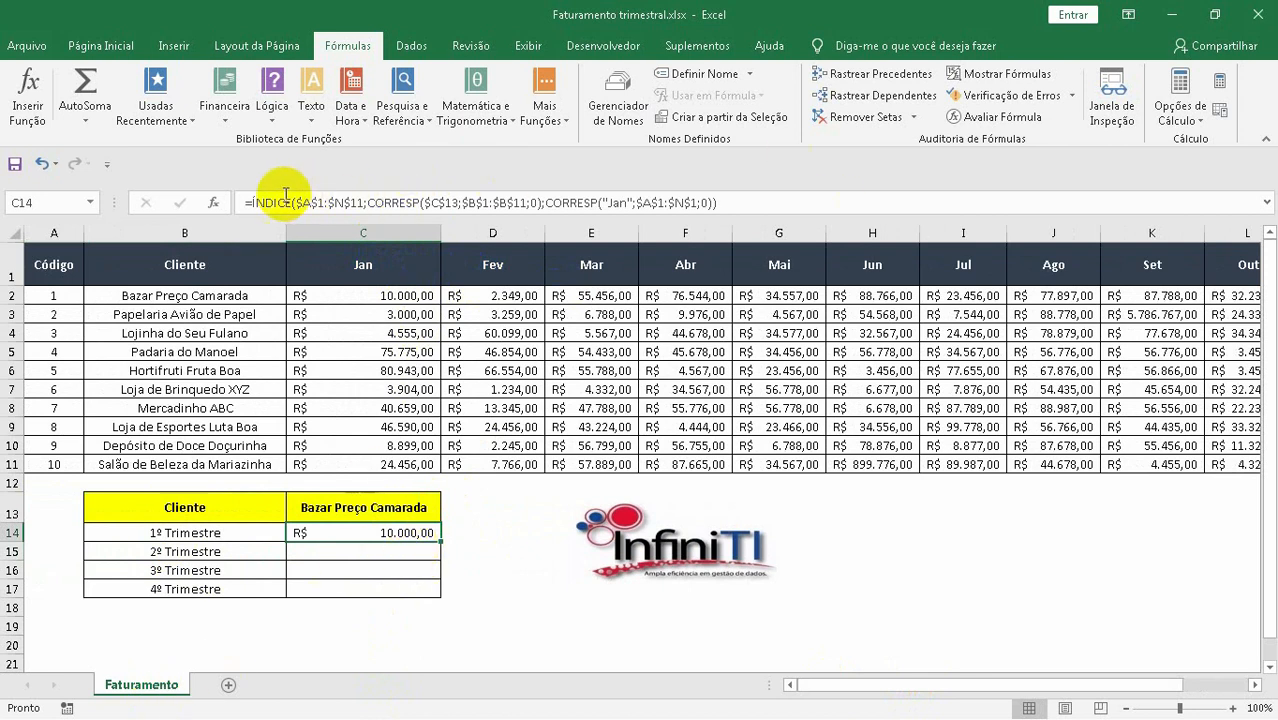
pyautogui.moveTo(250, 201); pyautogui.dragTo(713, 205)
pyautogui.hotkey('ctrl', 'c')
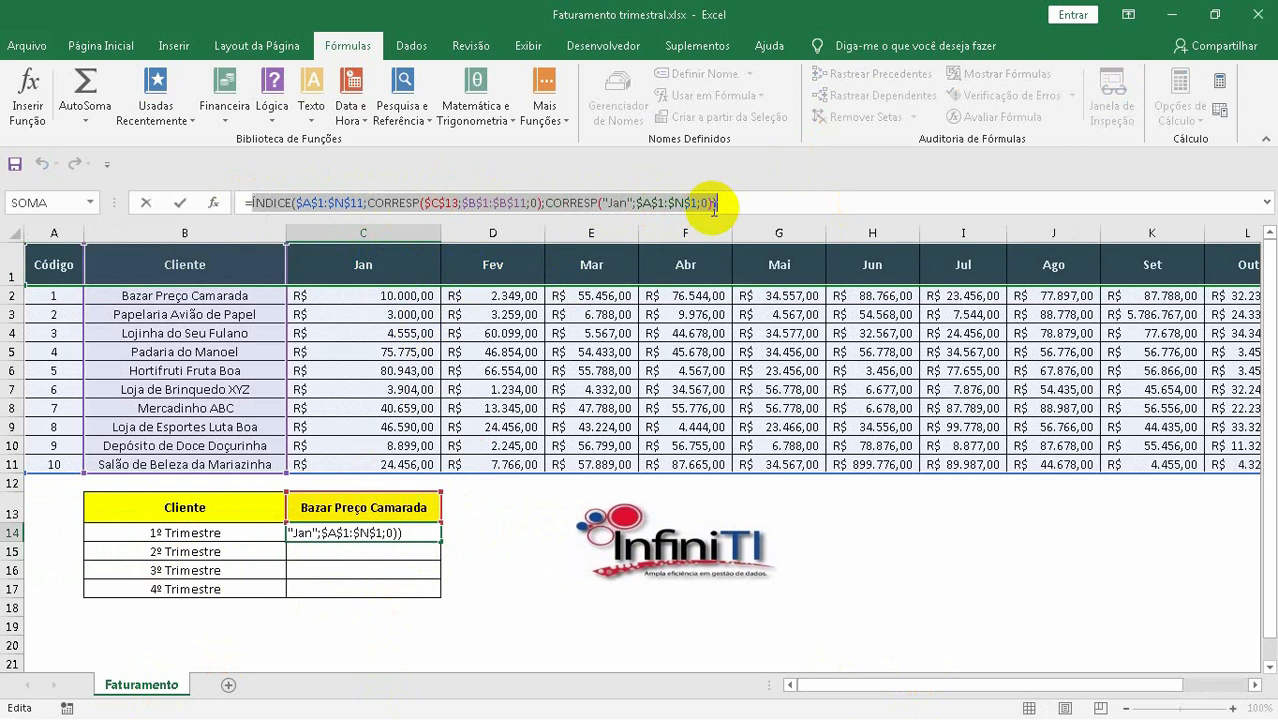
pyautogui.click(727, 204)
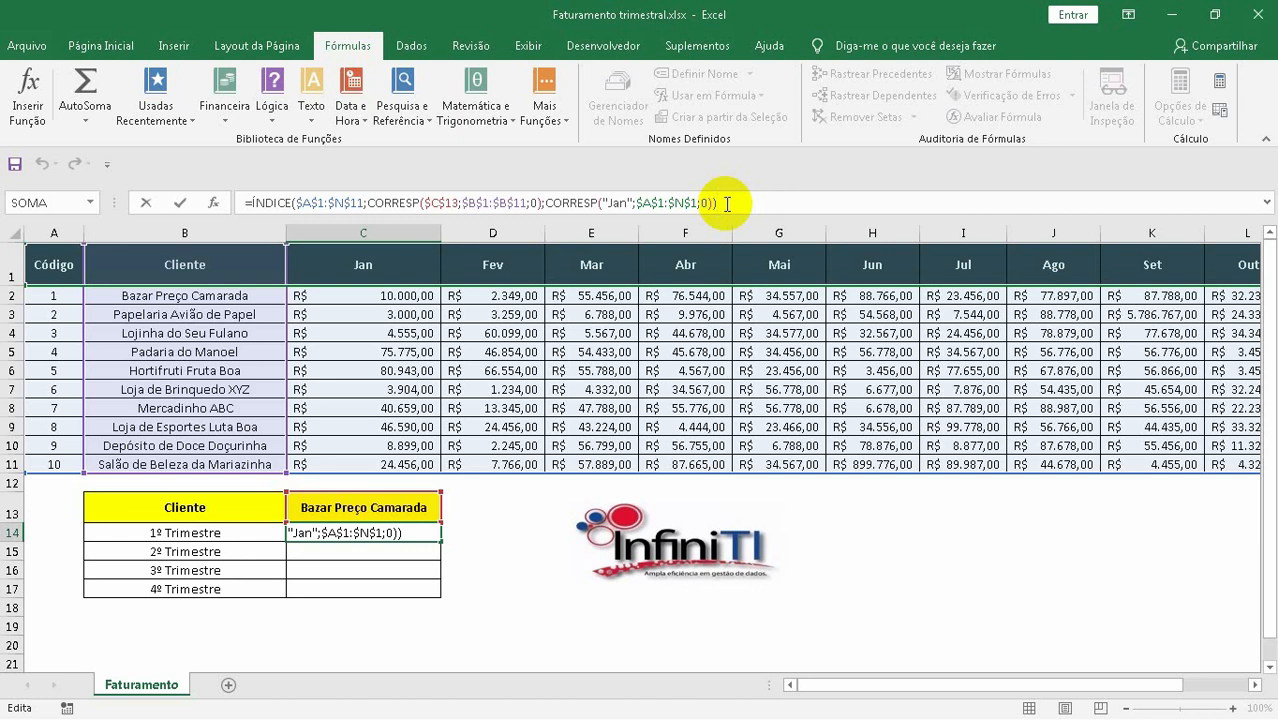
pyautogui.write('+')
pyautogui.hotkey('ctrl', 'v')
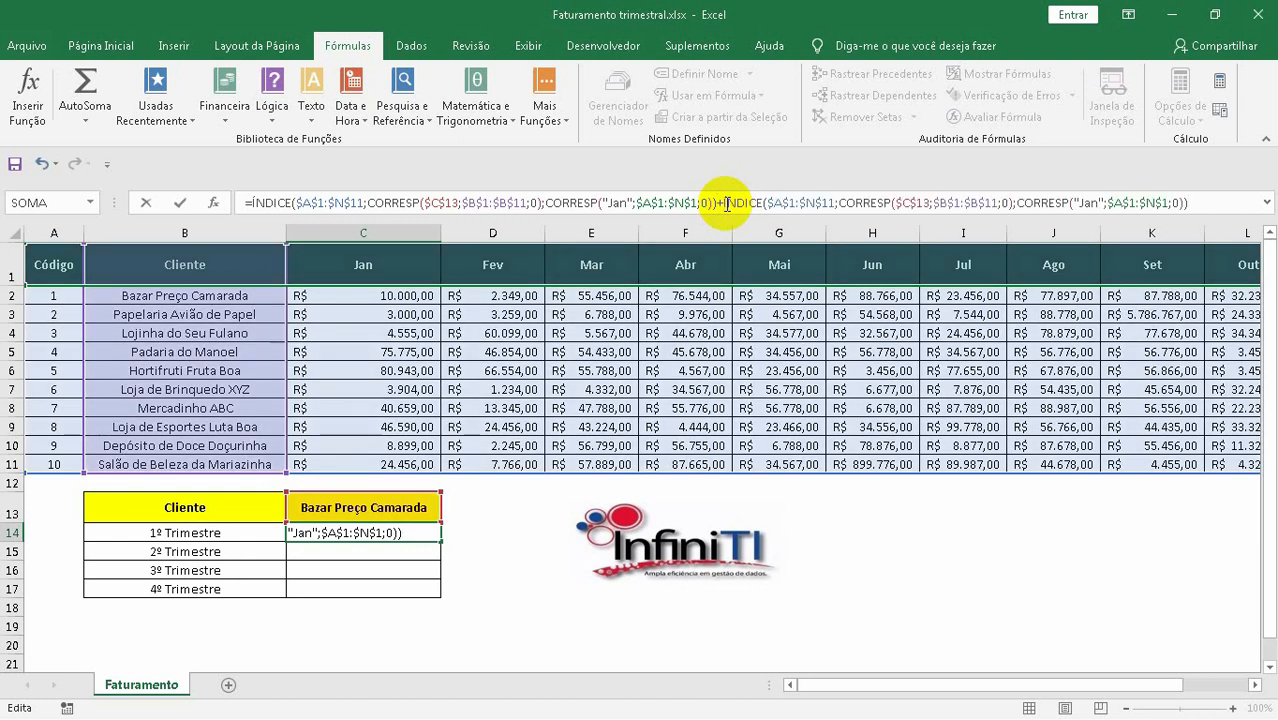
# Change the month in the second ÍNDICE term of the C14 formula to "Fev"
pyautogui.click(1100, 204)
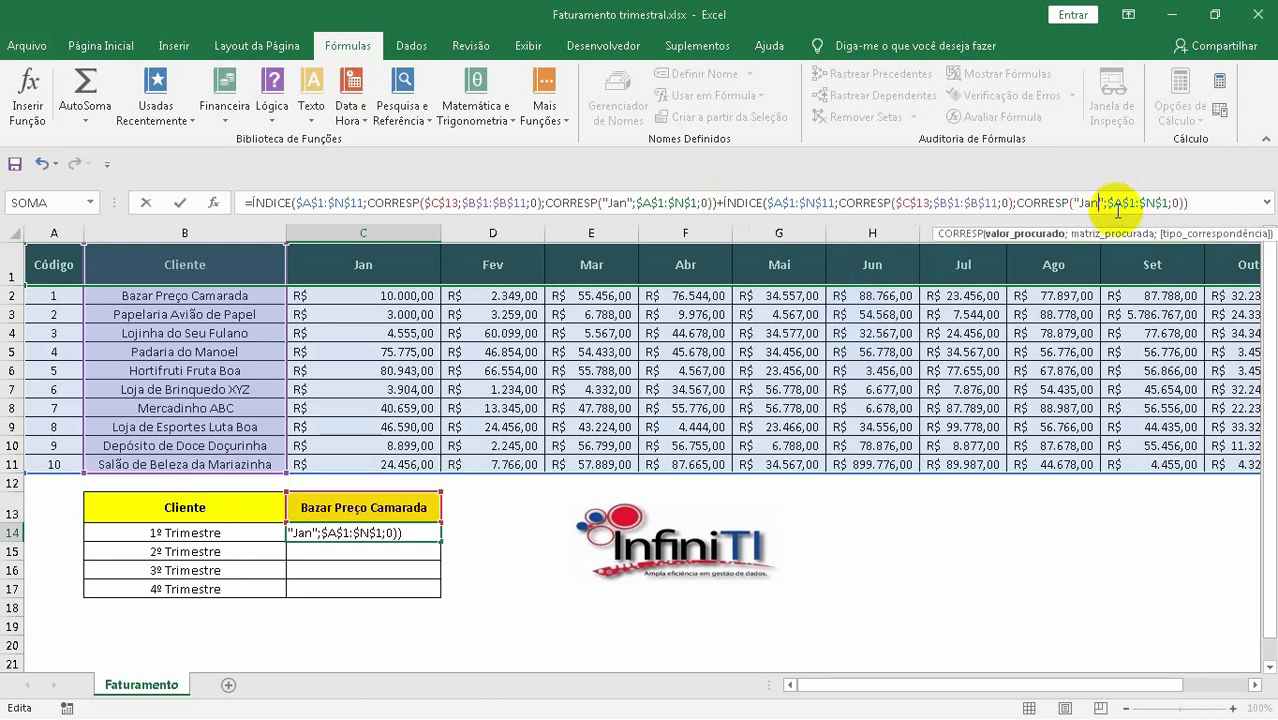
pyautogui.press('BackSpace')
pyautogui.press('BackSpace')
pyautogui.press('BackSpace')
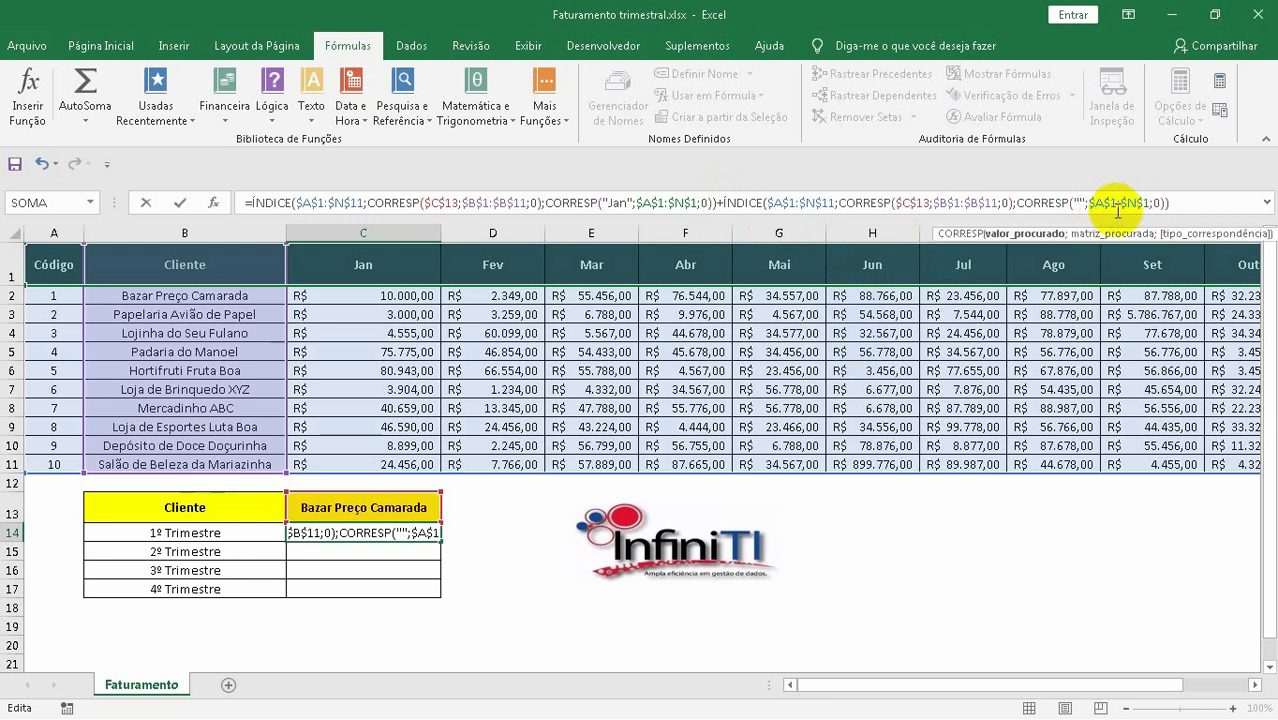
pyautogui.write('Fev')
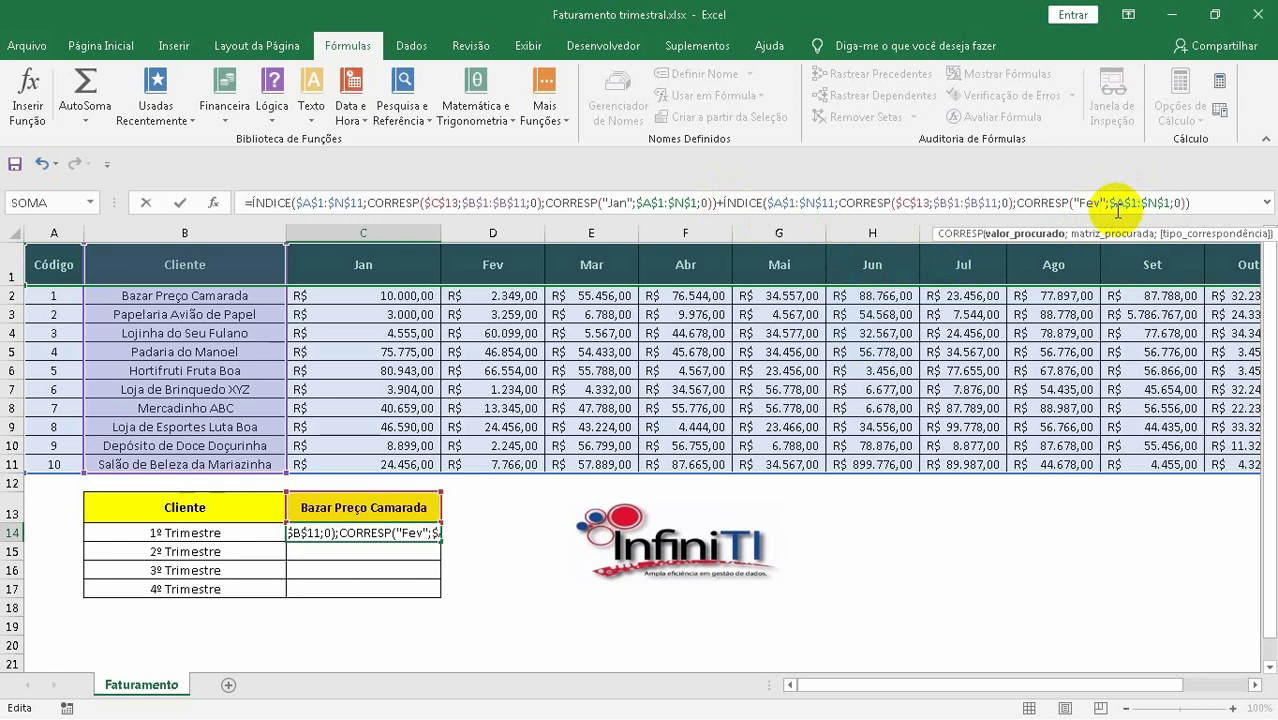
# Add another copy of the January ÍNDICE expression as the third summed term of the C14 formula
pyautogui.click(1192, 205)
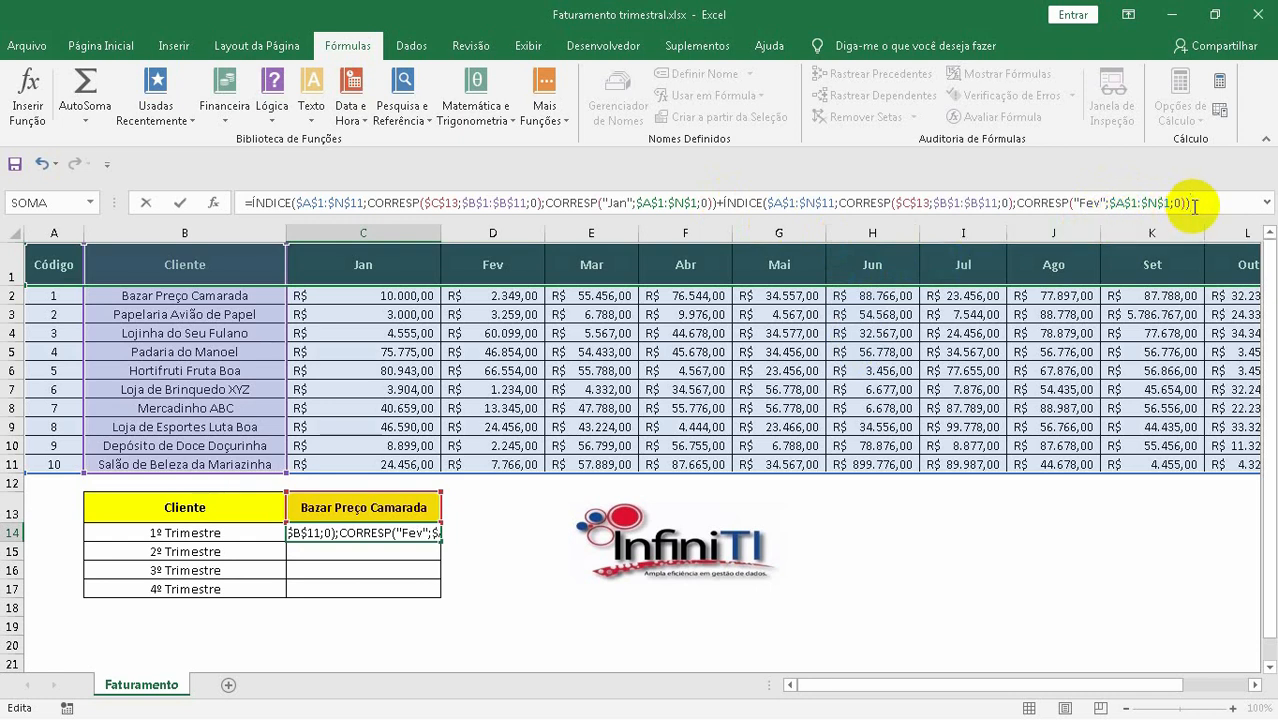
pyautogui.click(1194, 207)
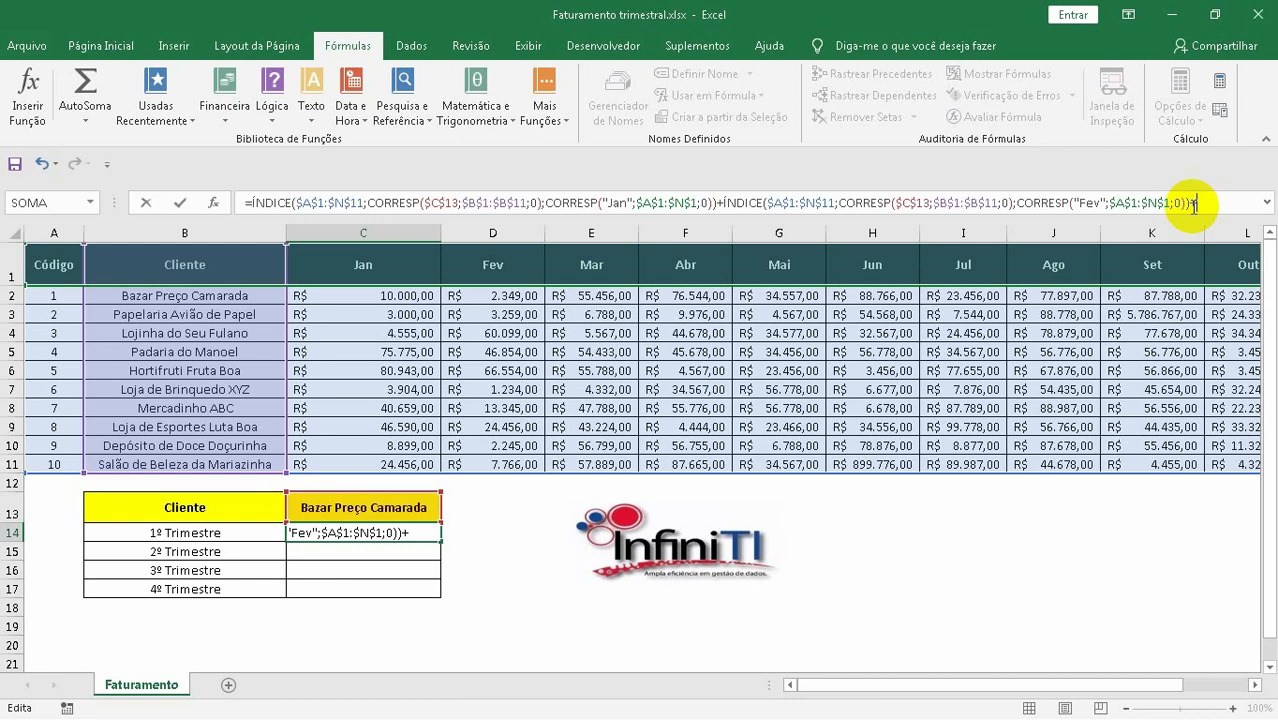
pyautogui.write('+')
pyautogui.hotkey('ctrl', 'v')
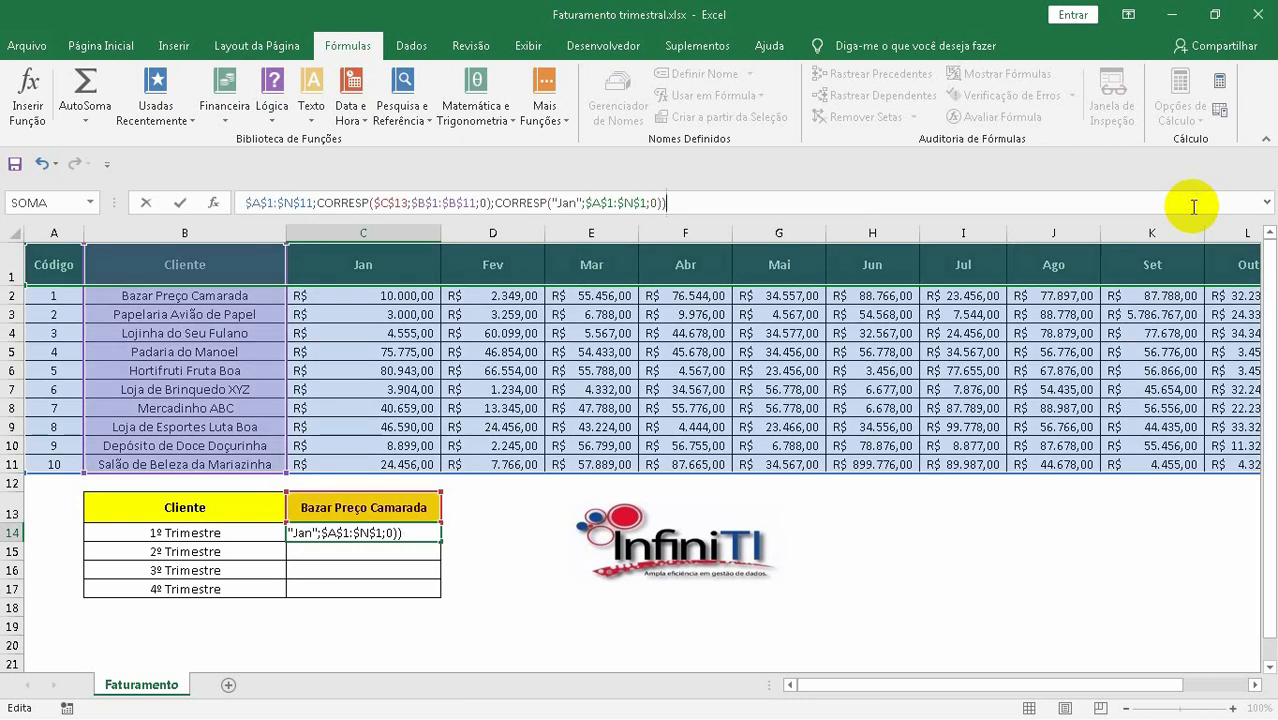
# Change the month in the third ÍNDICE term of the C14 formula to "Mar" and commit the formula
pyautogui.click(578, 203)
pyautogui.press('BackSpace')
pyautogui.press('BackSpace')
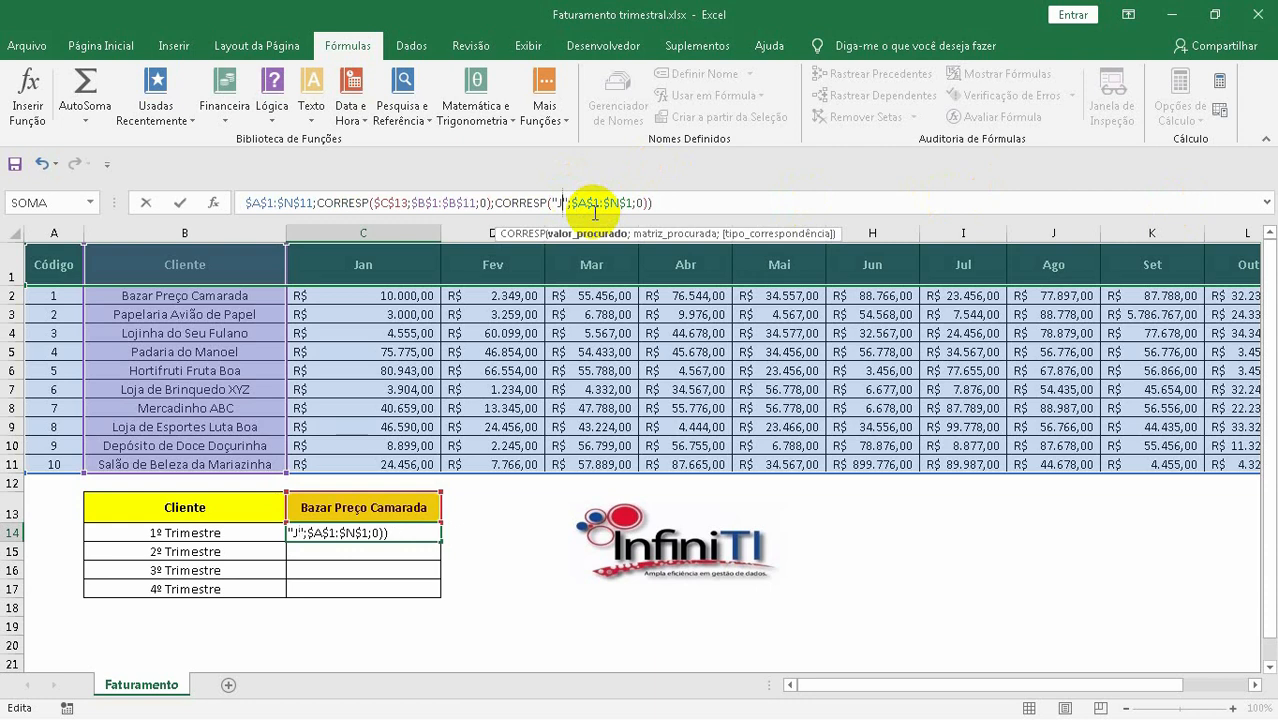
pyautogui.press('BackSpace')
pyautogui.write('M')
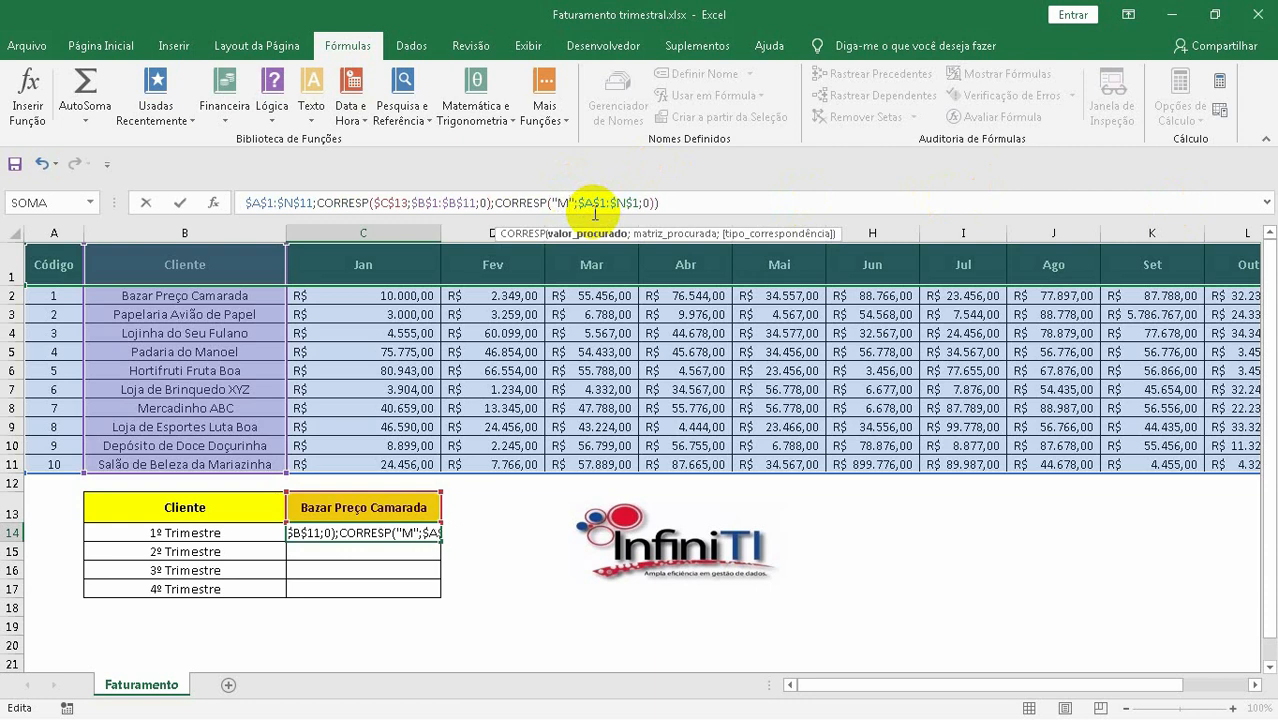
pyautogui.write('ar')
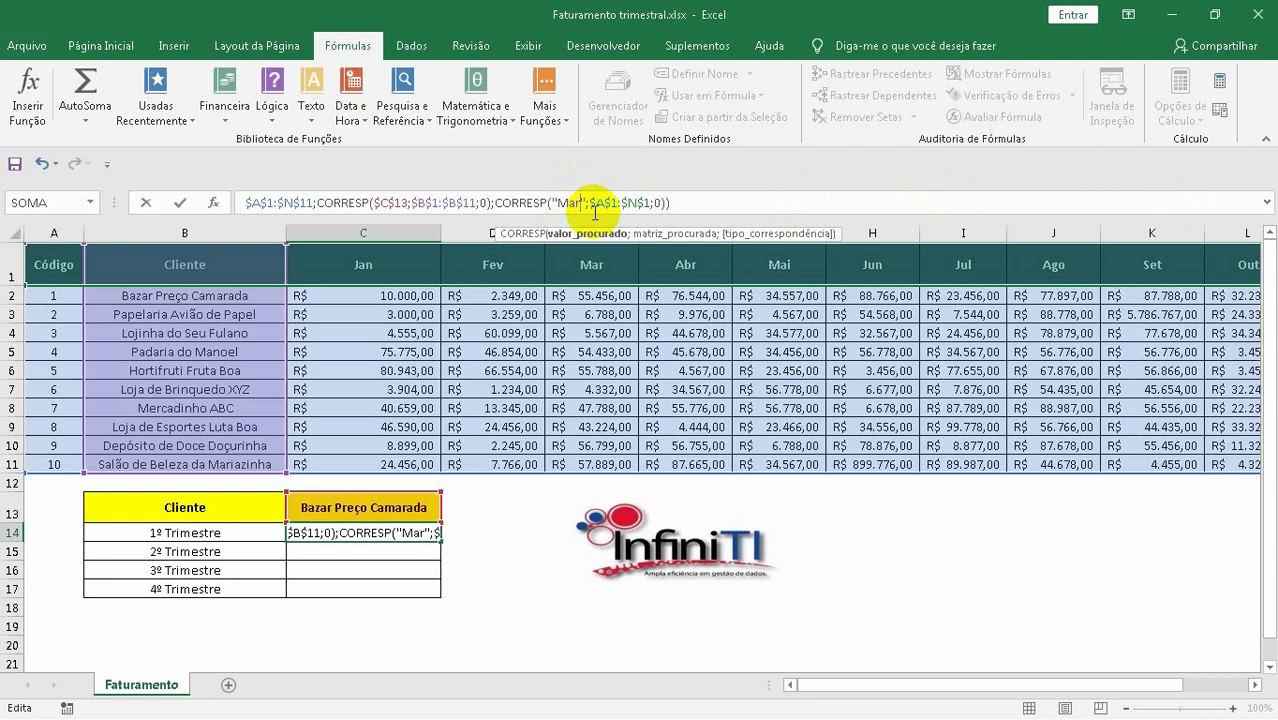
pyautogui.press('Return')
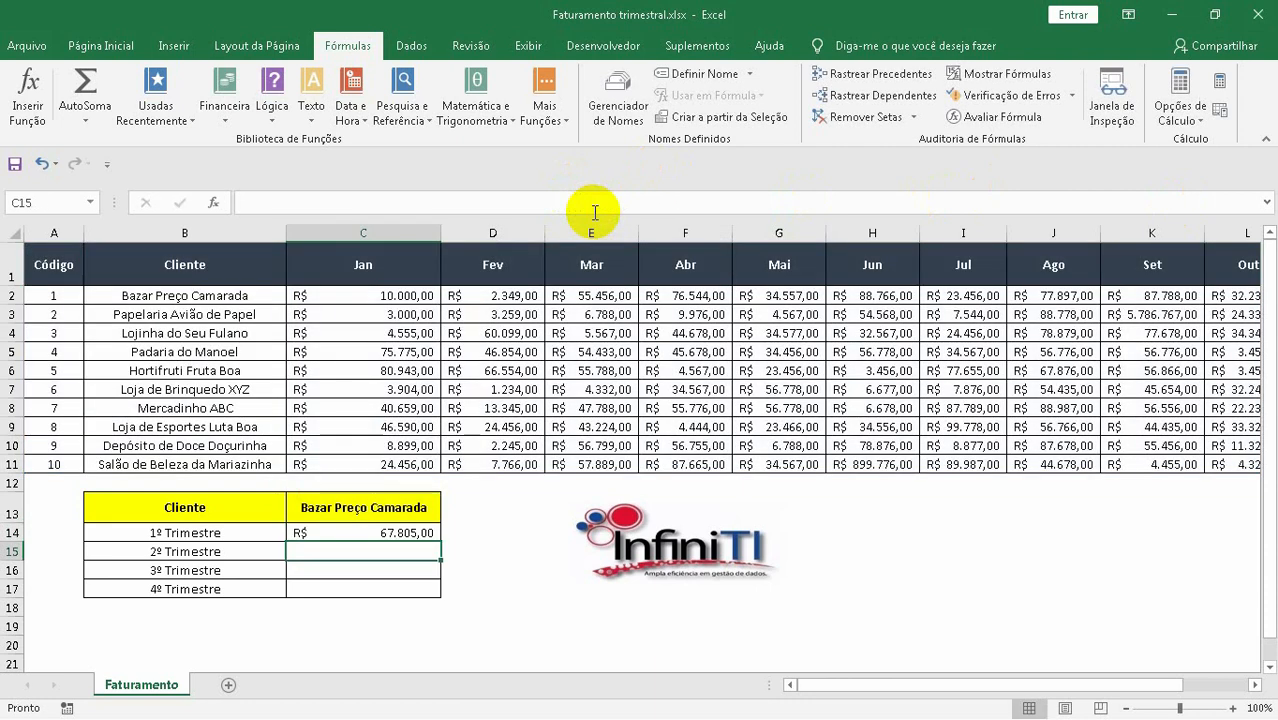
pyautogui.click(371, 534)
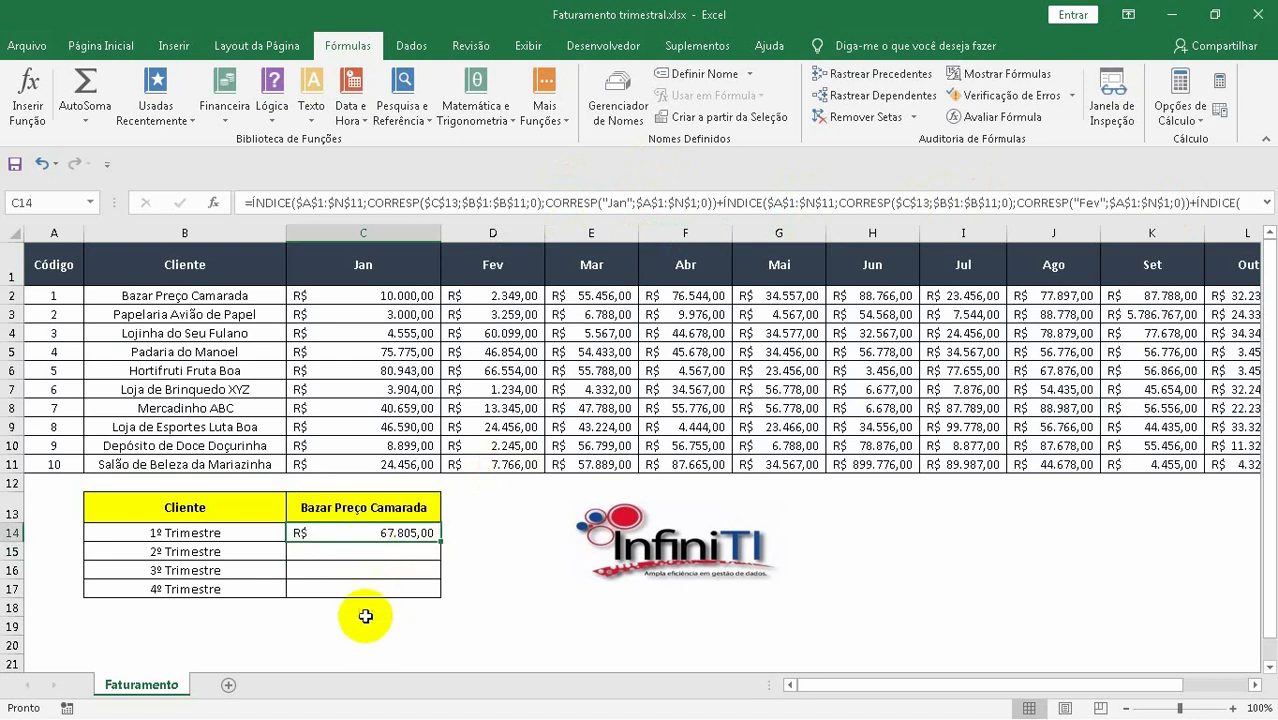
# Change the client in C13 to Lojinha do Seu Fulano
pyautogui.click(348, 509)
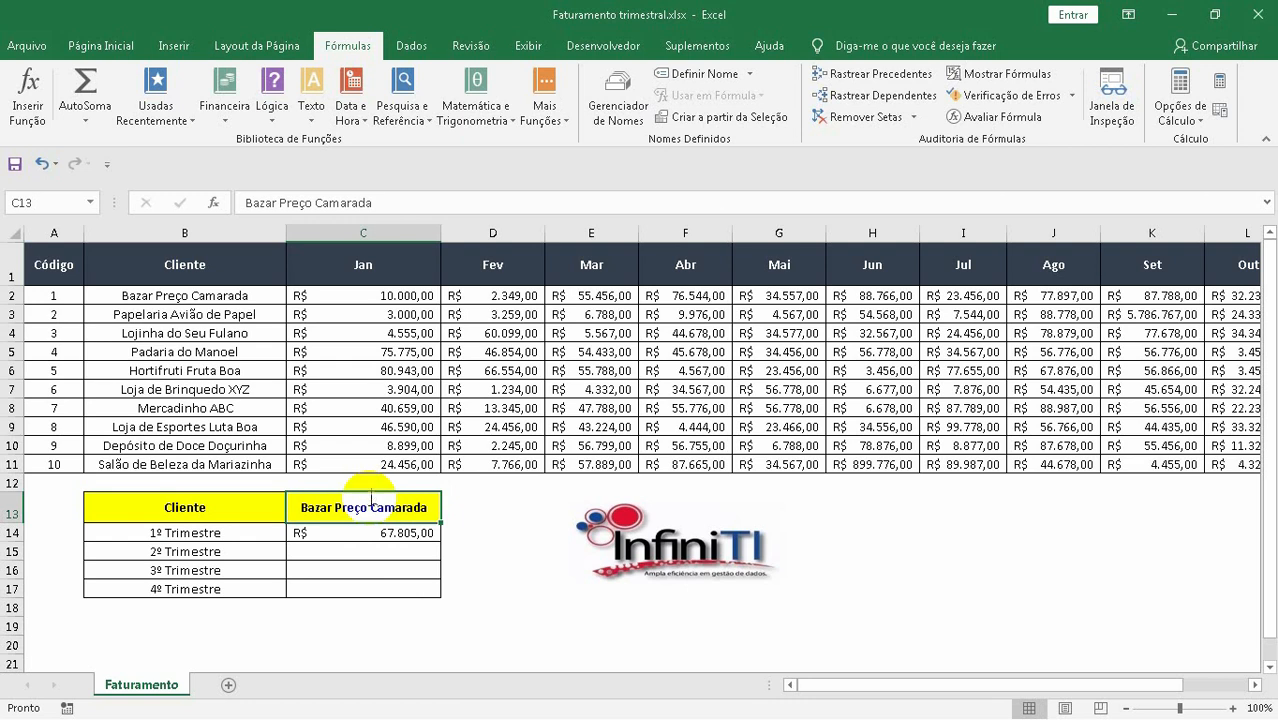
pyautogui.write('Lojinha')
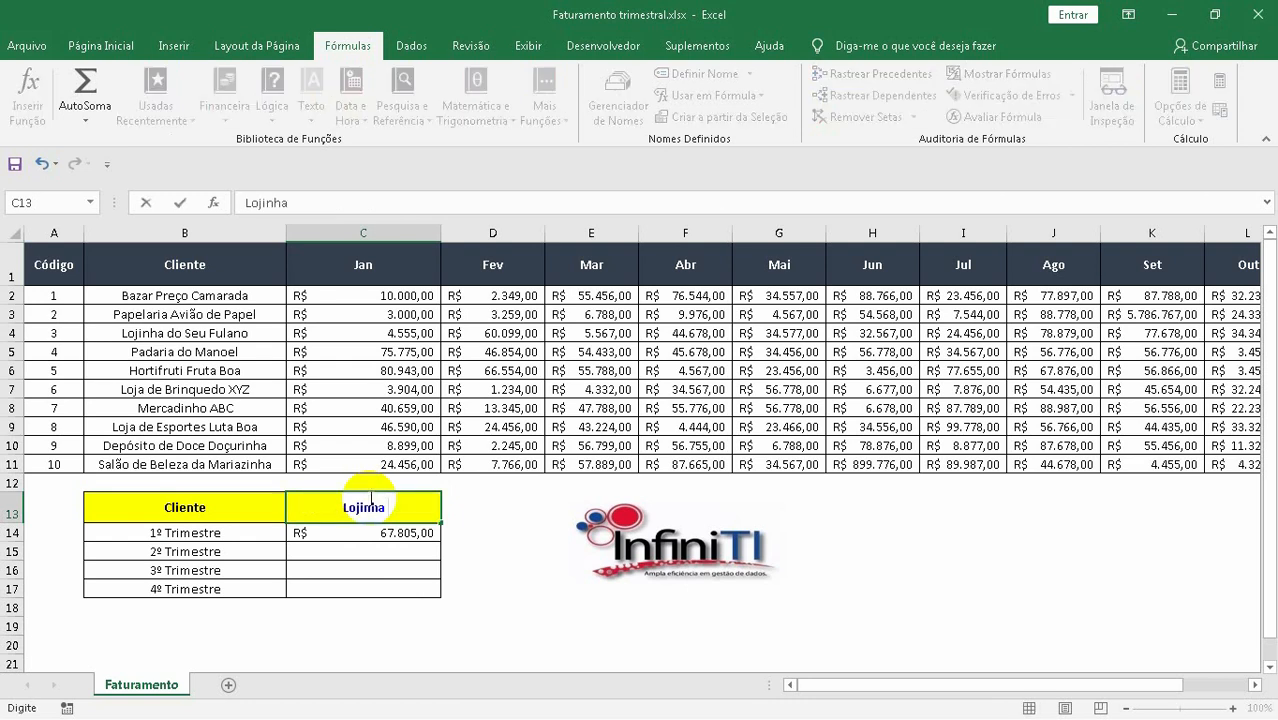
pyautogui.write(' do Seu Fulano')
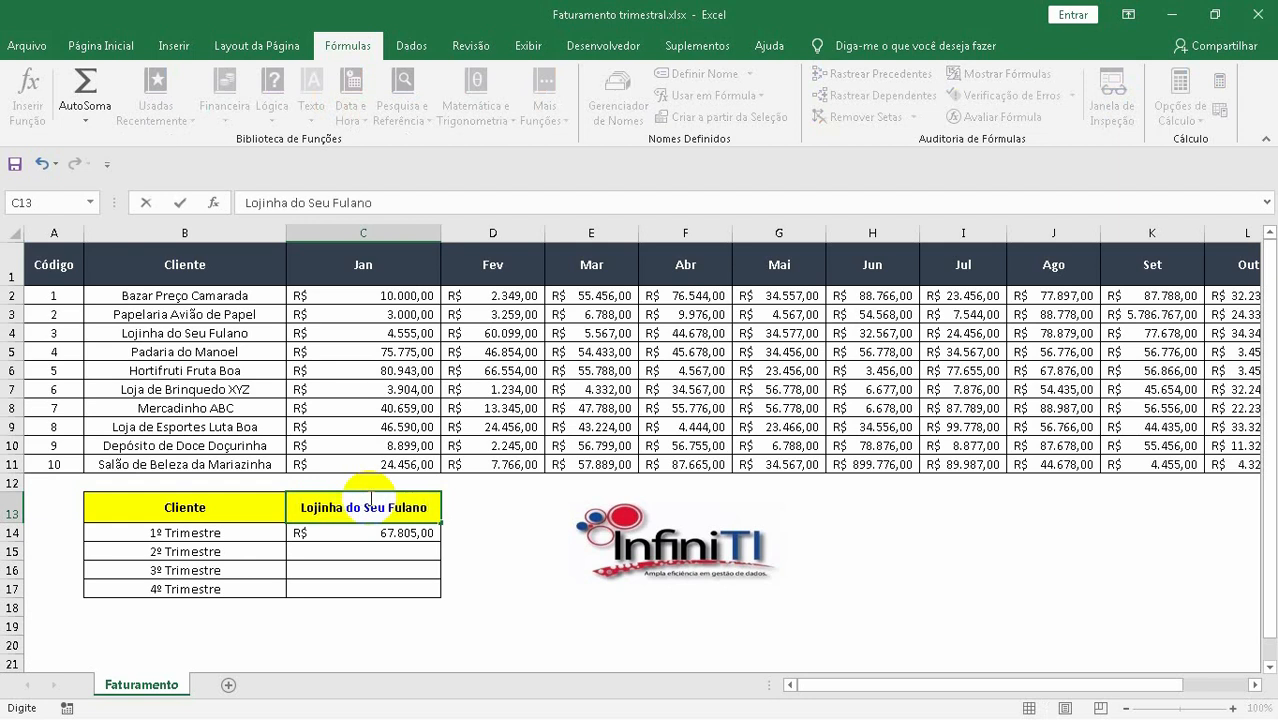
pyautogui.press('Return')
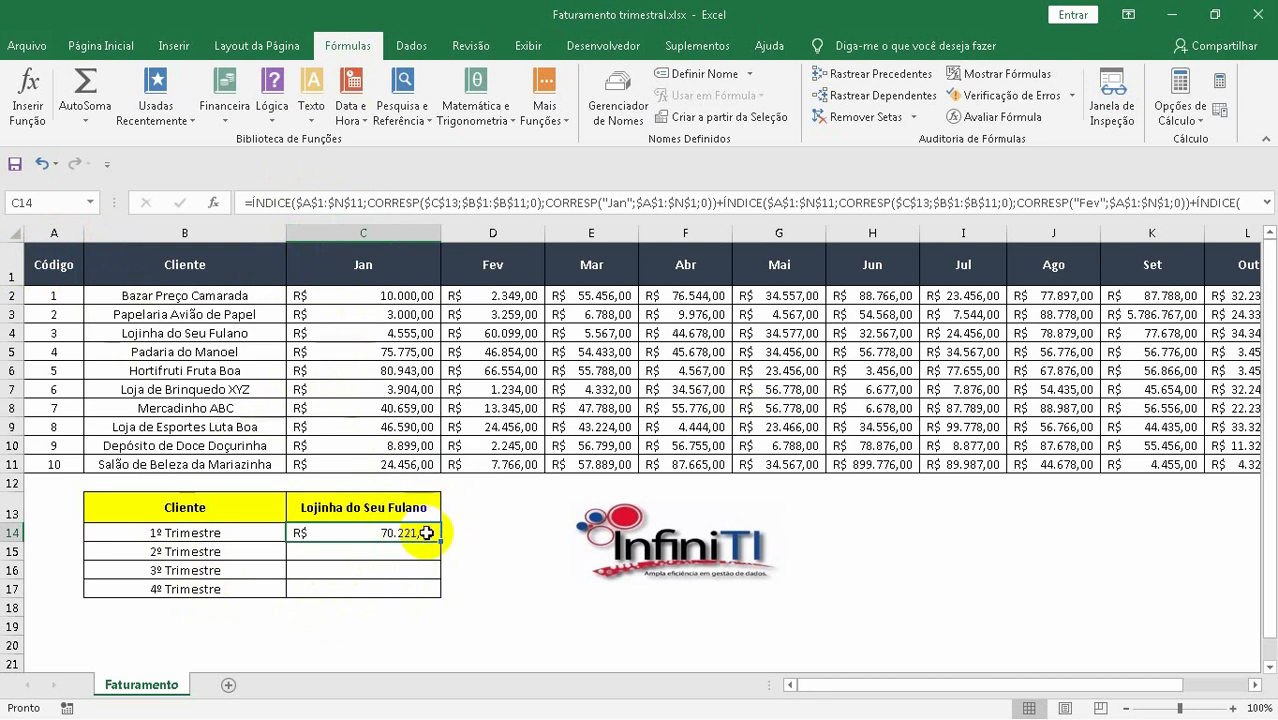
# Fill the first-quarter formula from C14 down through C17
pyautogui.moveTo(440, 540); pyautogui.dragTo(432, 564)
pyautogui.moveTo(431, 581); pyautogui.dragTo(432, 591)
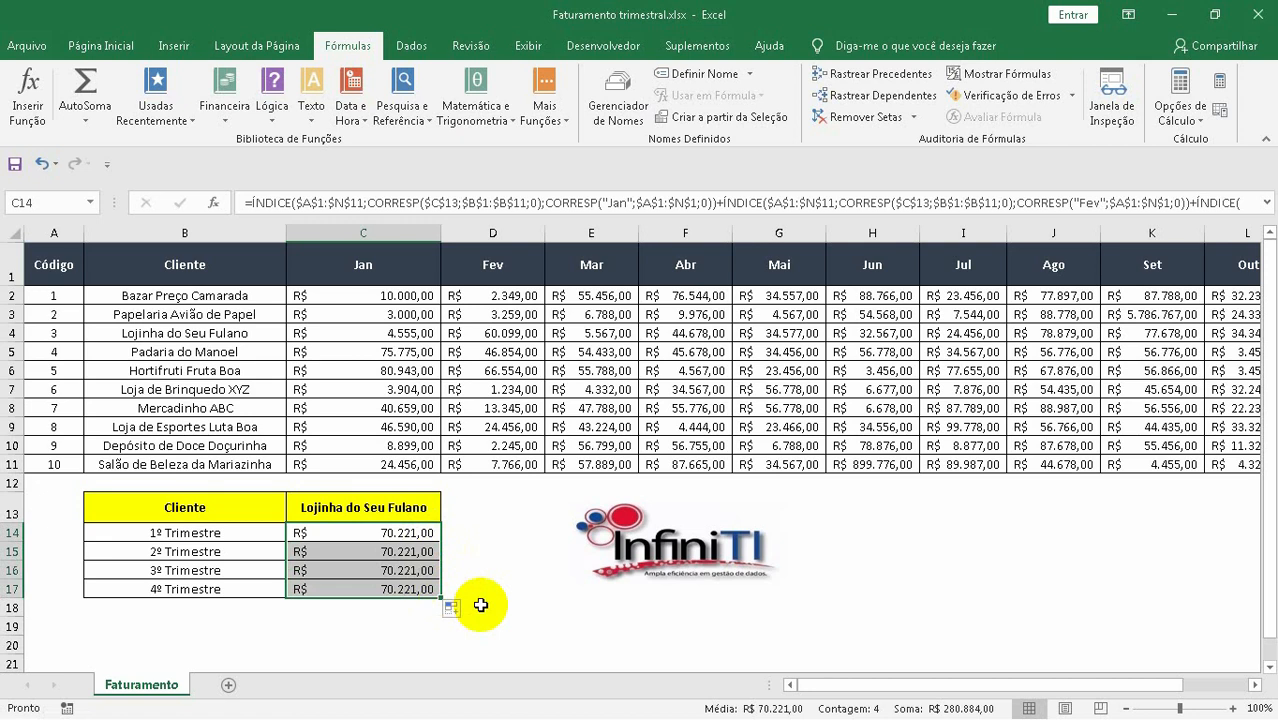
# Change the month in the first ÍNDICE term of the second-quarter formula in C15 to "Abr"
pyautogui.click(350, 553)
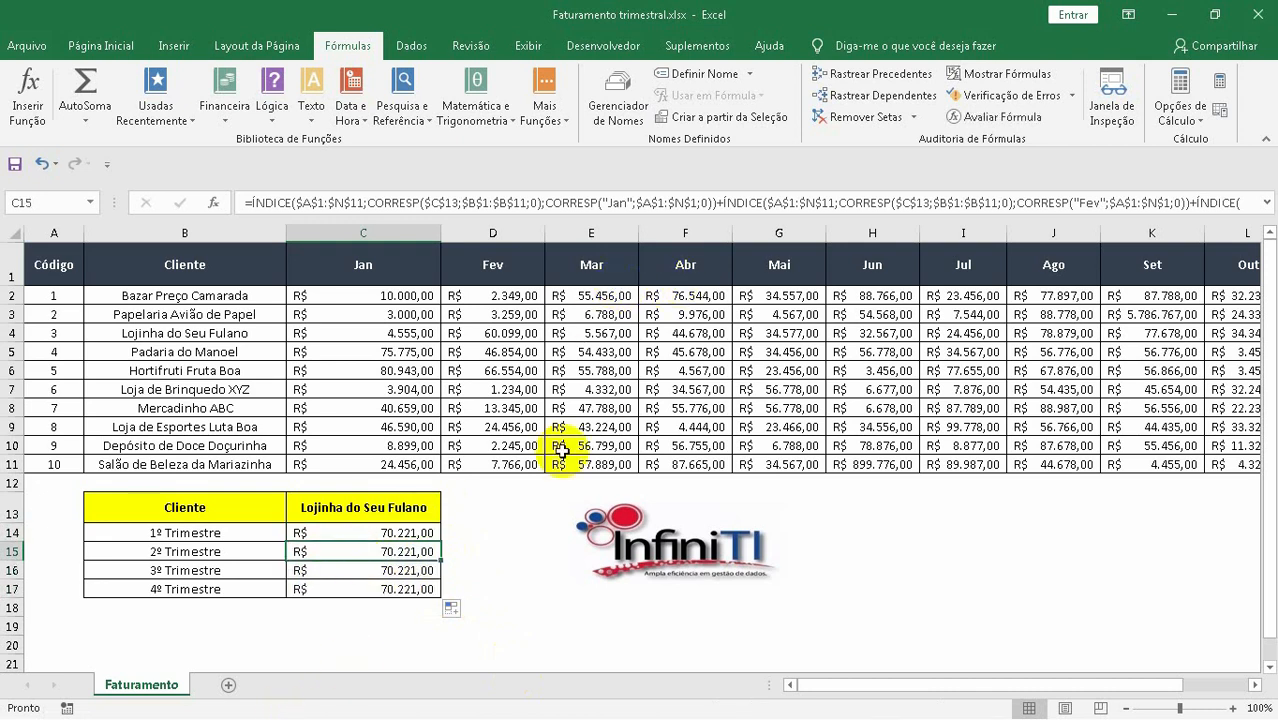
pyautogui.click(627, 204)
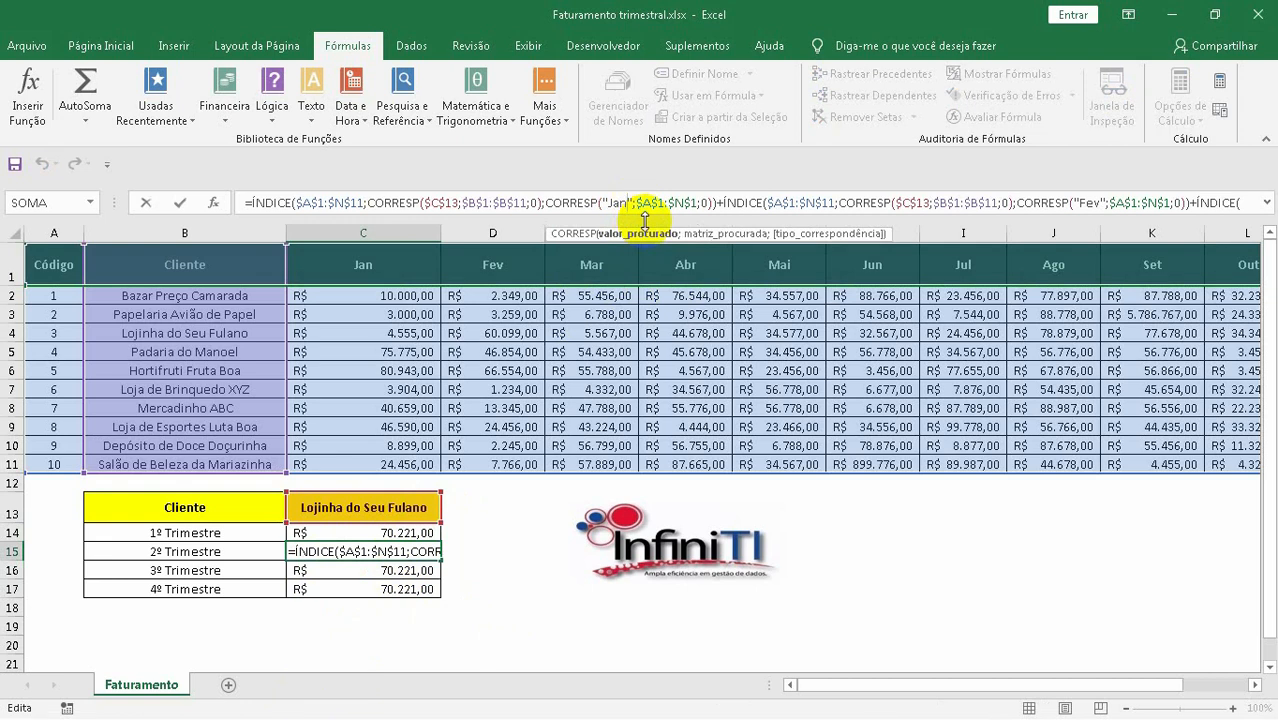
pyautogui.press('BackSpace')
pyautogui.press('BackSpace')
pyautogui.press('BackSpace')
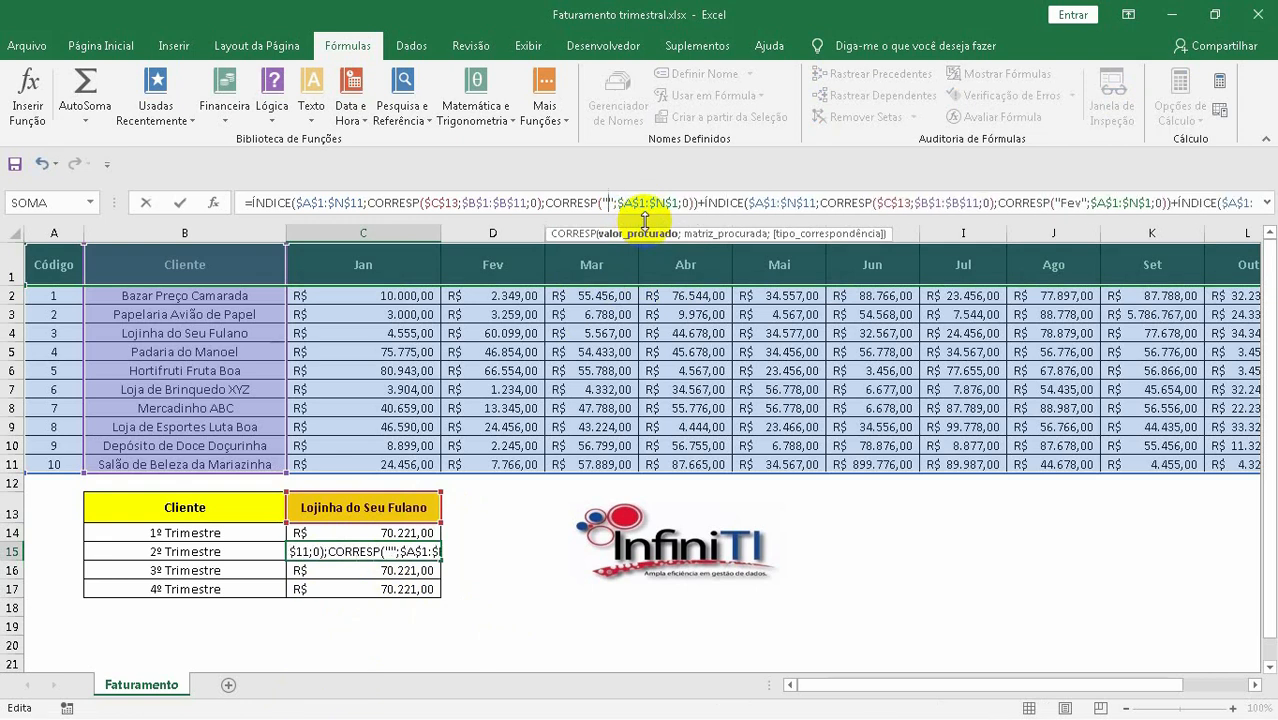
pyautogui.write('Abr')
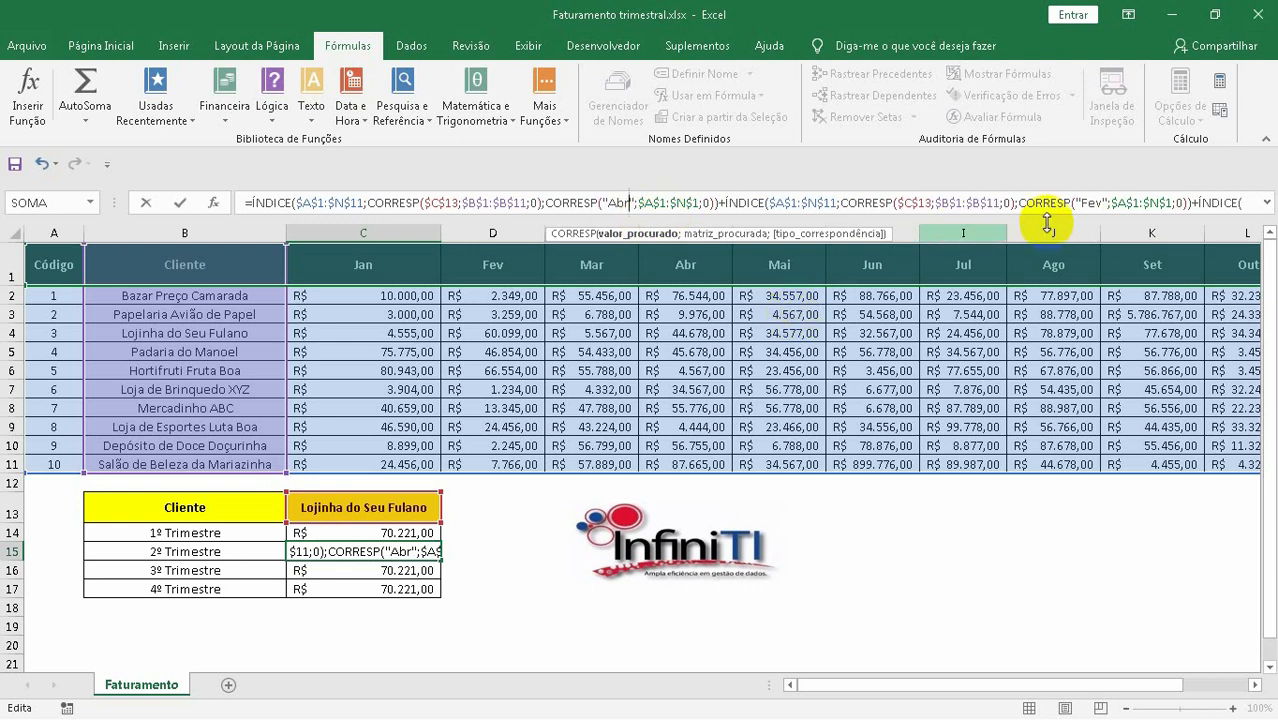
# Change the month in the second ÍNDICE term of the C15 formula to "Mai"
pyautogui.click(1102, 204)
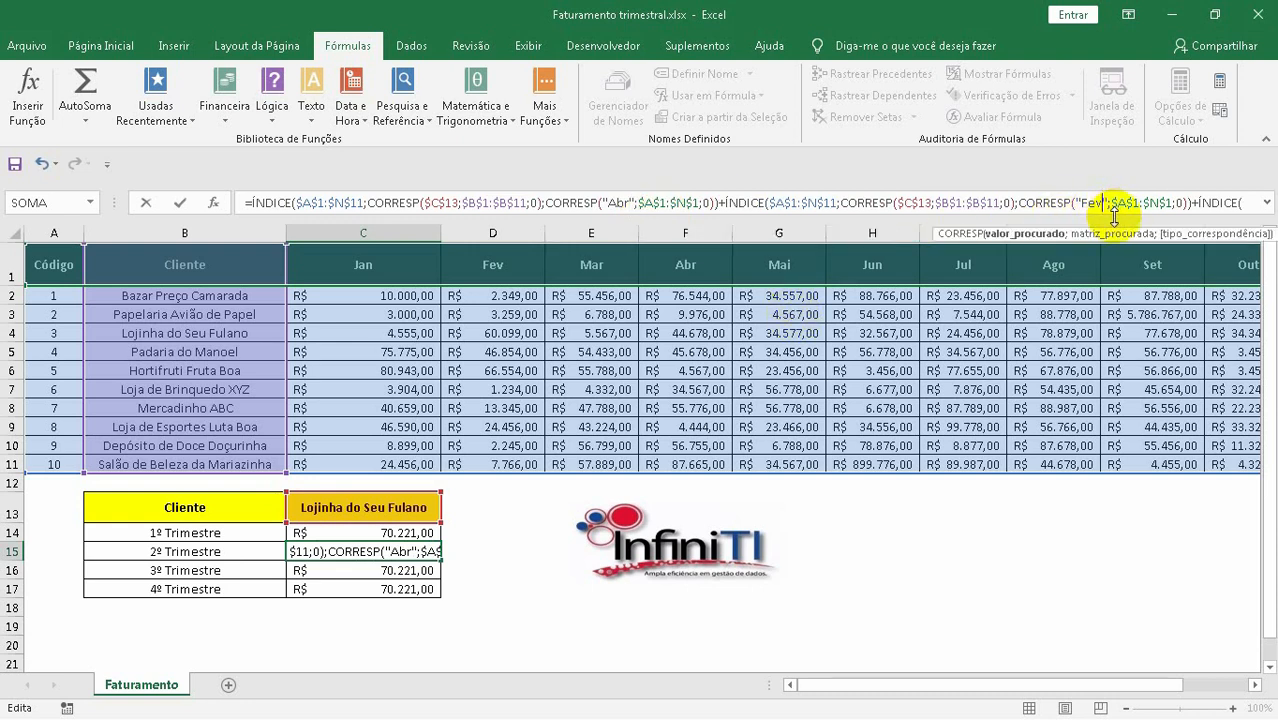
pyautogui.press('BackSpace')
pyautogui.press('BackSpace')
pyautogui.press('BackSpace')
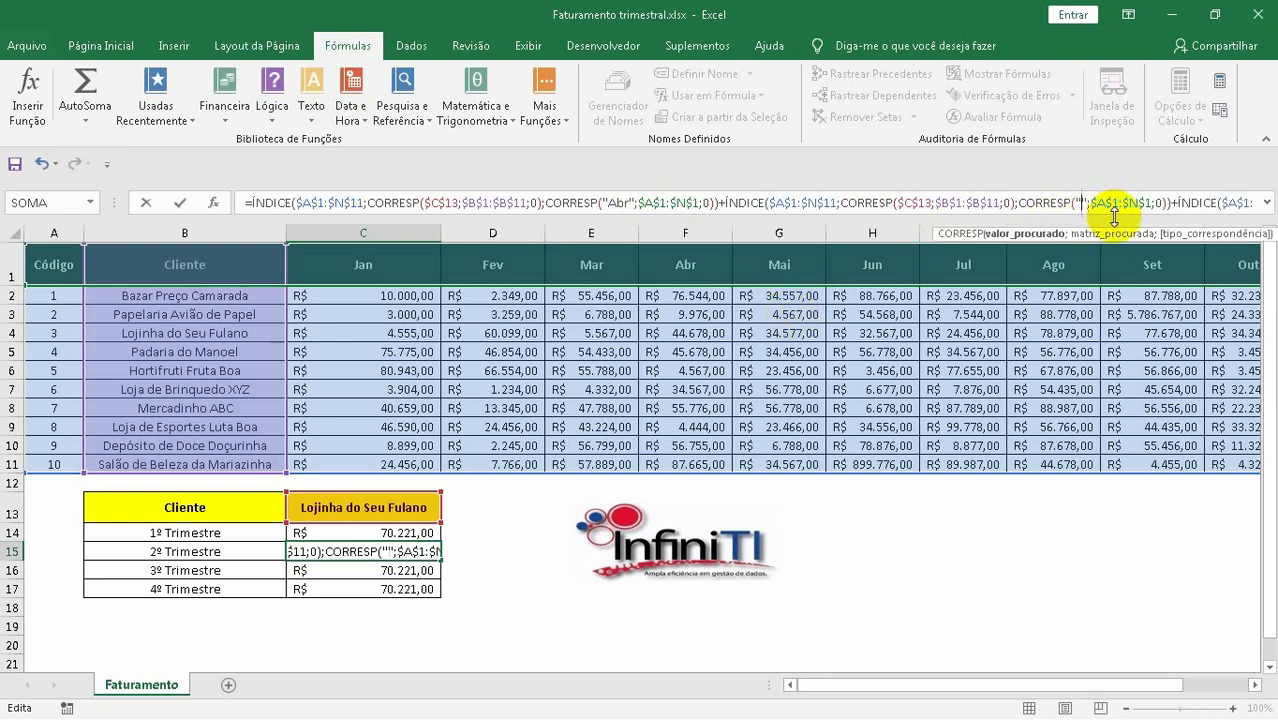
pyautogui.write('Mai')
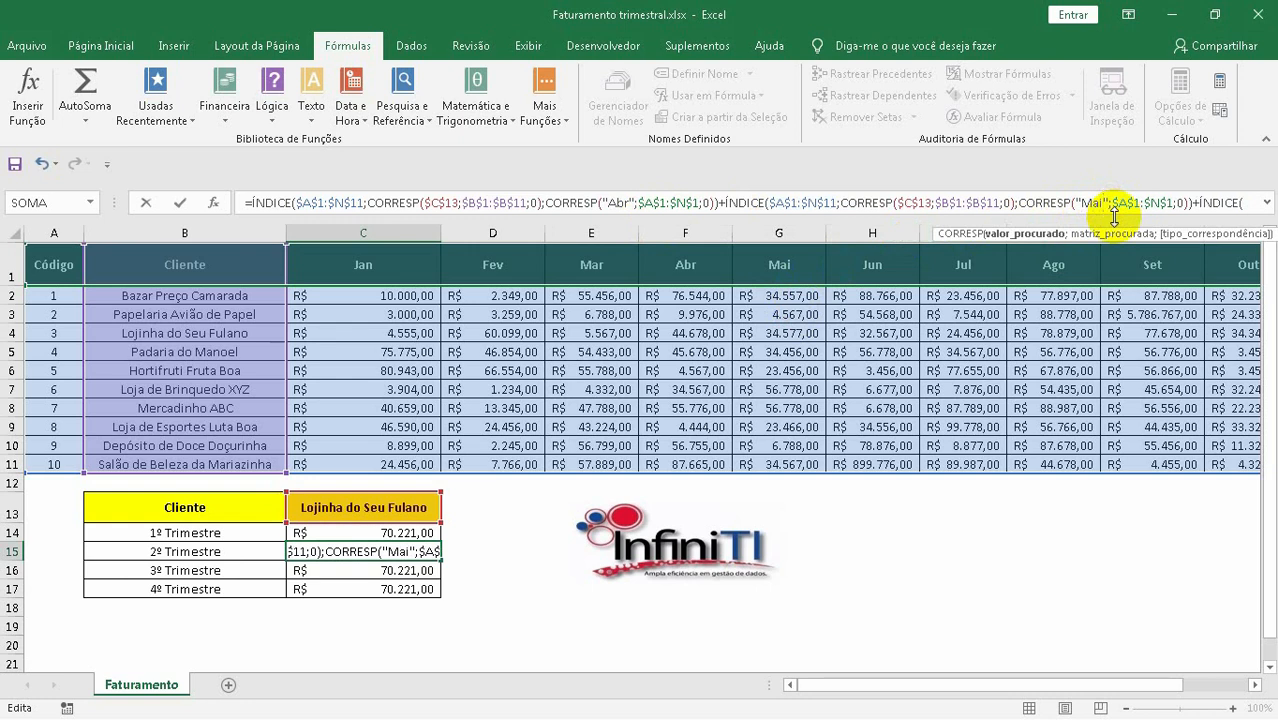
# Change the month in the third ÍNDICE term of the C15 formula to "Jun" and commit the formula
pyautogui.click(1236, 203)
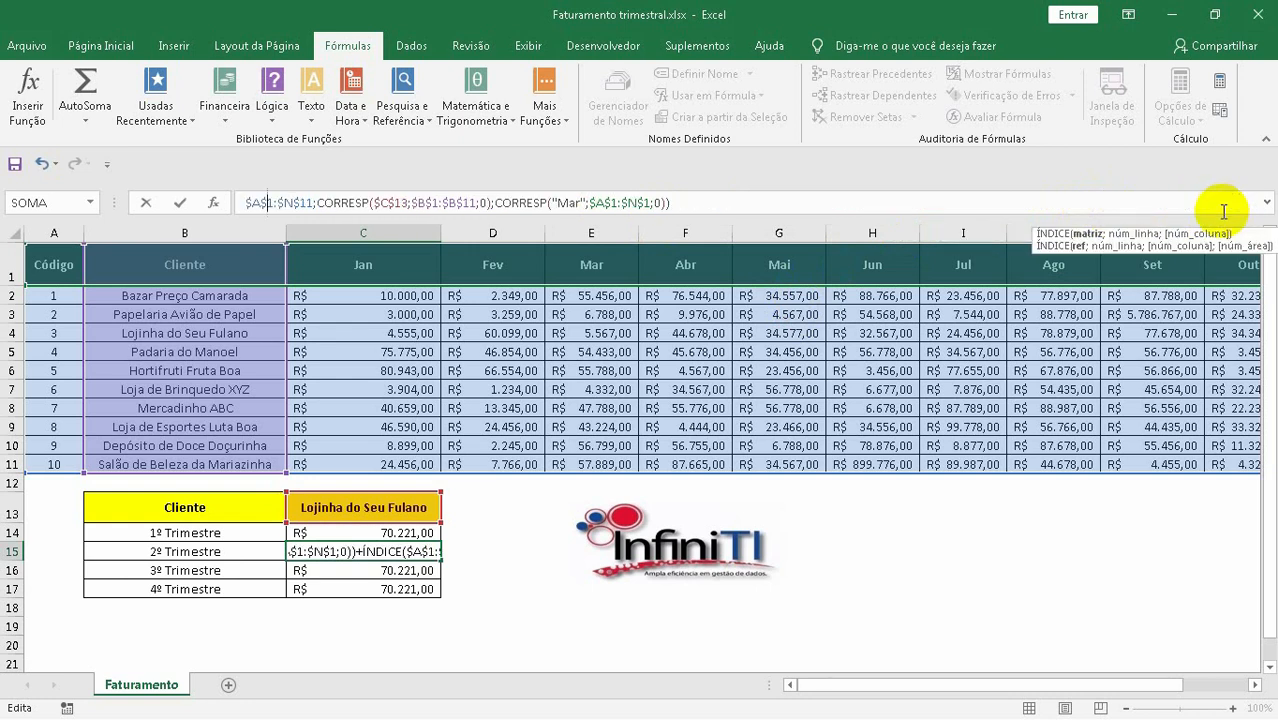
pyautogui.press('Right')
pyautogui.press('Right')
pyautogui.press('Right')
pyautogui.press('Right')
pyautogui.press('Right')
pyautogui.press('Right')
pyautogui.press('Right')
pyautogui.press('Right')
pyautogui.press('Right')
pyautogui.press('Right')
pyautogui.press('Right')
pyautogui.press('Right')
pyautogui.press('Right')
pyautogui.press('Right')
pyautogui.press('Right')
pyautogui.press('Right')
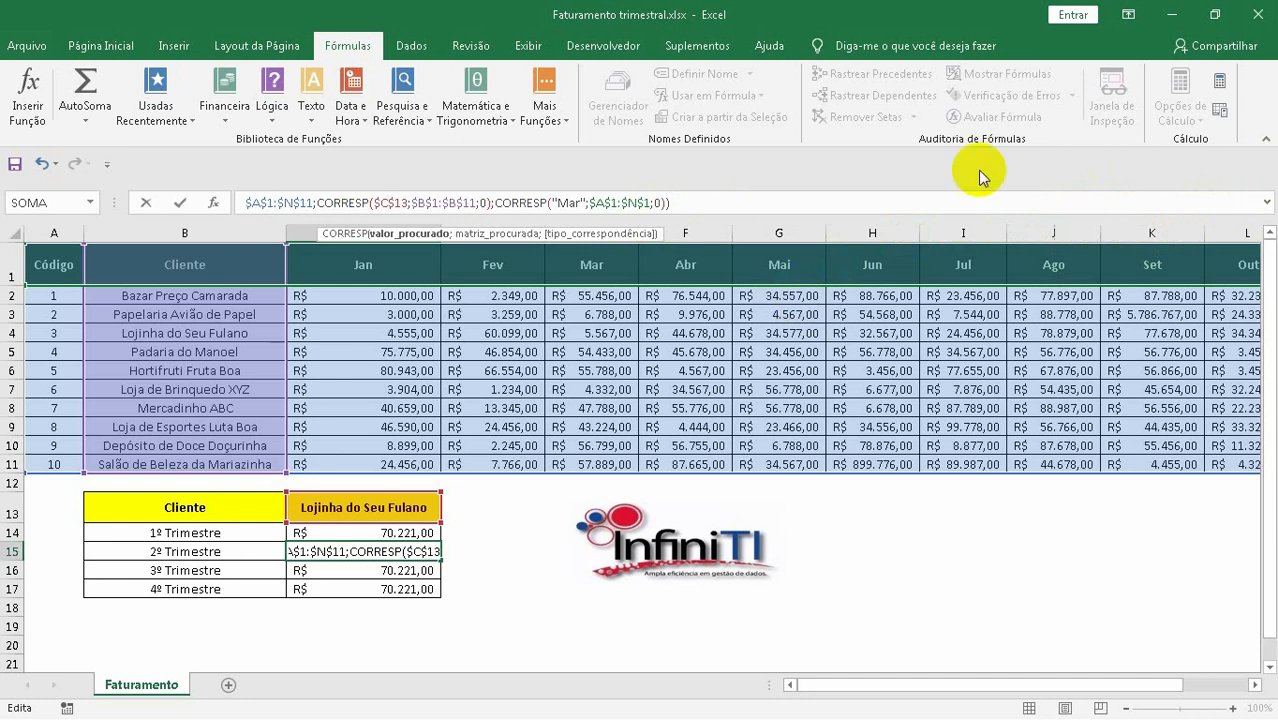
pyautogui.click(583, 203)
pyautogui.press('BackSpace')
pyautogui.press('BackSpace')
pyautogui.press('BackSpace')
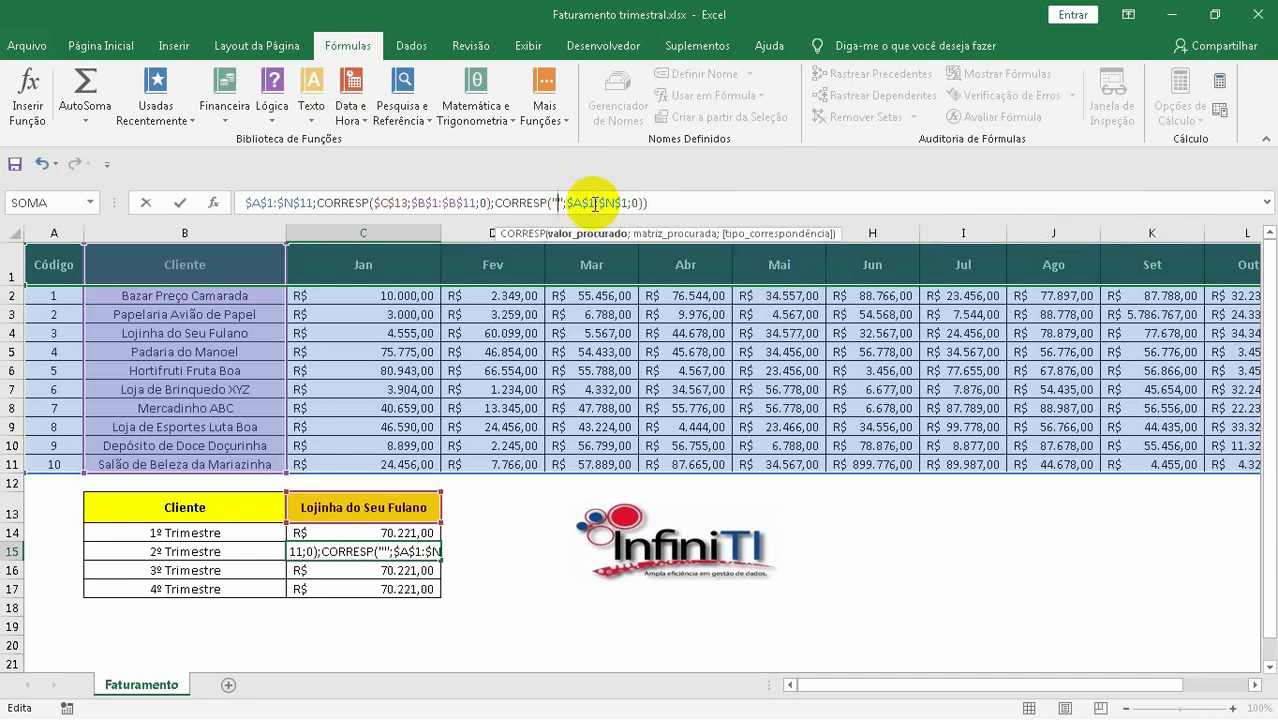
pyautogui.write('Jun')
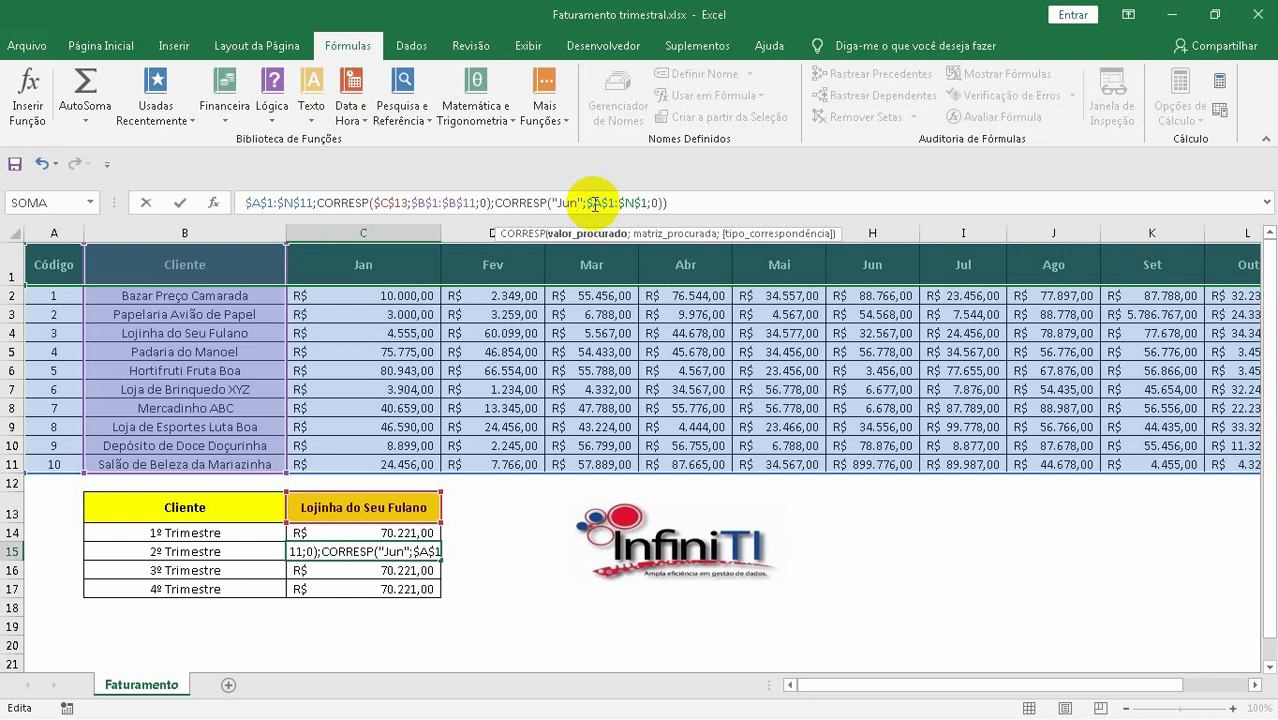
pyautogui.press('Return')
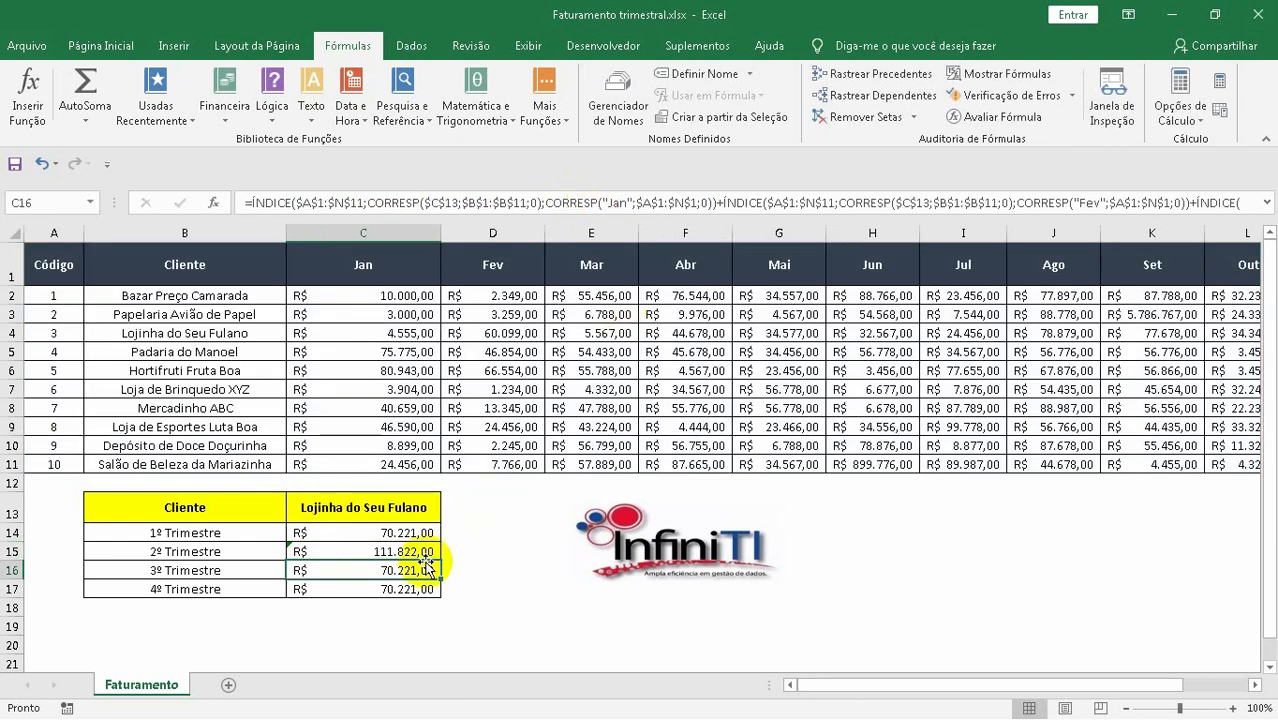
# Sum Lojinha do Seu Fulano's January to March values (C4:E4) with AutoSum in I13 as a check
pyautogui.click(387, 550)
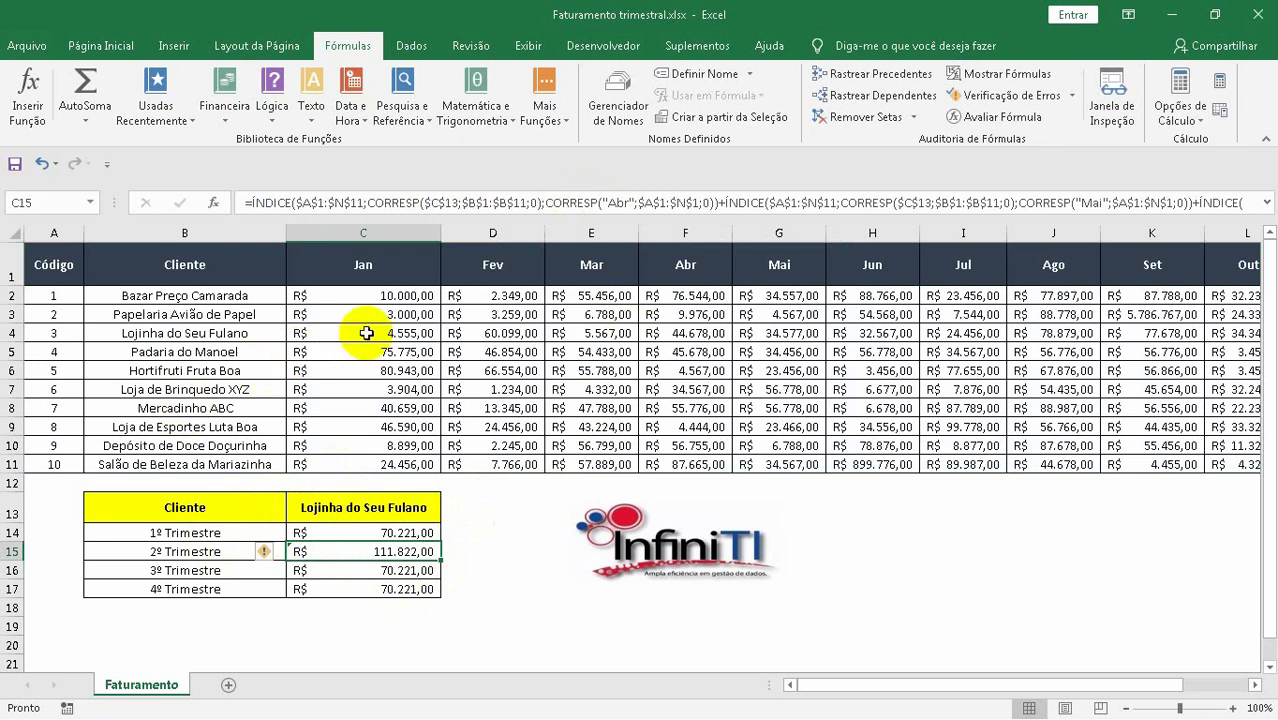
pyautogui.moveTo(367, 333); pyautogui.dragTo(558, 336)
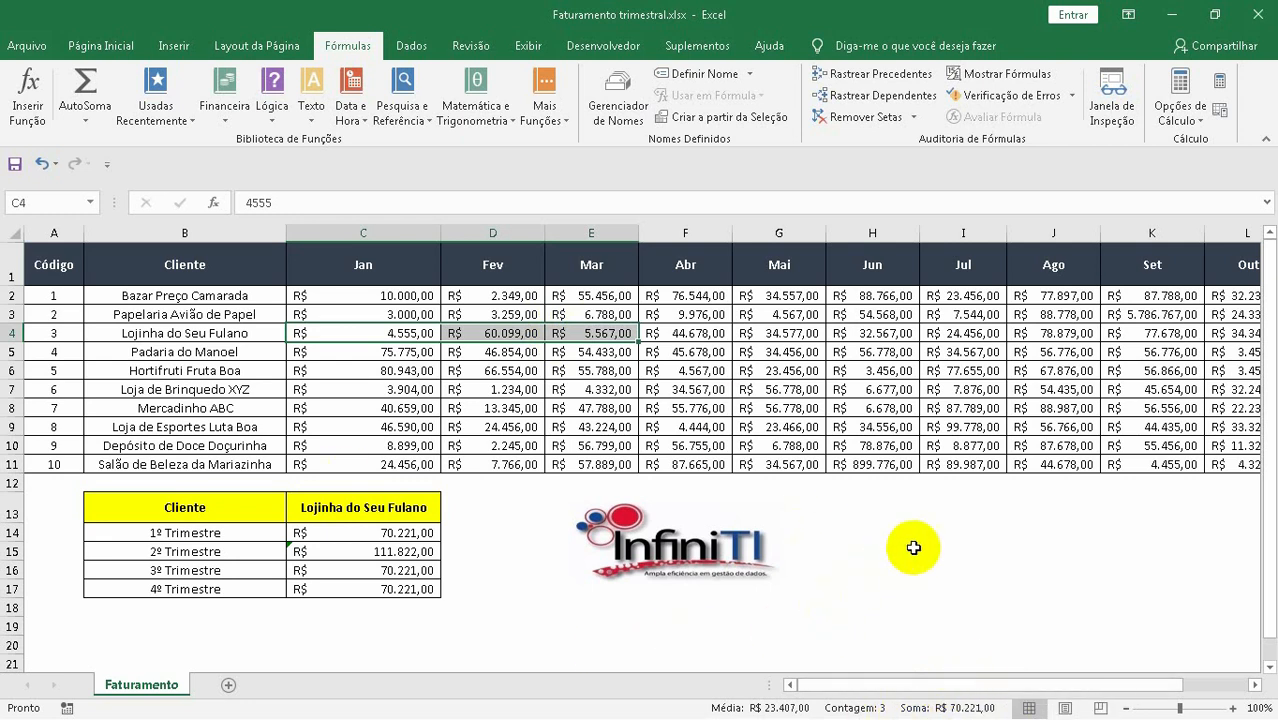
pyautogui.click(934, 510)
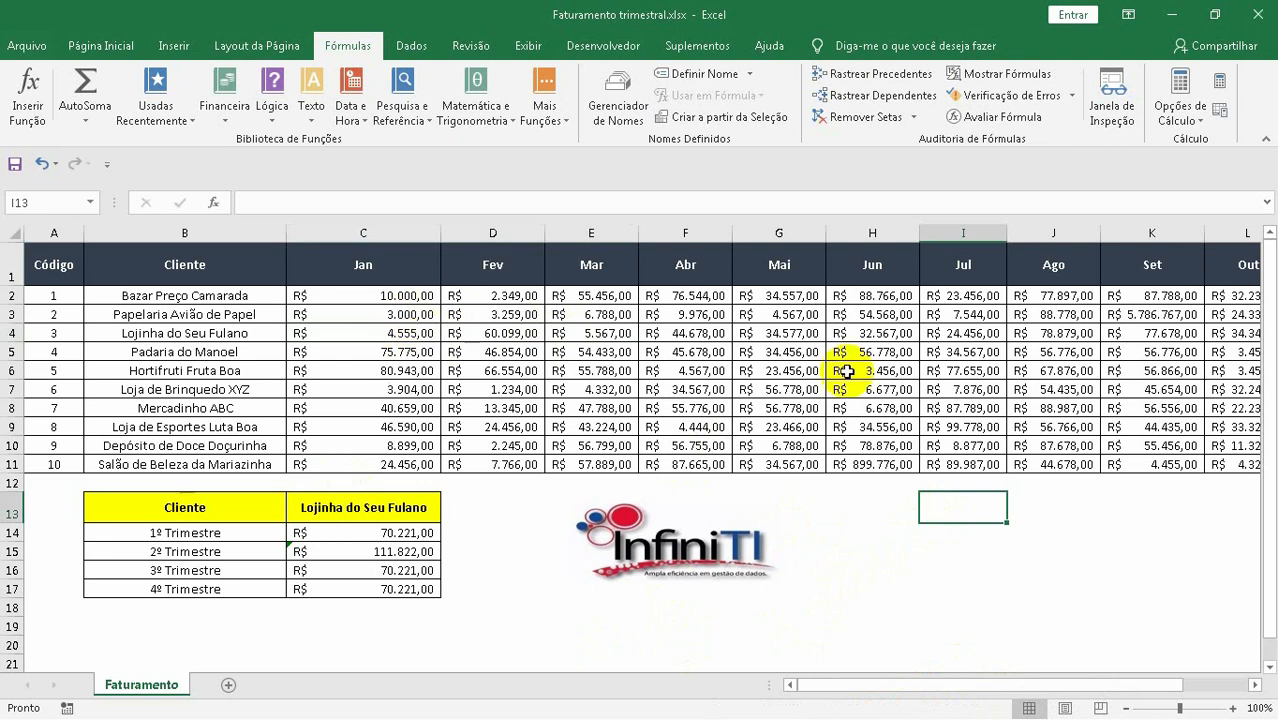
pyautogui.click(104, 48)
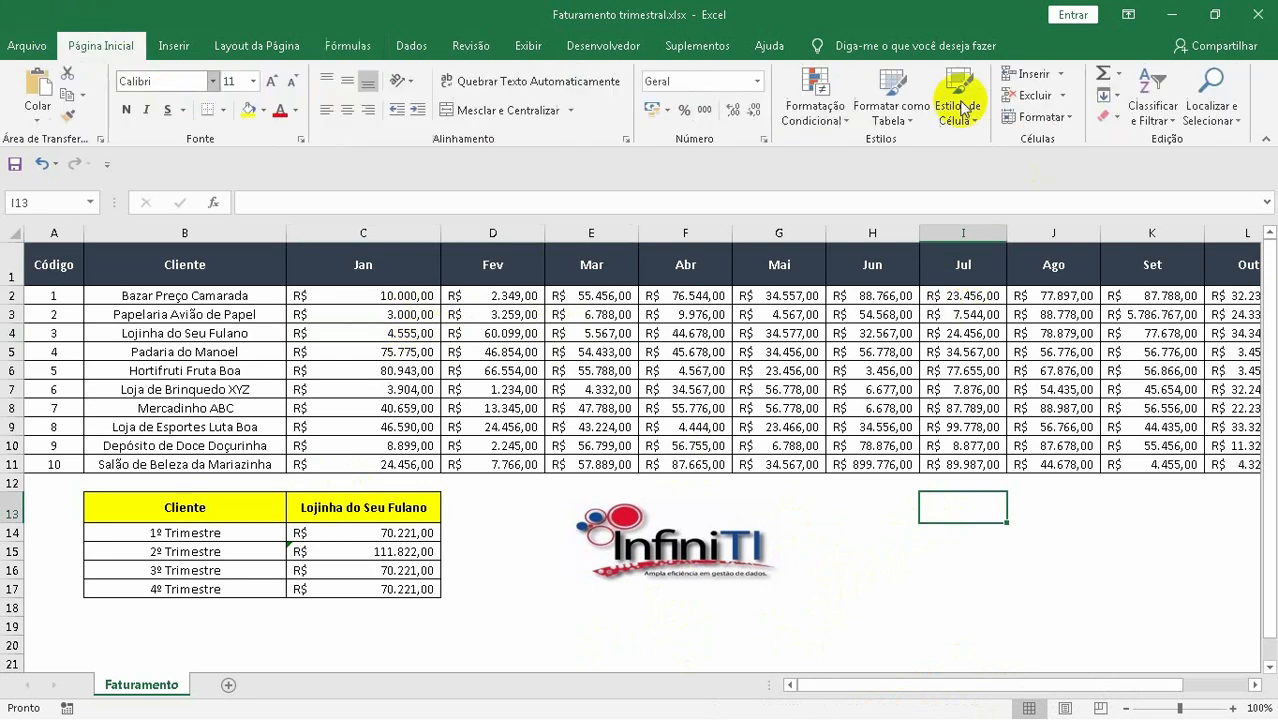
pyautogui.click(1101, 76)
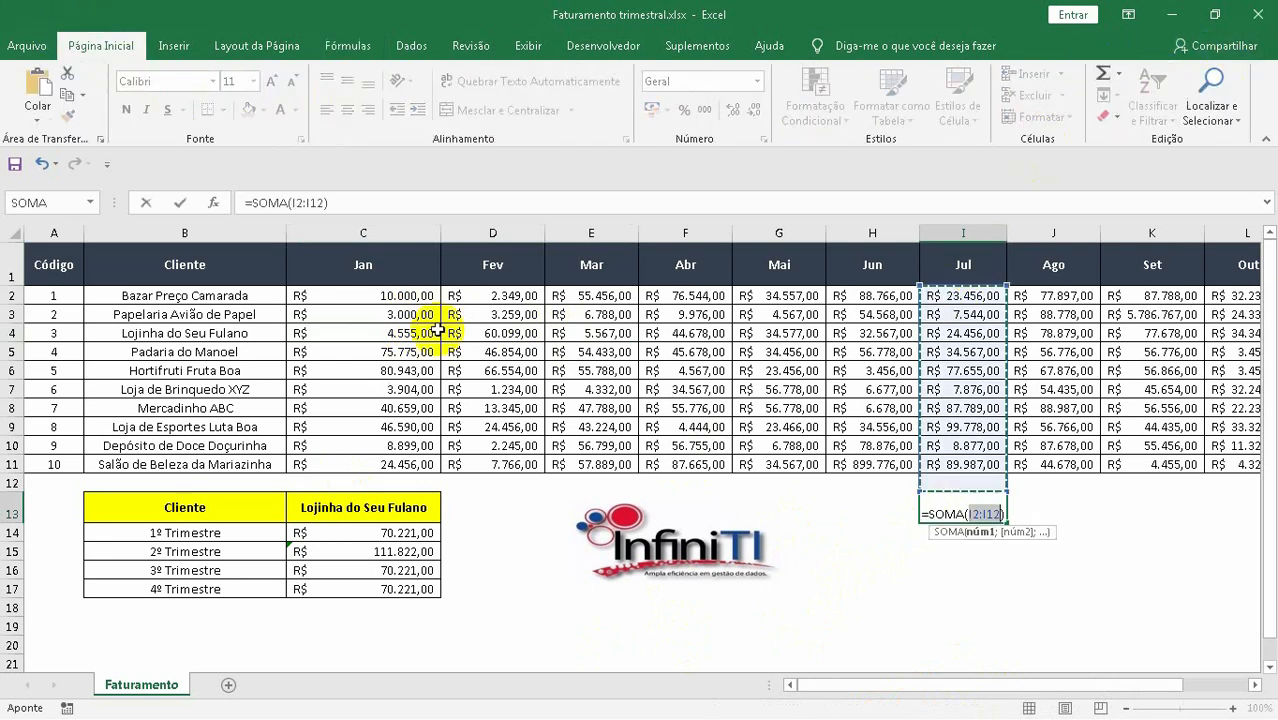
pyautogui.moveTo(350, 337); pyautogui.dragTo(565, 338)
pyautogui.press('Return')
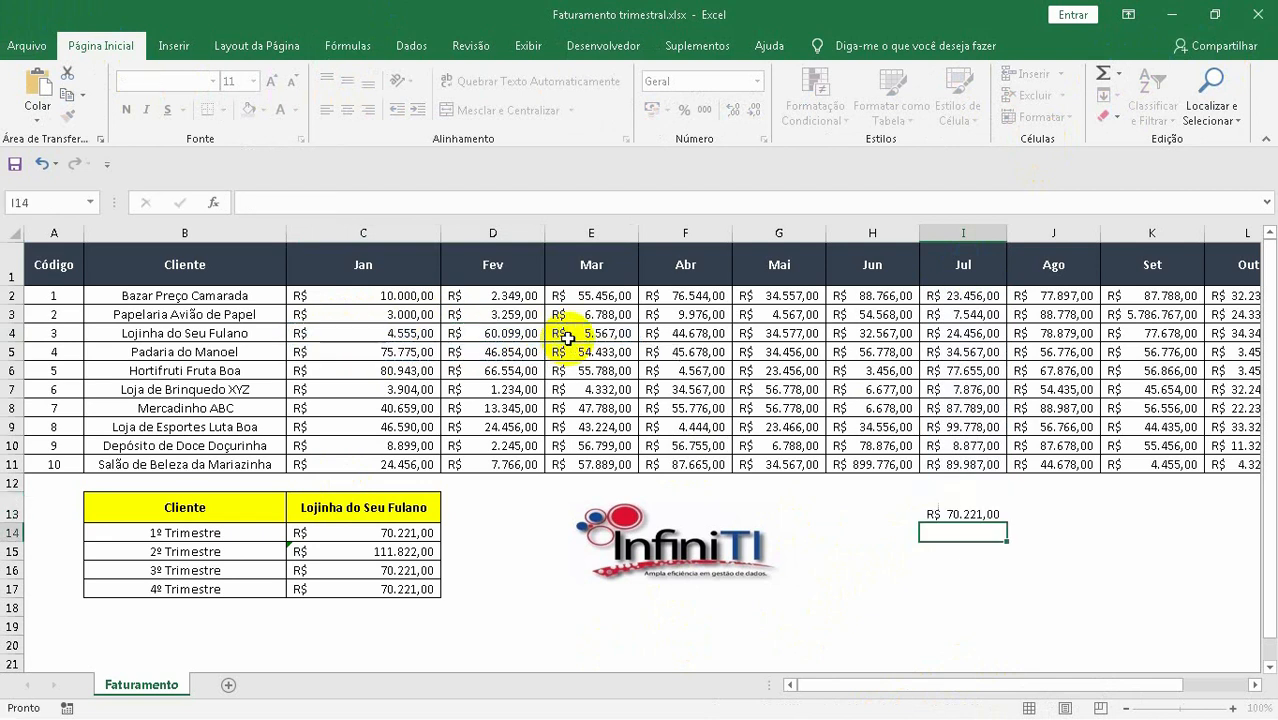
# Compare the check sum in I13 with the first-quarter result in C14, and delete the check sum
pyautogui.click(975, 516)
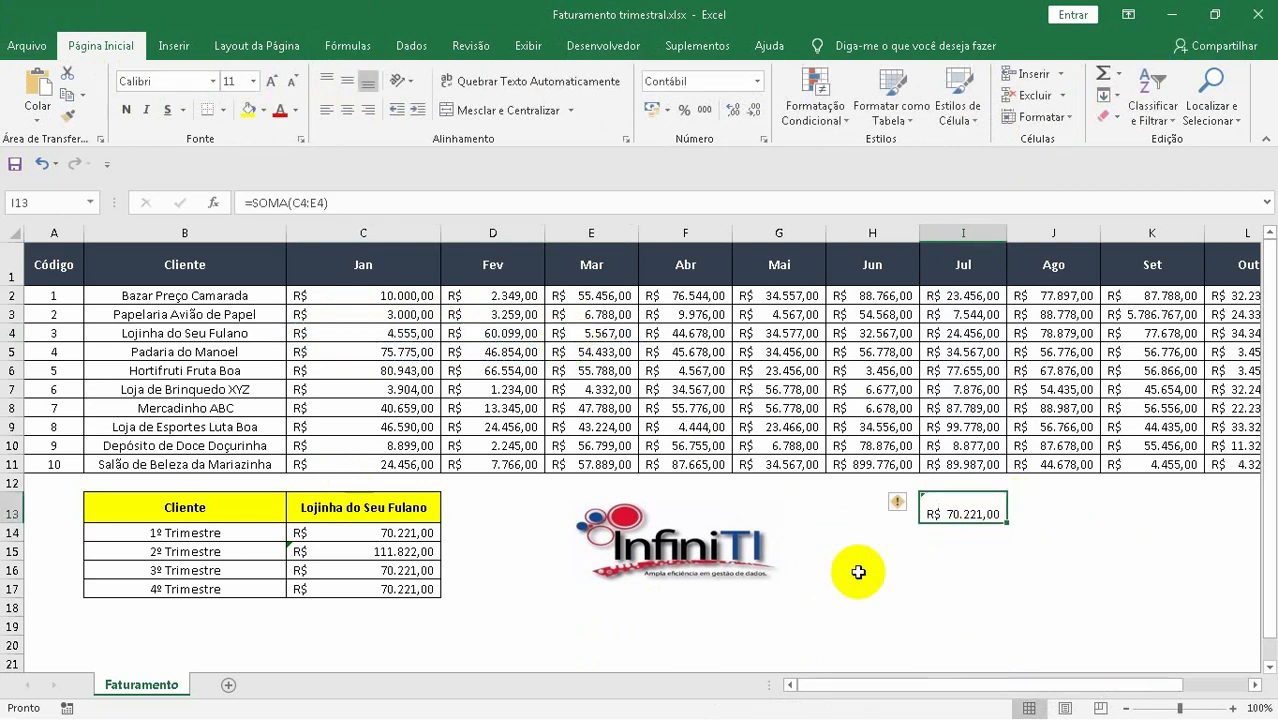
pyautogui.click(418, 534)
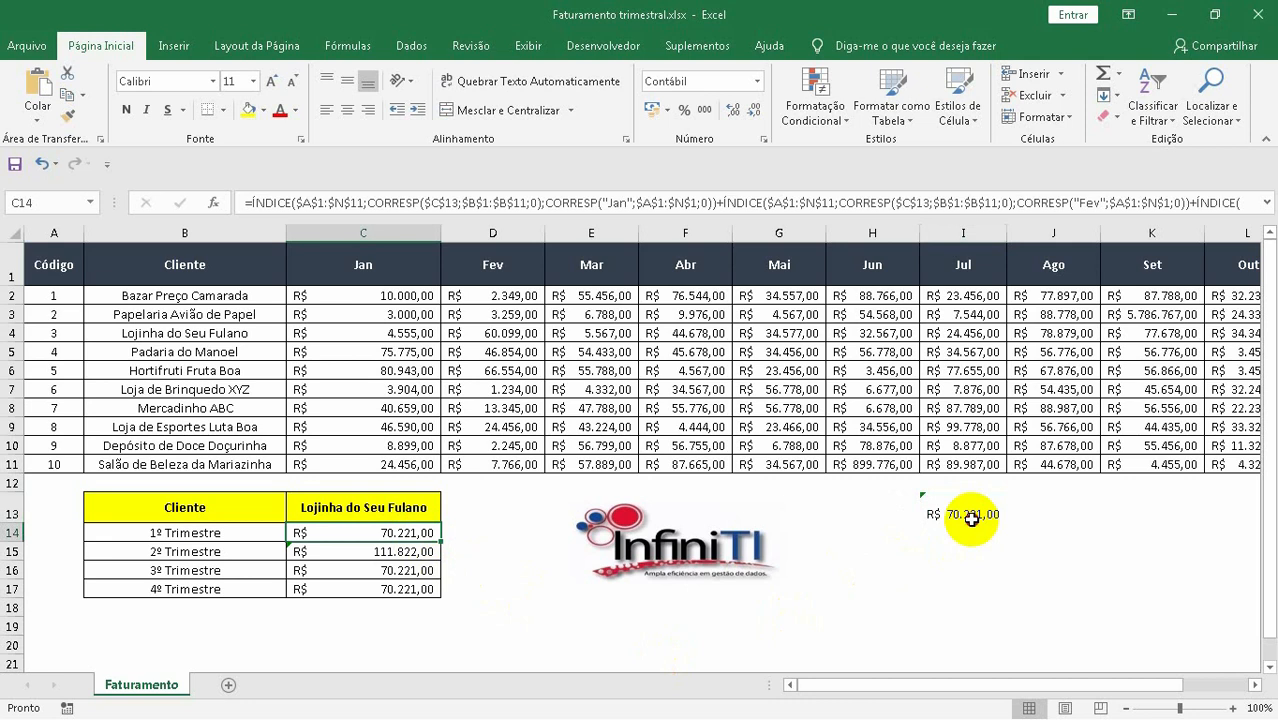
pyautogui.click(970, 516)
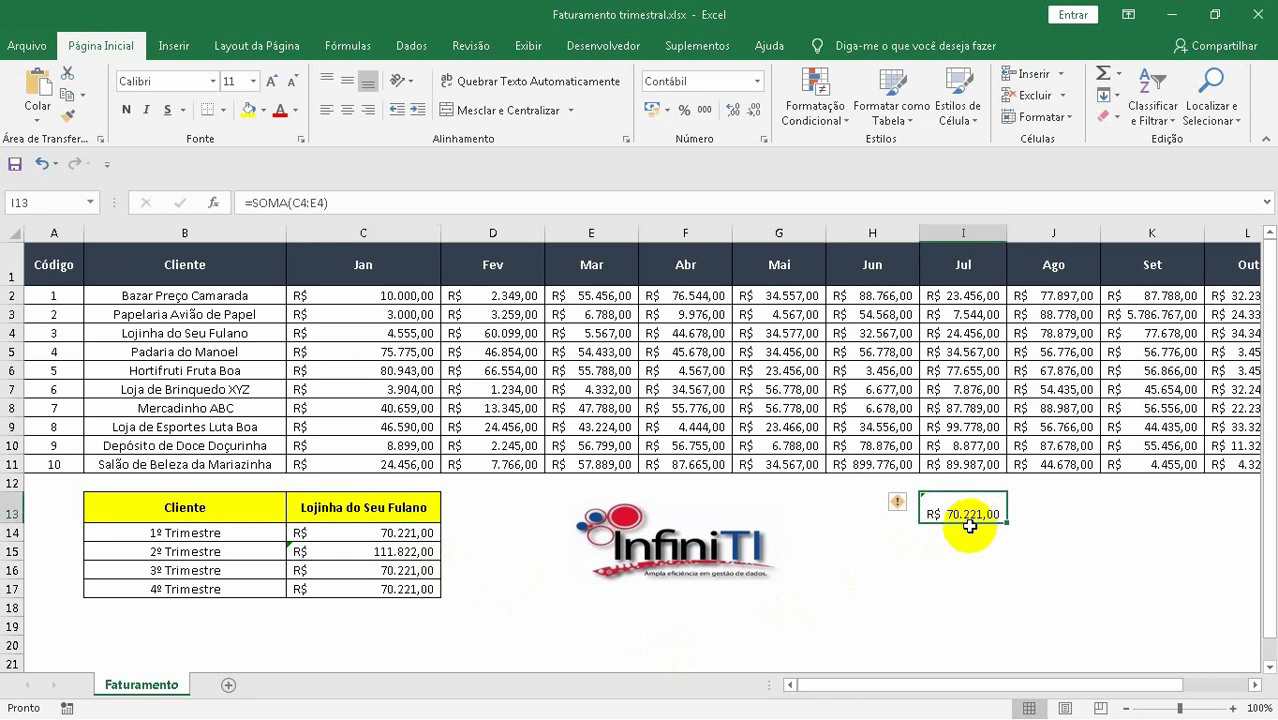
pyautogui.press('Delete')
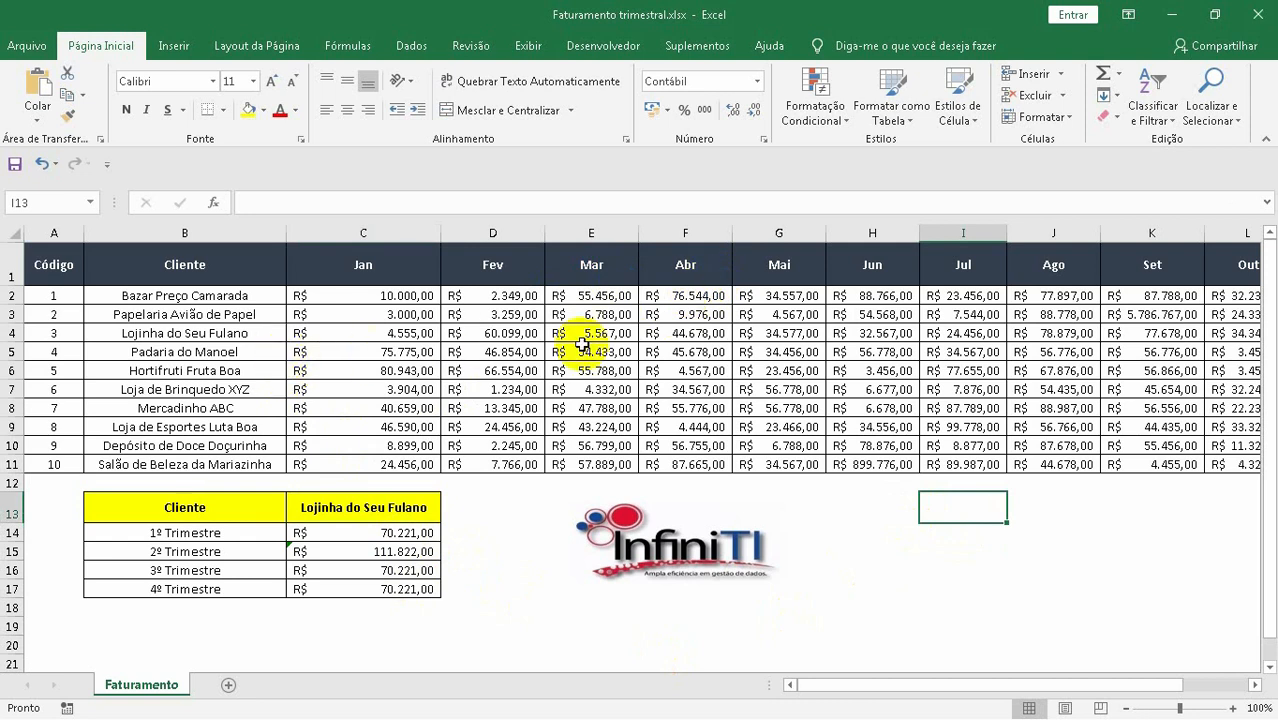
# Check the sum of Lojinha do Seu Fulano's April to June values (F4:H4) against the second-quarter result in C15
pyautogui.moveTo(683, 336); pyautogui.dragTo(910, 328)
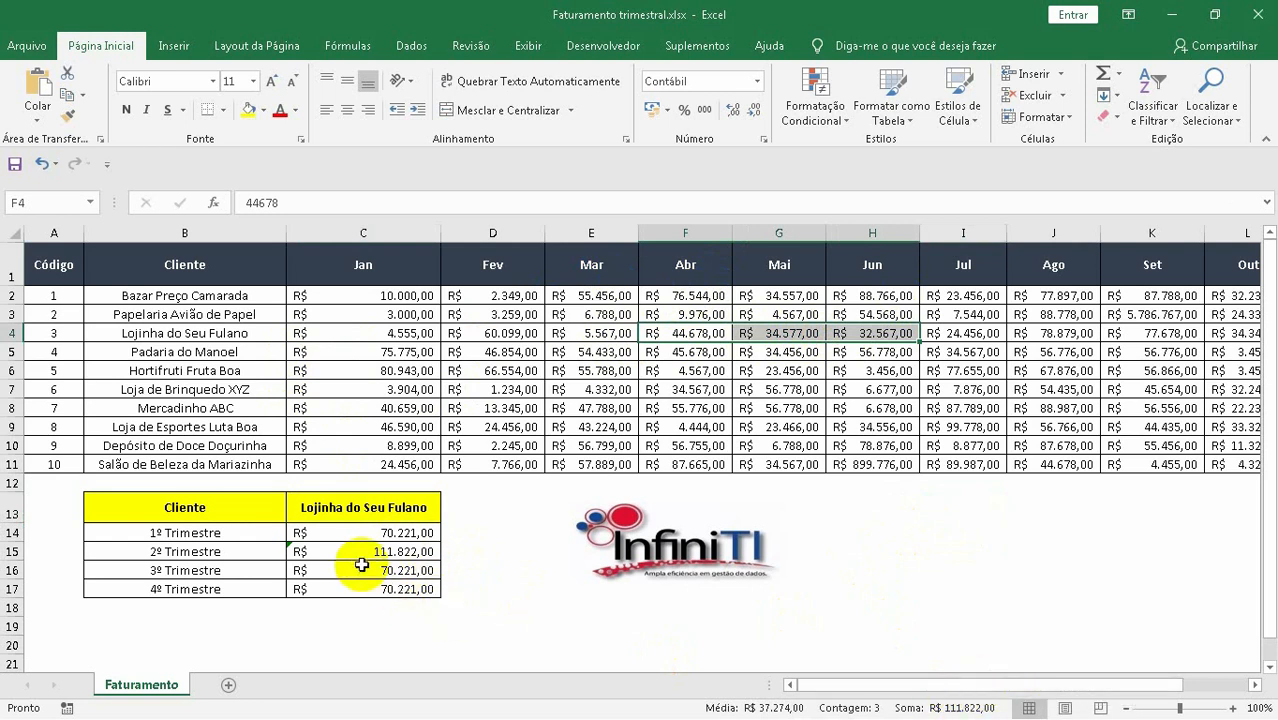
pyautogui.click(395, 553)
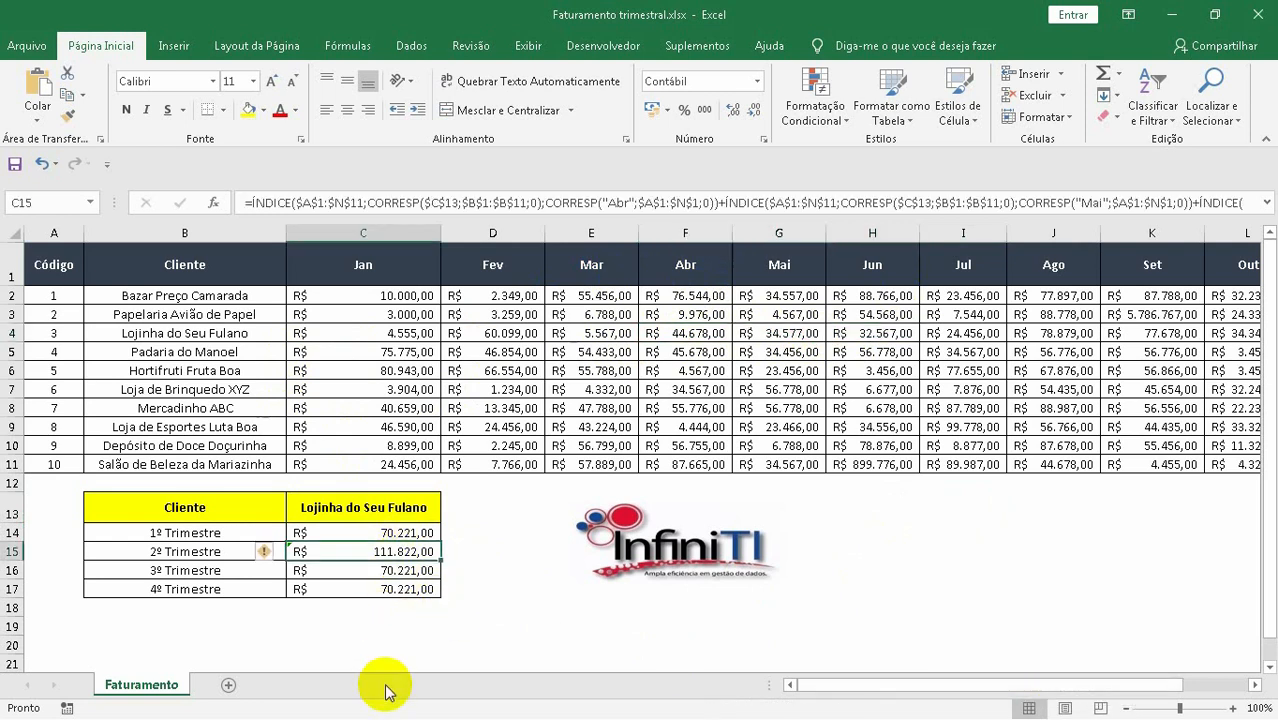
# Change the month in the first ÍNDICE term of the C16 formula to "Jul"
pyautogui.click(400, 572)
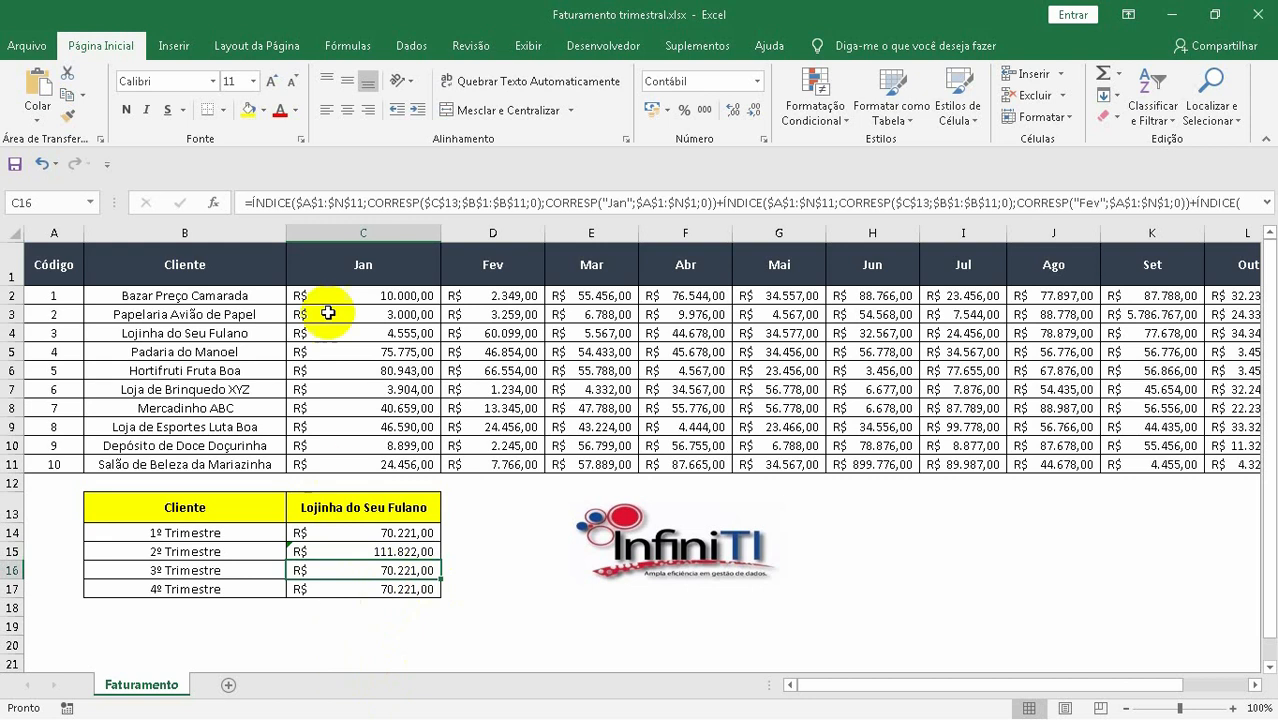
pyautogui.click(633, 201)
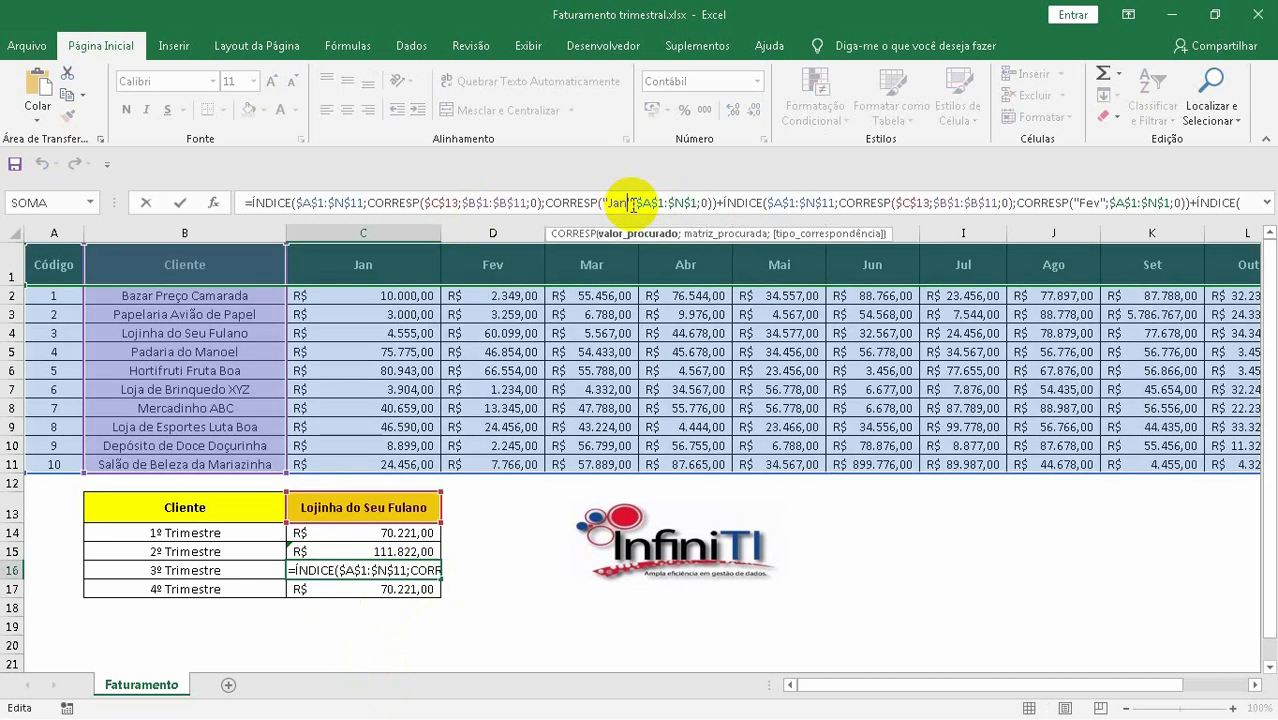
pyautogui.press('BackSpace')
pyautogui.press('BackSpace')
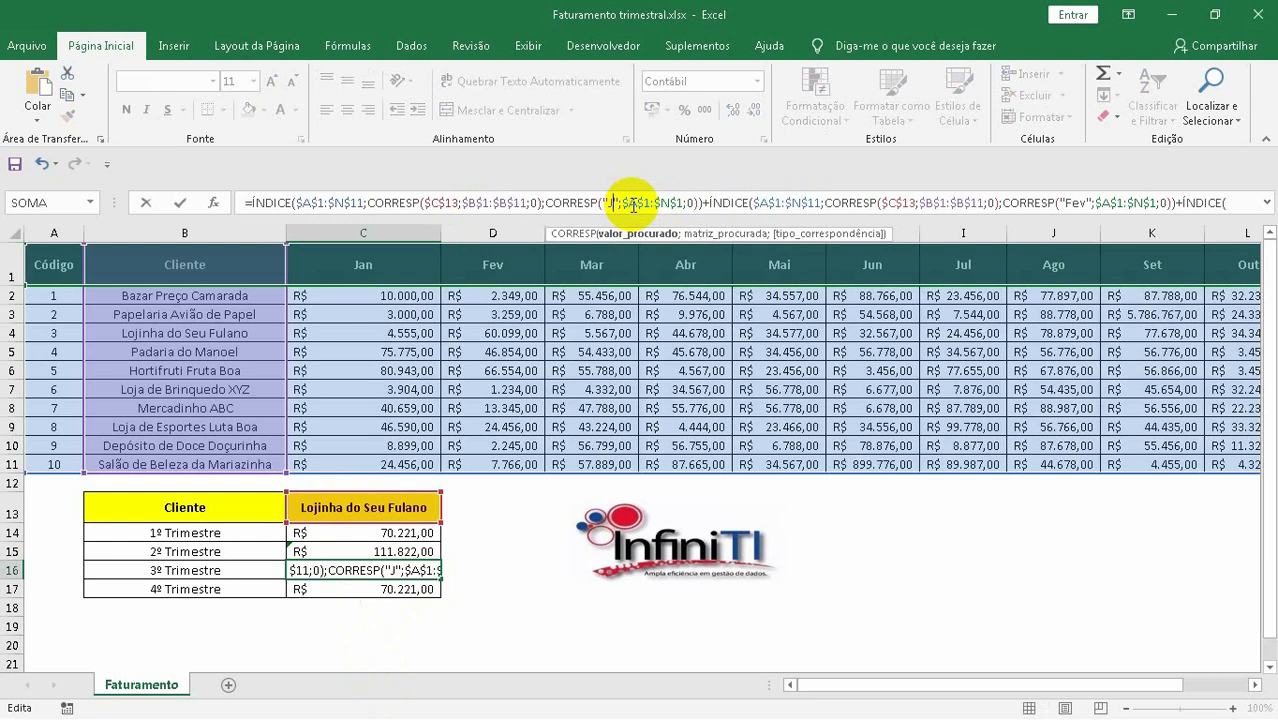
pyautogui.write('ul')
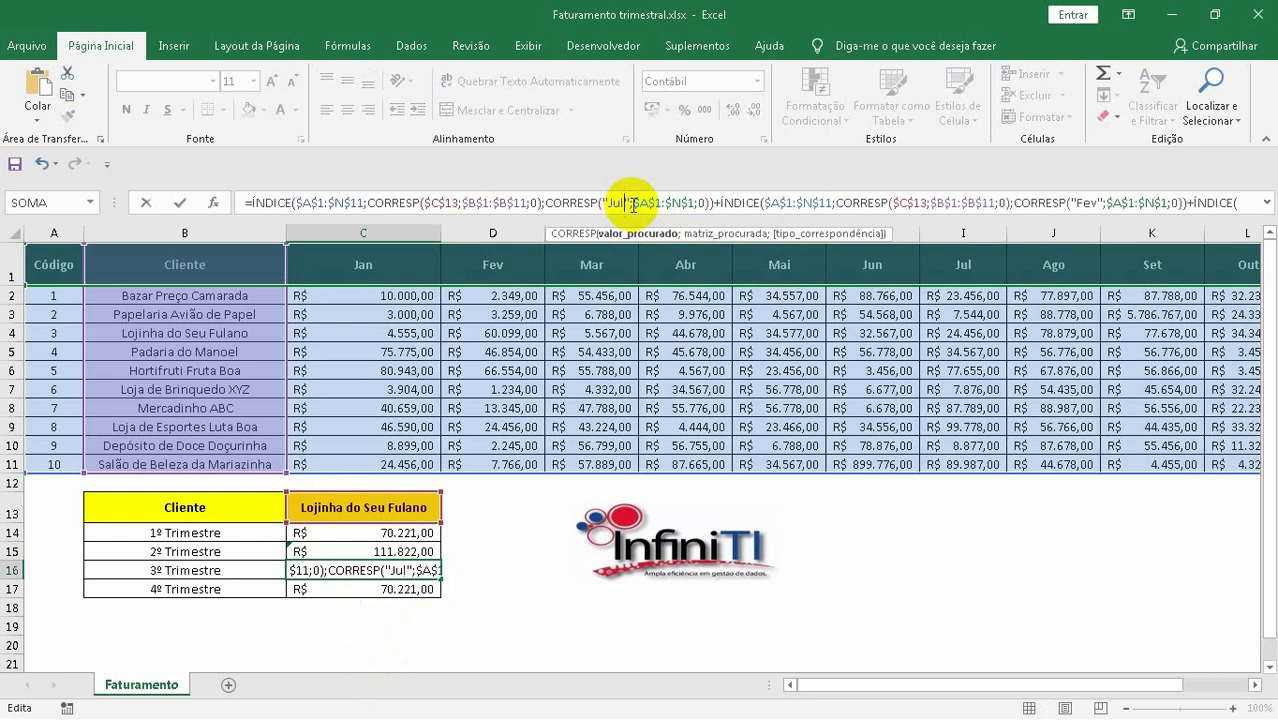
# Change the month in the second ÍNDICE term of the C16 formula to "Ago"
pyautogui.click(1098, 203)
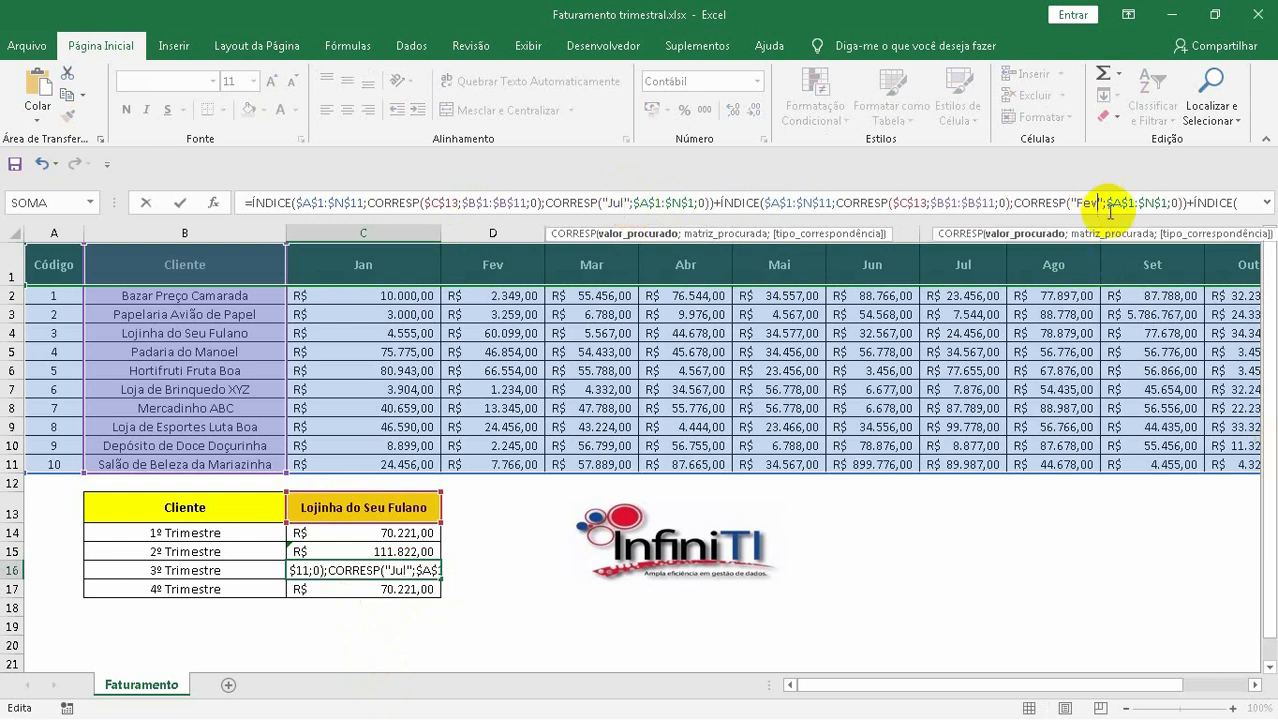
pyautogui.press('BackSpace')
pyautogui.press('BackSpace')
pyautogui.press('BackSpace')
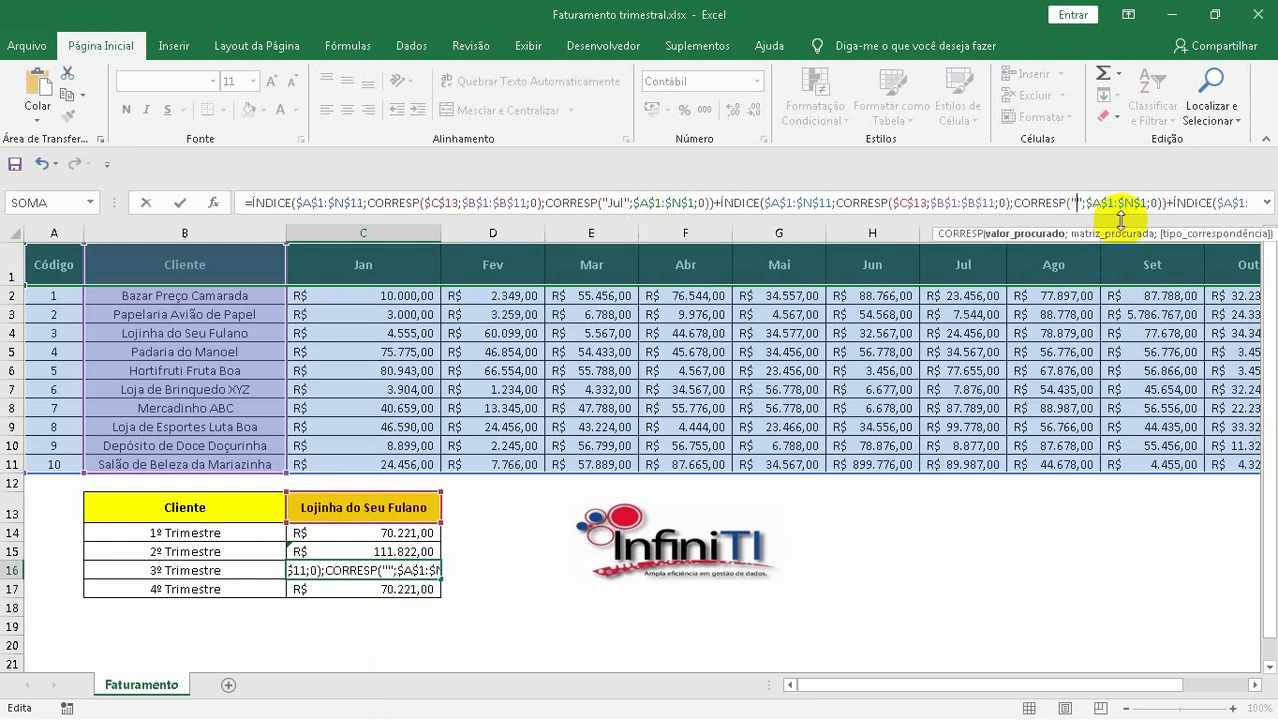
pyautogui.write('Ago')
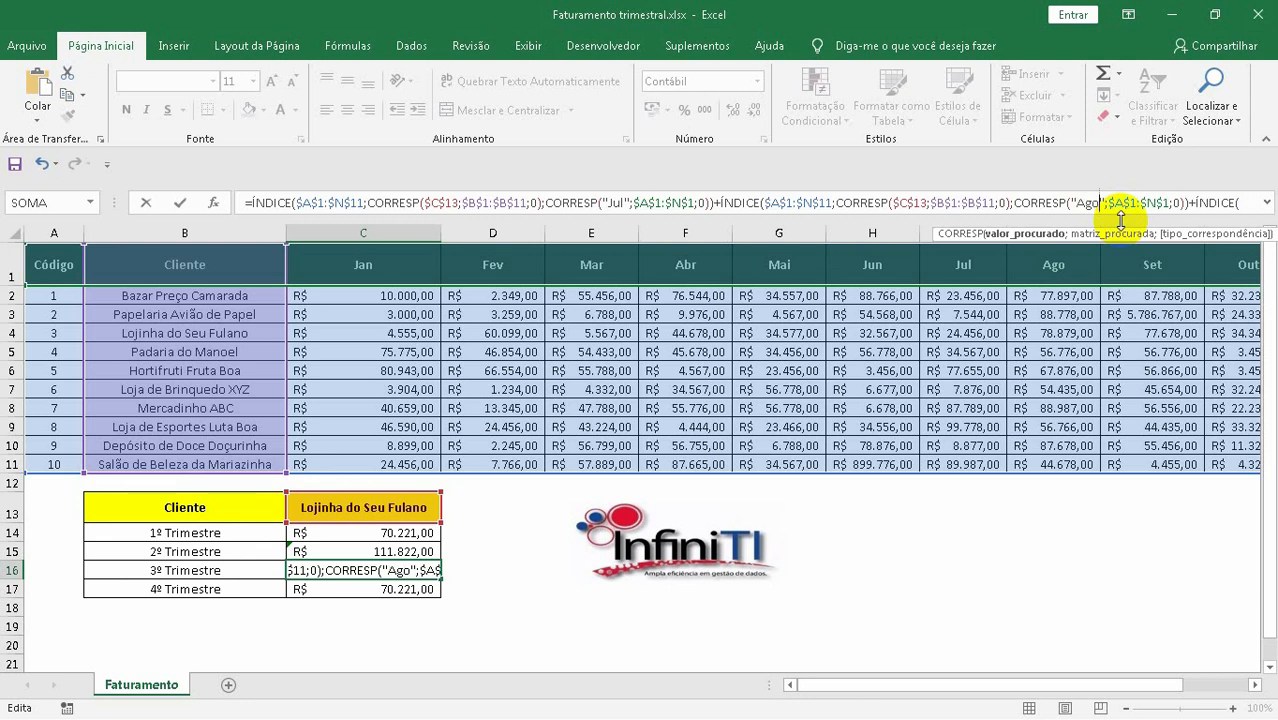
# Change the month in the third ÍNDICE term of the C16 formula to "Set" and commit the formula
pyautogui.moveTo(998, 683); pyautogui.dragTo(1127, 685)
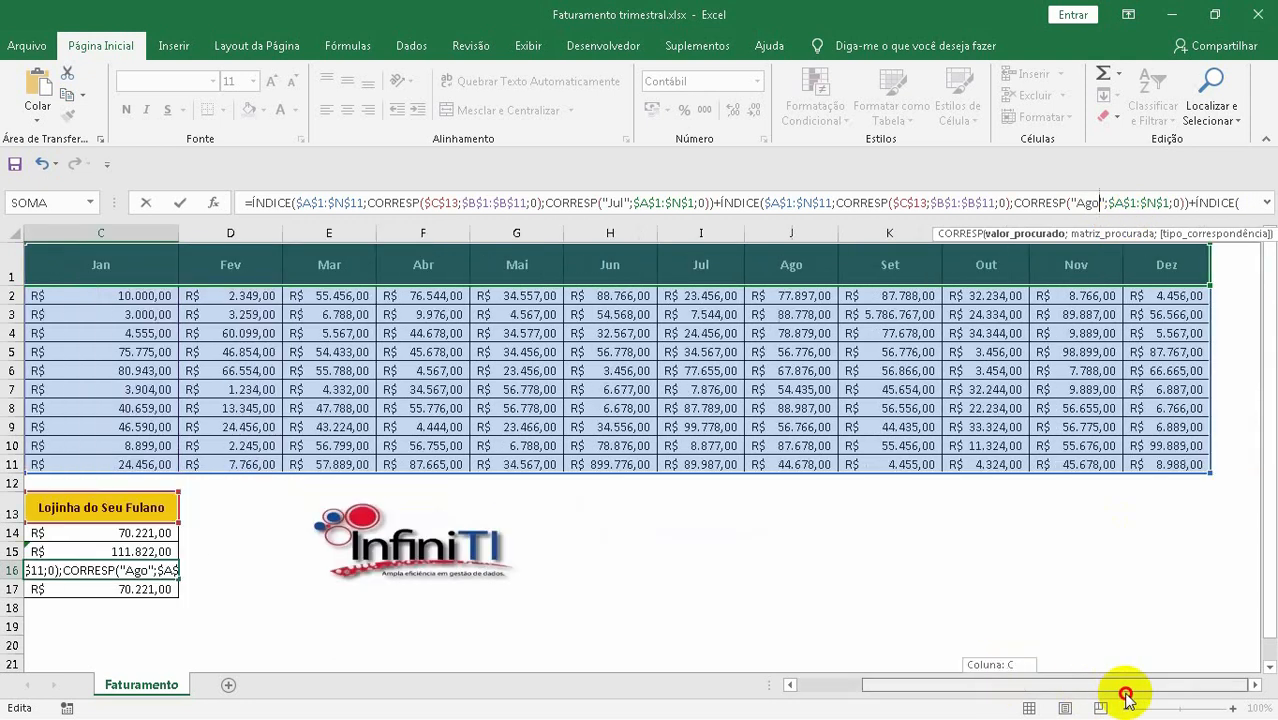
pyautogui.click(1243, 201)
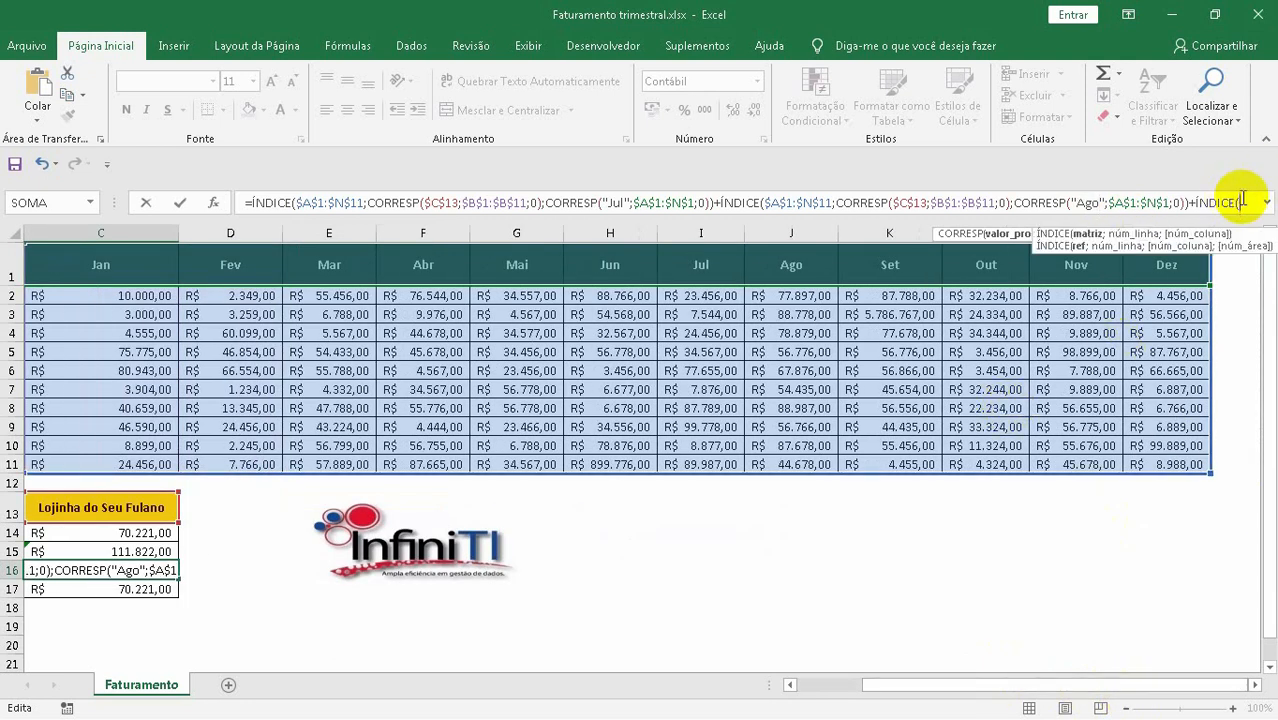
pyautogui.press('Right')
pyautogui.press('Right')
pyautogui.press('Right')
pyautogui.press('Right')
pyautogui.press('Right')
pyautogui.press('Right')
pyautogui.press('Right')
pyautogui.press('Right')
pyautogui.press('Right')
pyautogui.press('Right')
pyautogui.press('Right')
pyautogui.press('Right')
pyautogui.press('Right')
pyautogui.press('Right')
pyautogui.press('Right')
pyautogui.press('Right')
pyautogui.press('Right')
pyautogui.press('Right')
pyautogui.press('Right')
pyautogui.press('Right')
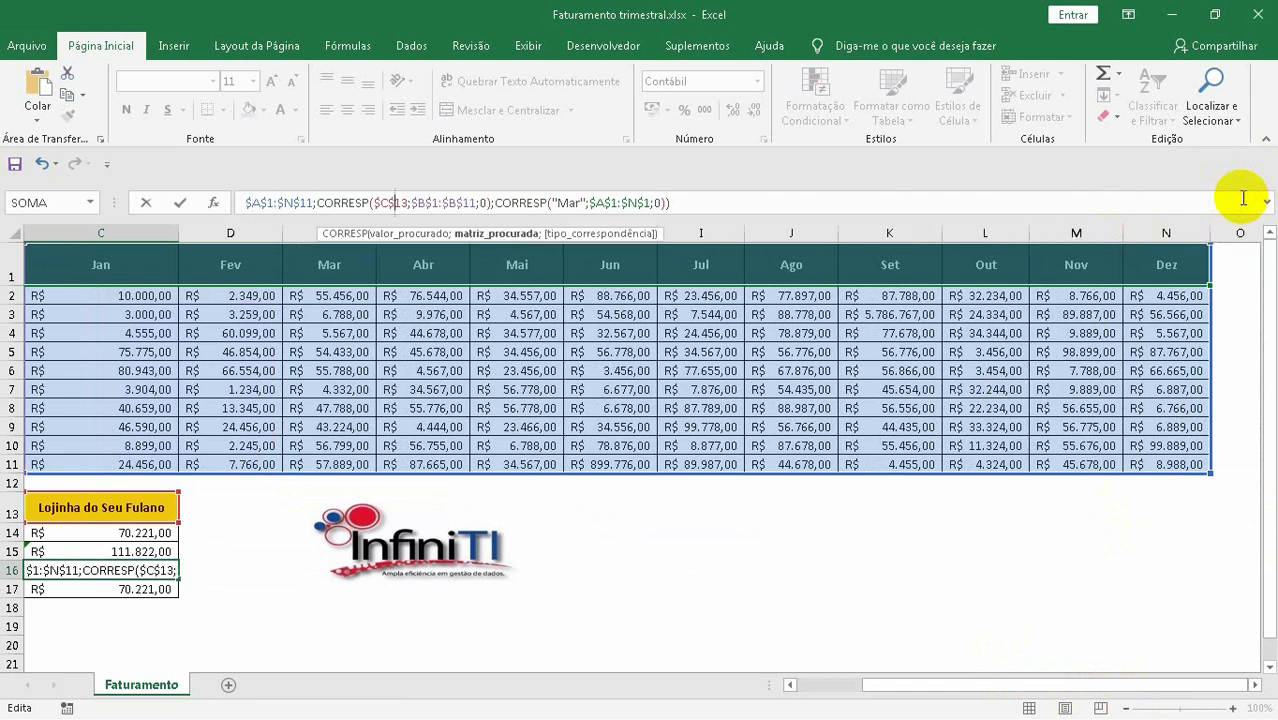
pyautogui.press('Right')
pyautogui.press('Right')
pyautogui.press('Right')
pyautogui.press('Right')
pyautogui.press('Right')
pyautogui.press('Right')
pyautogui.press('Right')
pyautogui.press('Right')
pyautogui.press('Right')
pyautogui.press('Right')
pyautogui.press('Right')
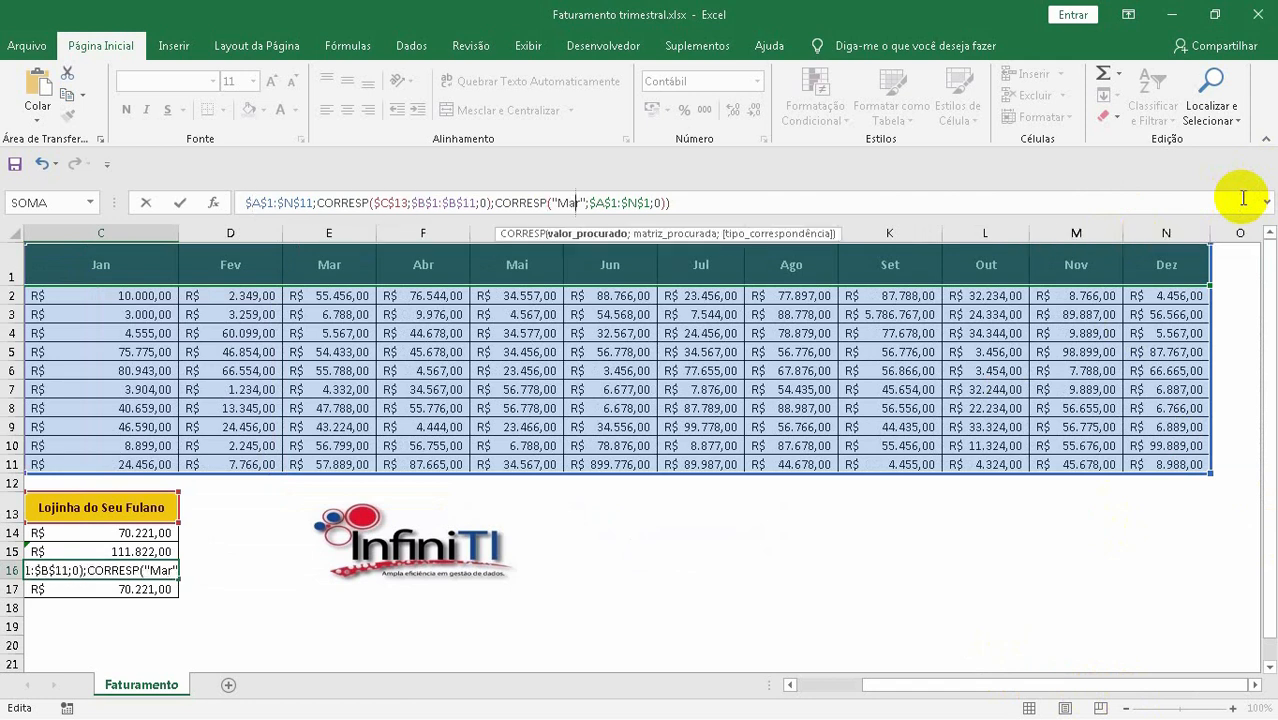
pyautogui.press('BackSpace')
pyautogui.press('BackSpace')
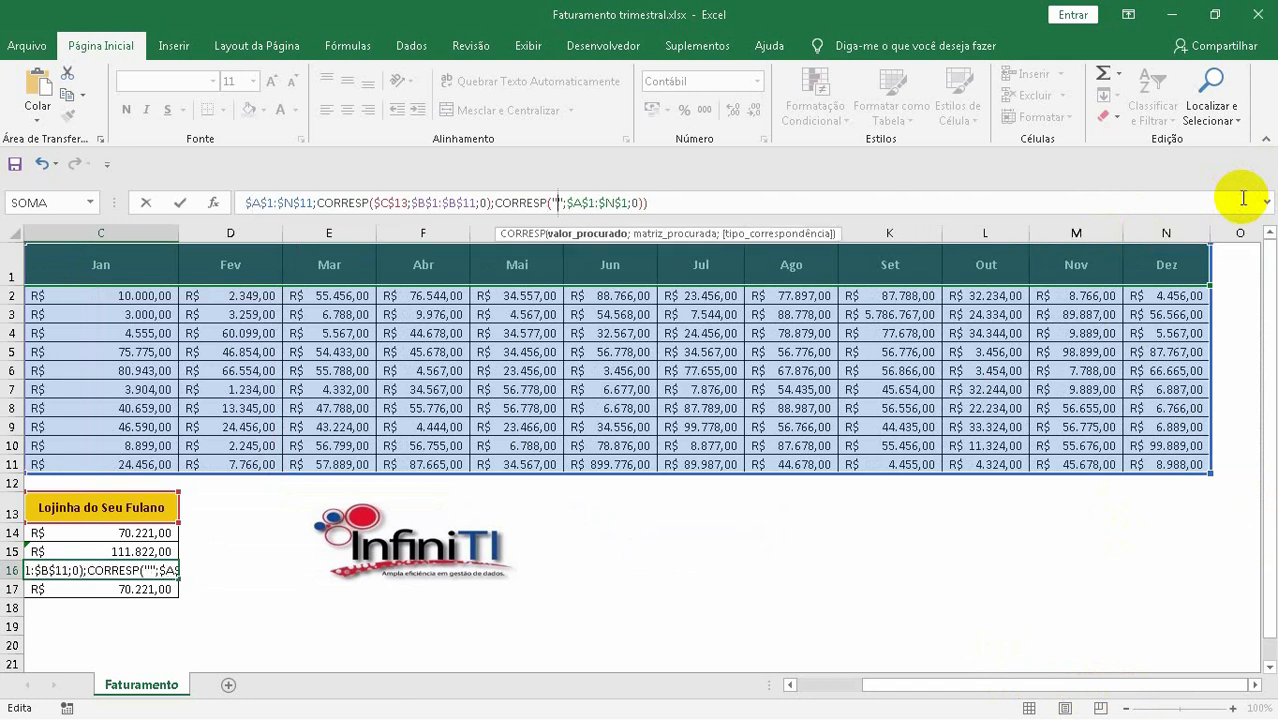
pyautogui.write('Se')
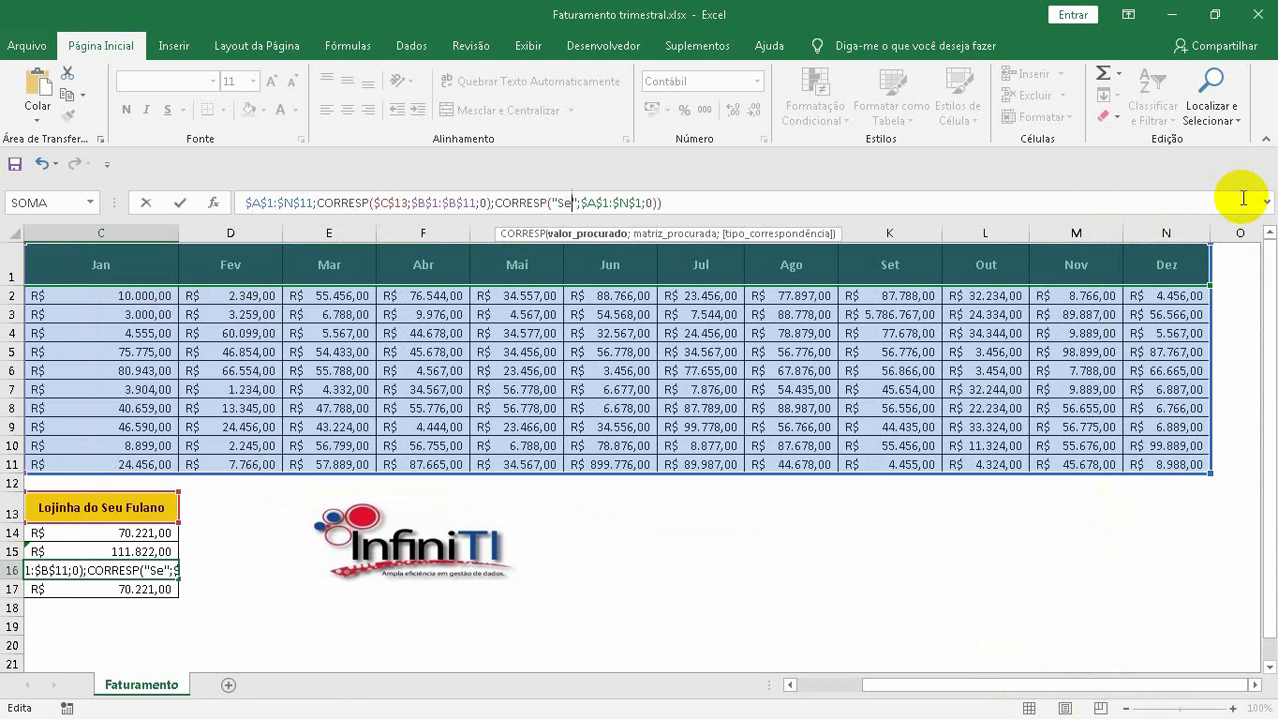
pyautogui.write('t')
pyautogui.press('Return')
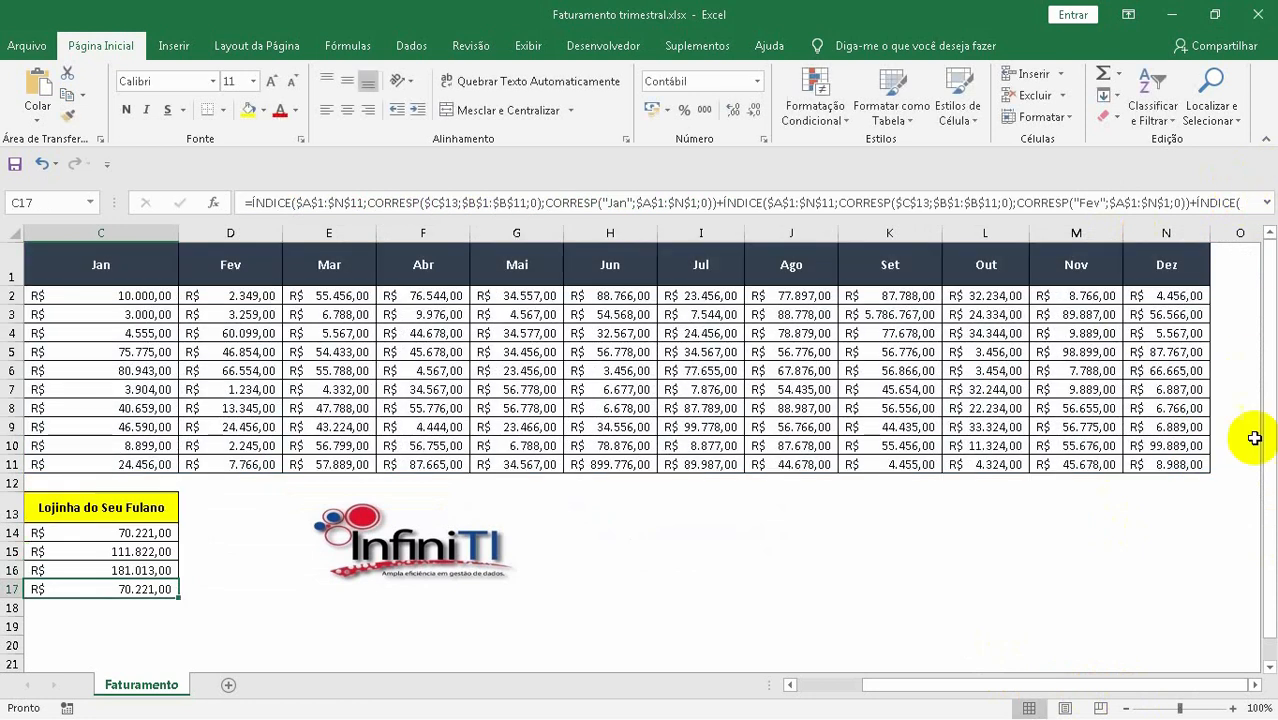
# Change the month in the first ÍNDICE term of the C17 formula to "Out"
pyautogui.moveTo(905, 685); pyautogui.dragTo(845, 686)
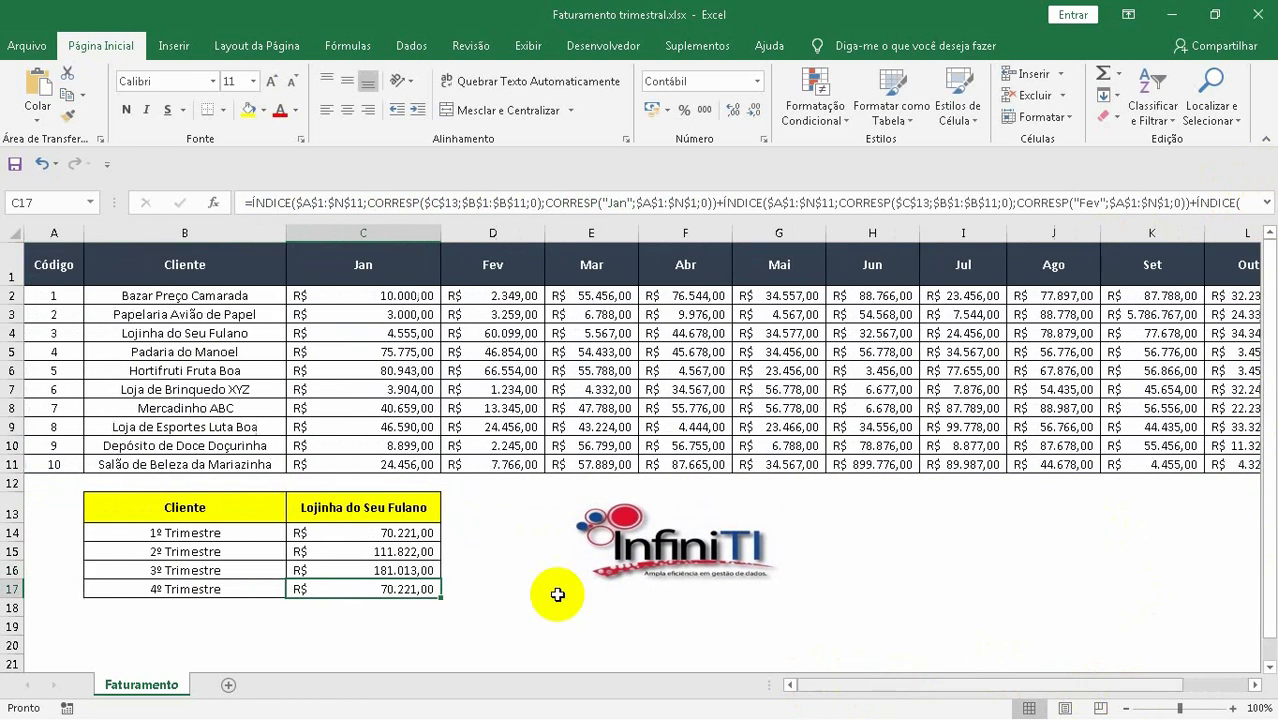
pyautogui.click(627, 203)
pyautogui.press('BackSpace')
pyautogui.press('BackSpace')
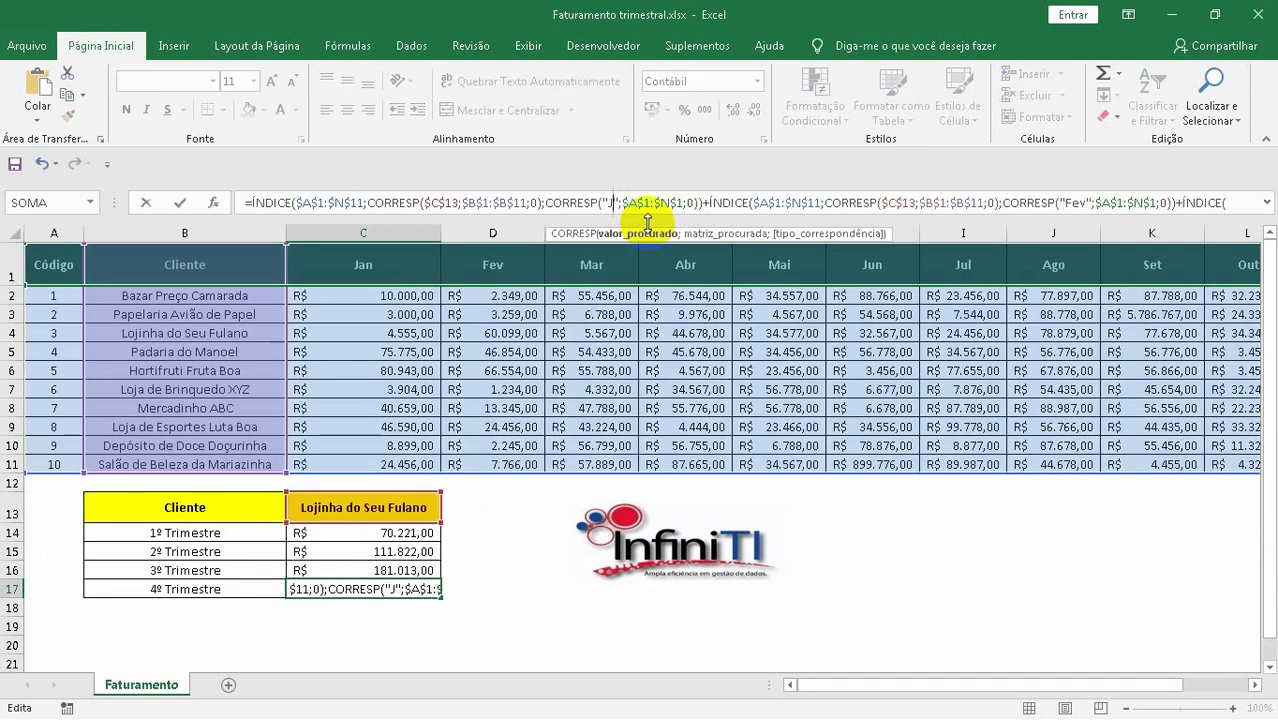
pyautogui.press('BackSpace')
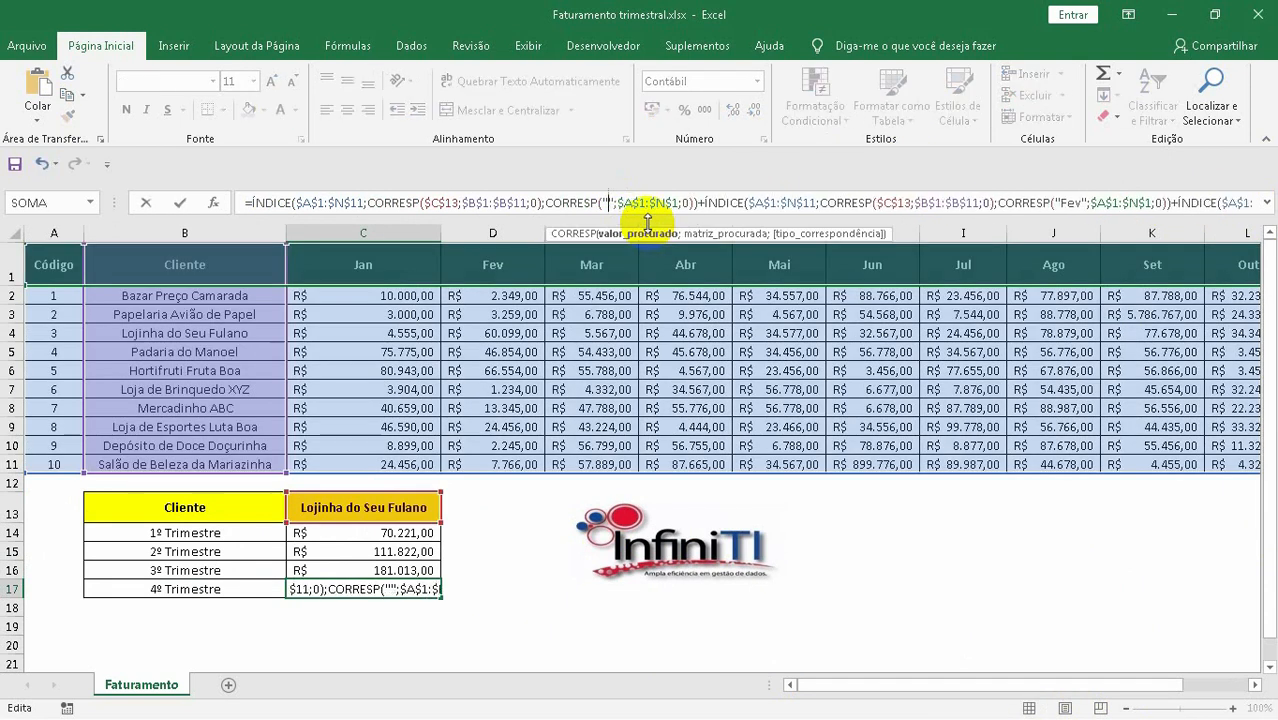
pyautogui.write('Ou')
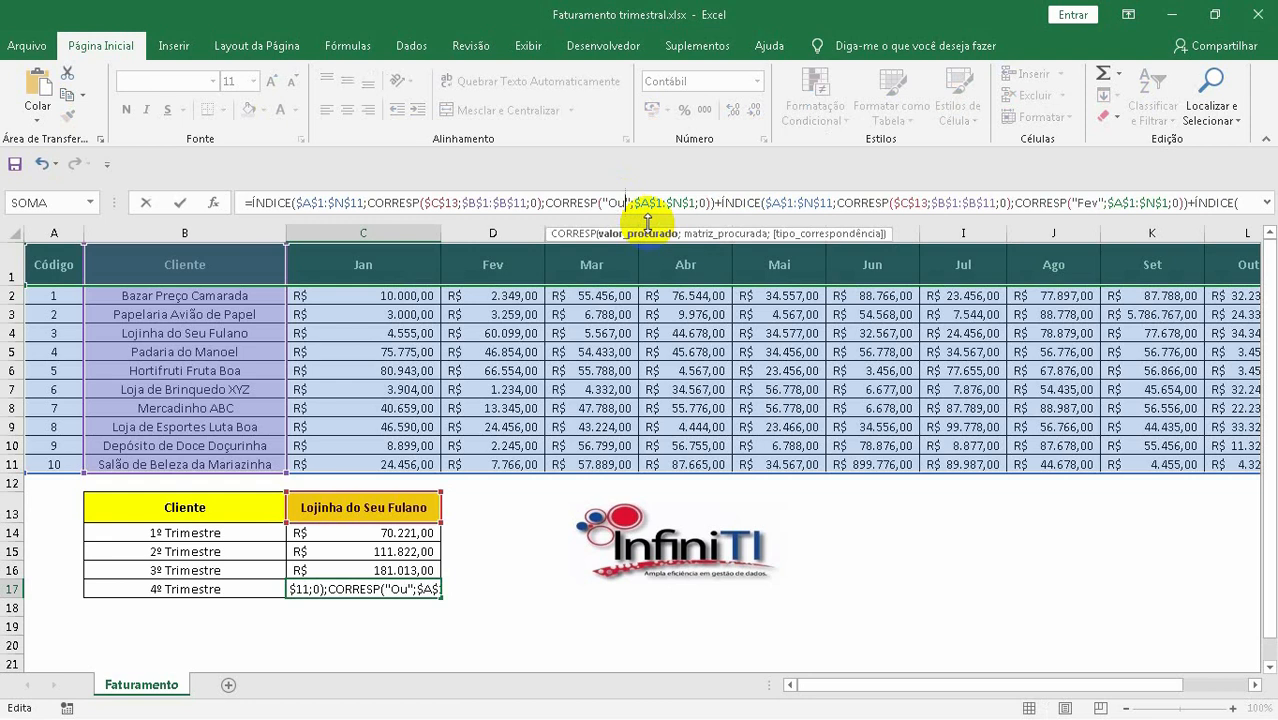
pyautogui.write('t')
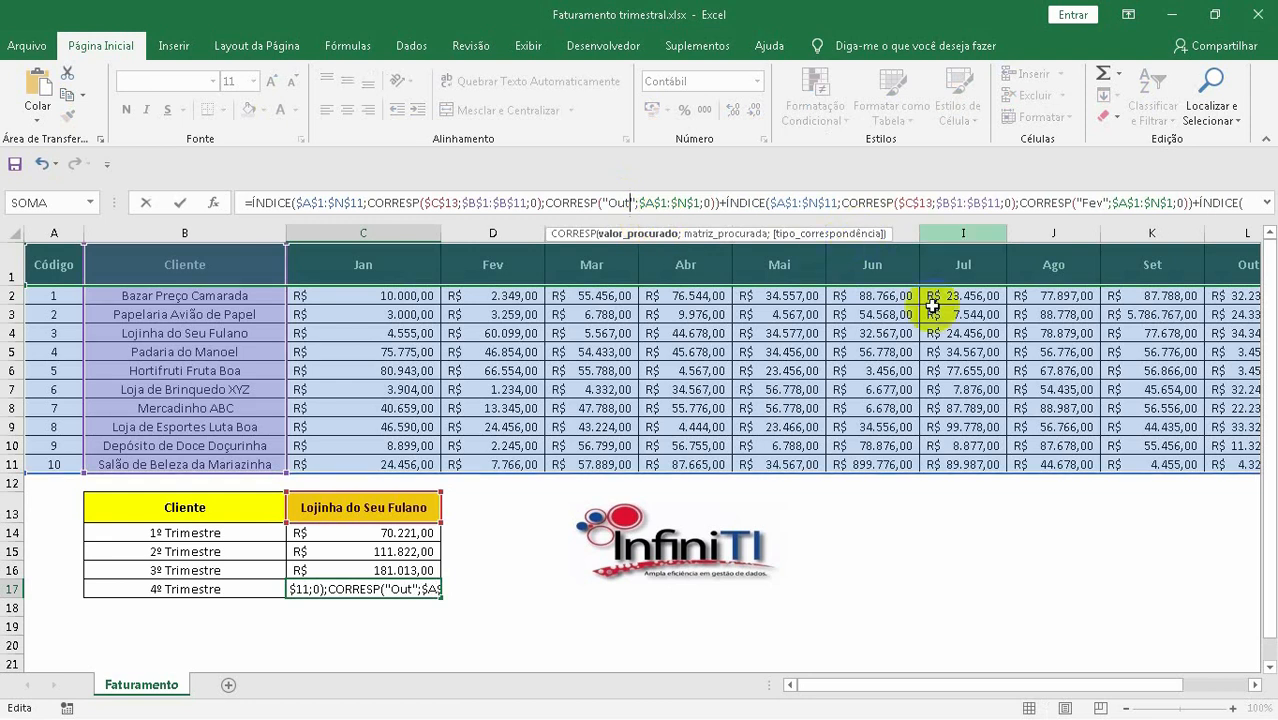
# Change the month in the second ÍNDICE term of the C17 formula to "Nov"
pyautogui.click(1103, 206)
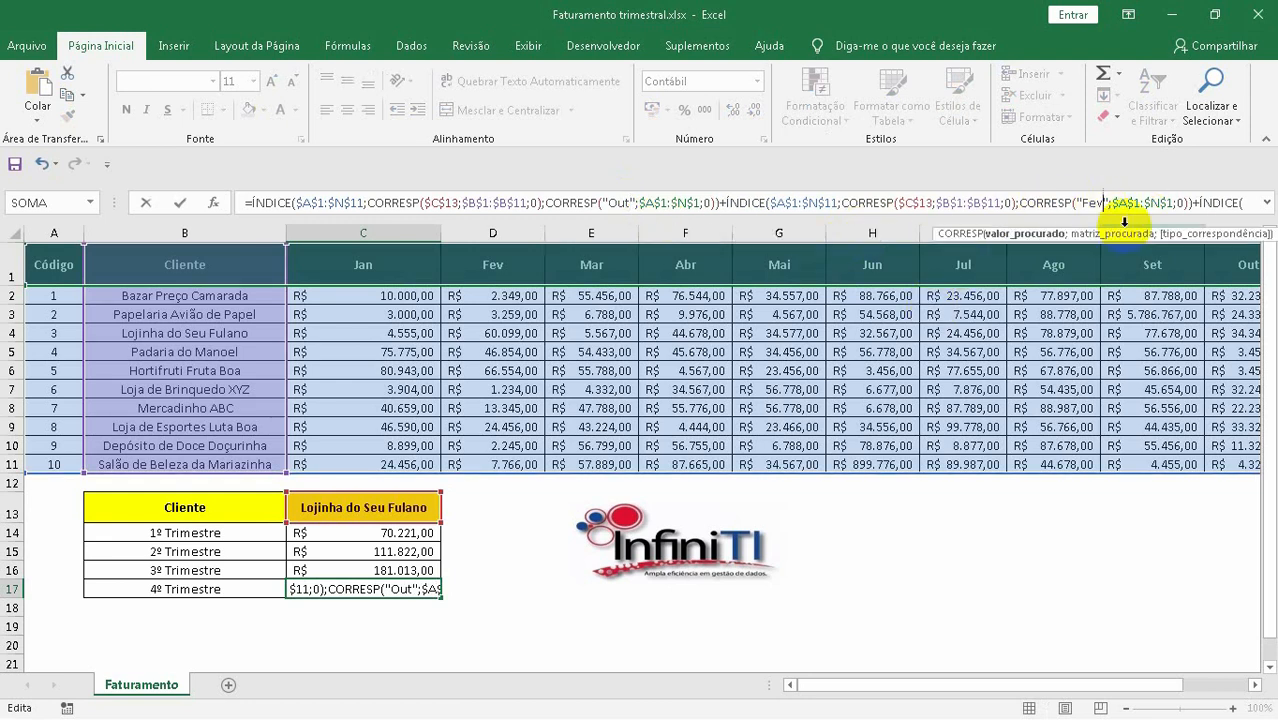
pyautogui.press('BackSpace')
pyautogui.press('BackSpace')
pyautogui.press('BackSpace')
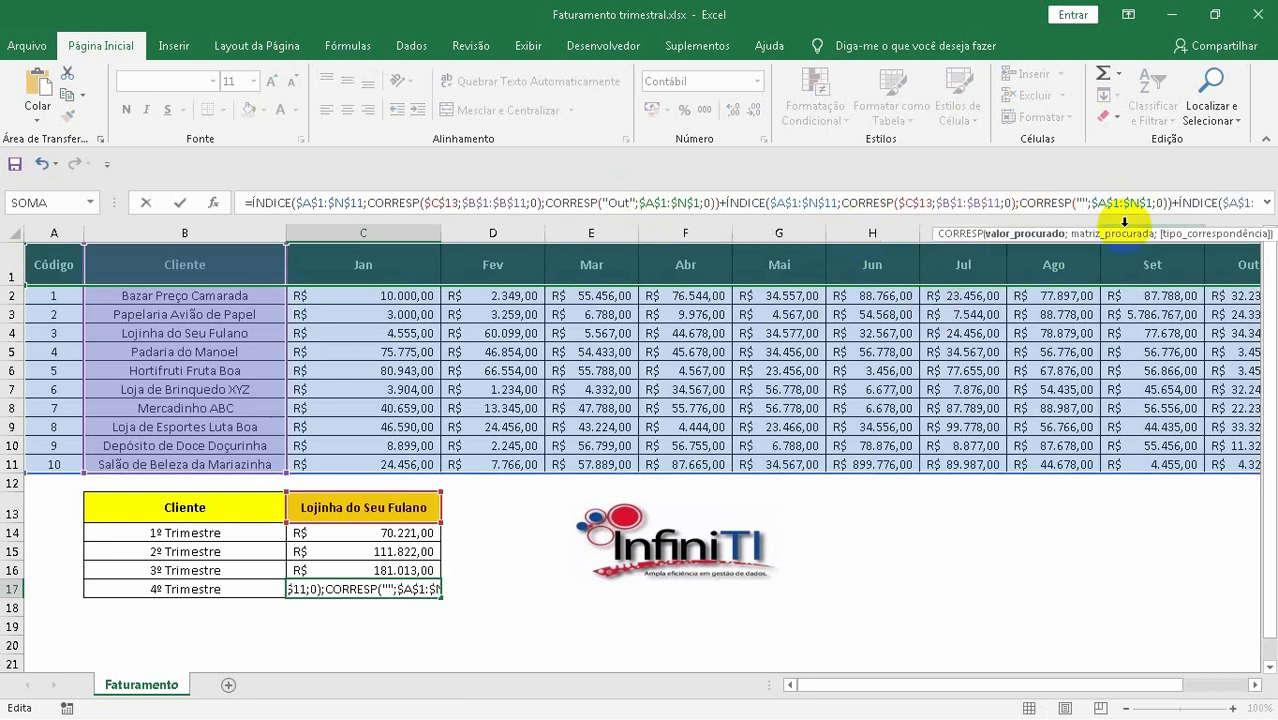
pyautogui.write('Nov')
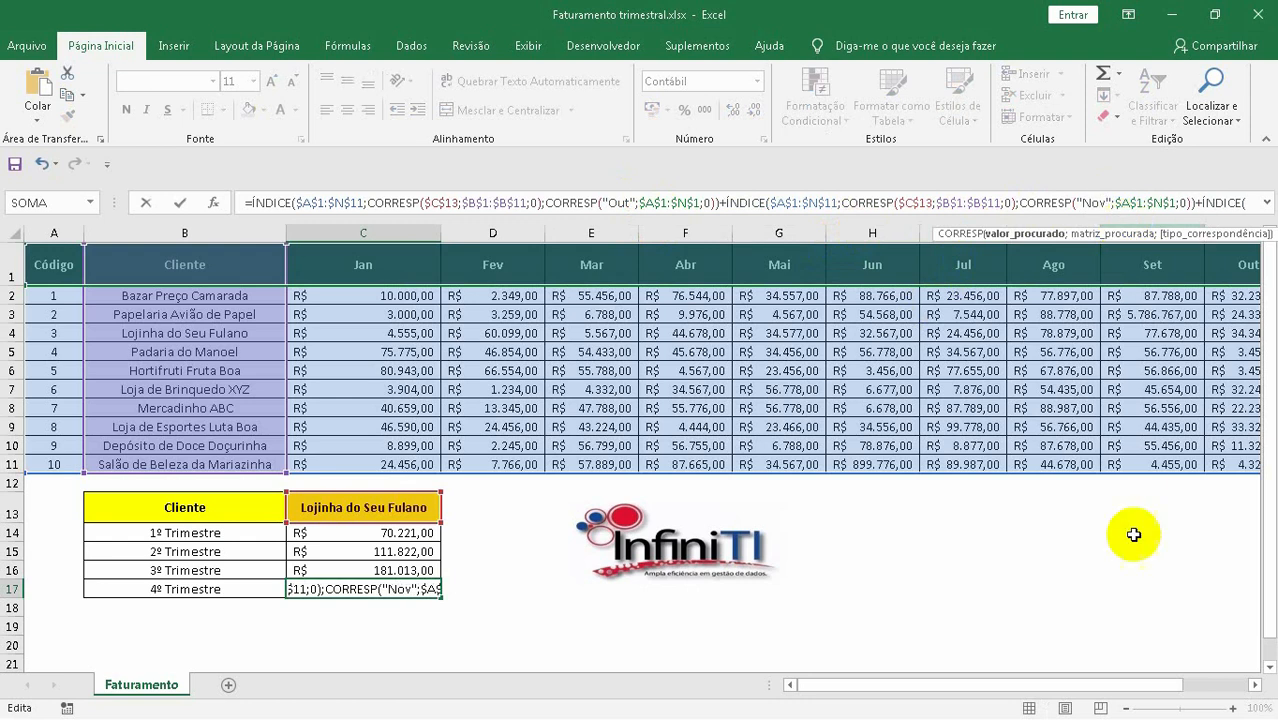
# Change the month in the third ÍNDICE term of the C17 formula to "Dez" and commit the formula
pyautogui.moveTo(1052, 688); pyautogui.dragTo(1184, 678)
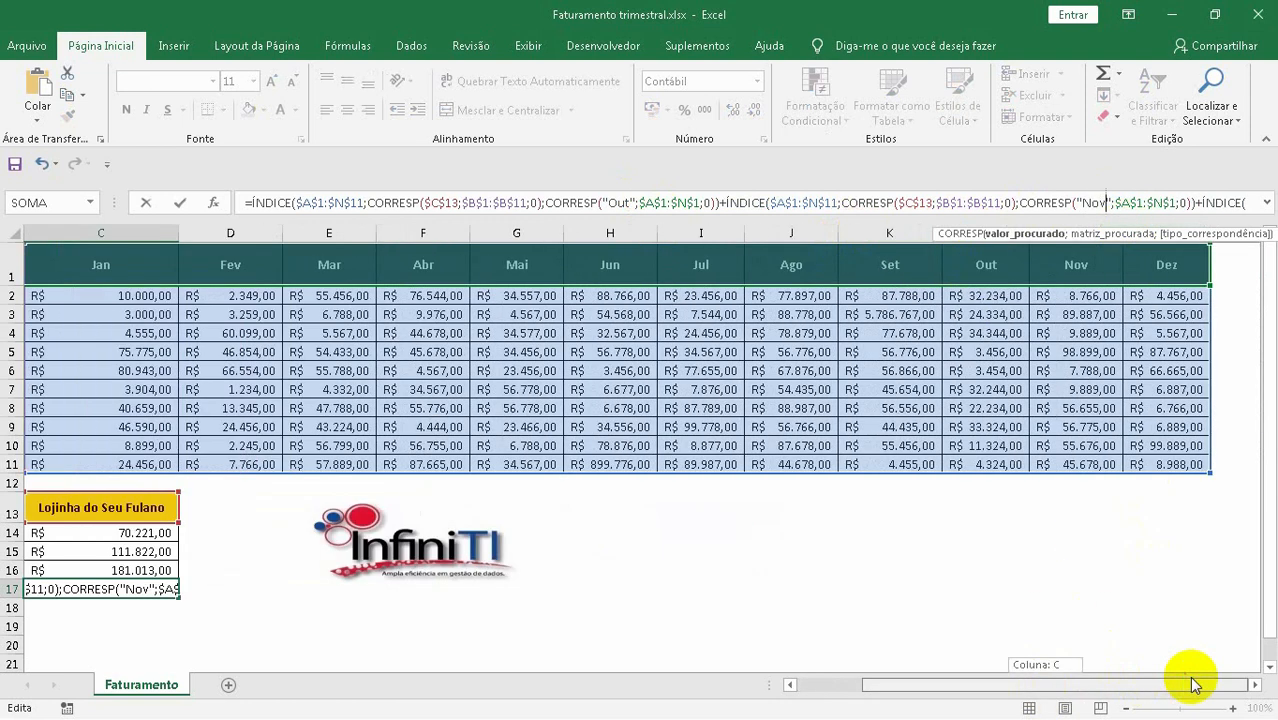
pyautogui.click(1207, 202)
pyautogui.write('$A$1:$N$11;CORRESP($C$13;$B$1:$B$11;0);CORRESP("Mar";$A$1:$N$1;0))')
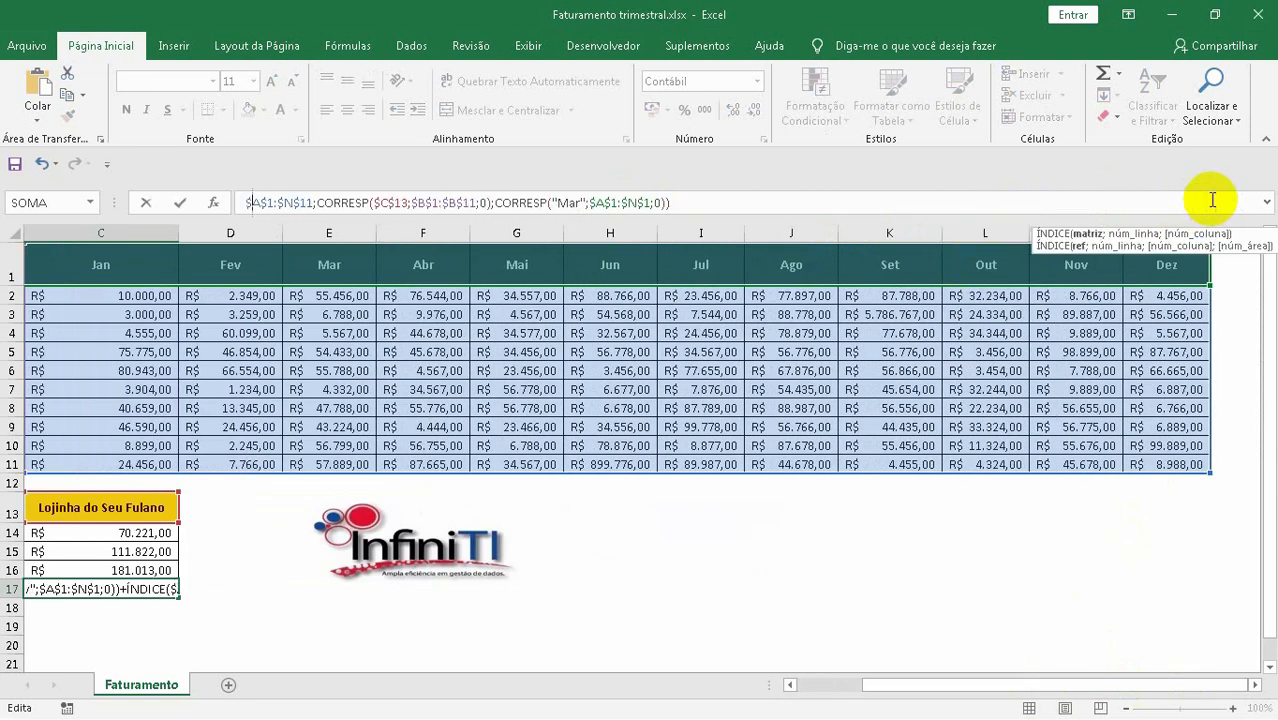
pyautogui.press('Left')
pyautogui.press('Left')
pyautogui.press('Left')
pyautogui.press('Left')
pyautogui.press('Left')
pyautogui.press('Left')
pyautogui.press('Left')
pyautogui.press('Left')
pyautogui.press('Left')
pyautogui.press('Left')
pyautogui.press('Left')
pyautogui.press('Left')
pyautogui.press('Left')
pyautogui.press('Left')
pyautogui.press('Left')
pyautogui.press('Left')
pyautogui.press('Left')
pyautogui.press('Left')
pyautogui.press('Left')
pyautogui.press('Left')
pyautogui.press('Right')
pyautogui.press('Right')
pyautogui.press('Right')
pyautogui.press('Right')
pyautogui.press('Right')
pyautogui.press('Right')
pyautogui.press('Right')
pyautogui.press('Right')
pyautogui.press('Right')
pyautogui.press('Right')
pyautogui.press('Right')
pyautogui.press('Right')
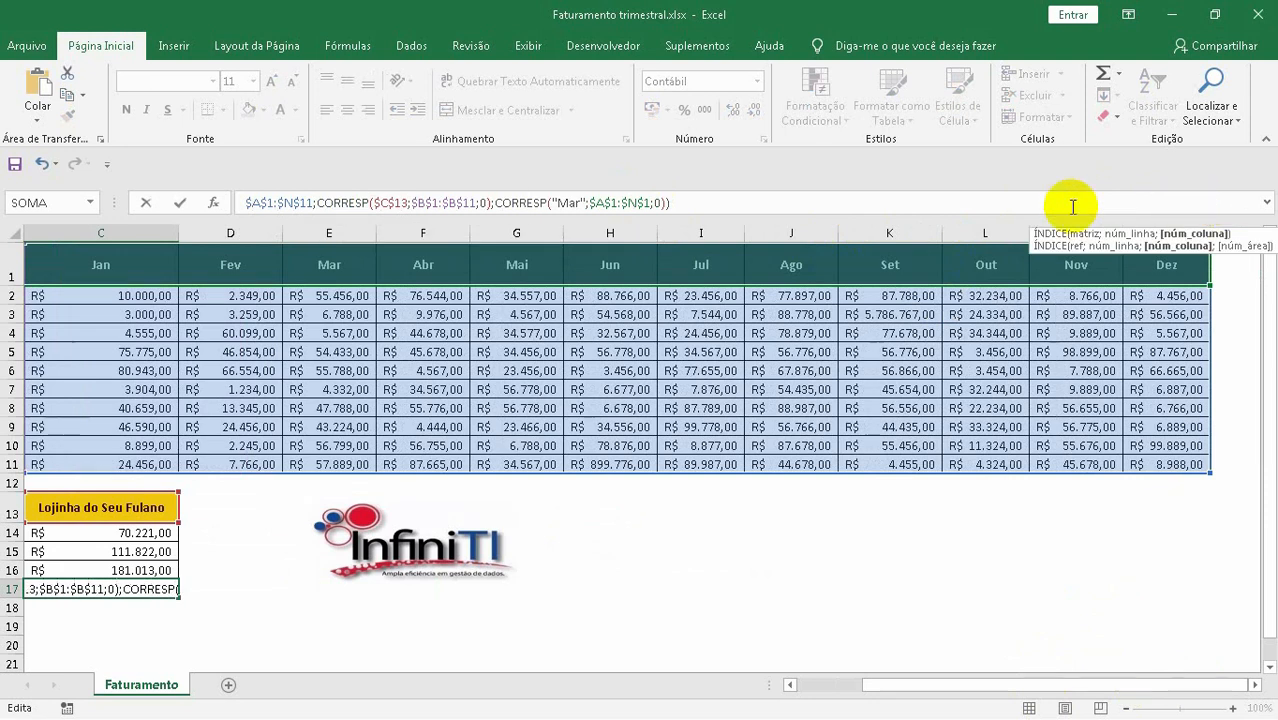
pyautogui.click(582, 203)
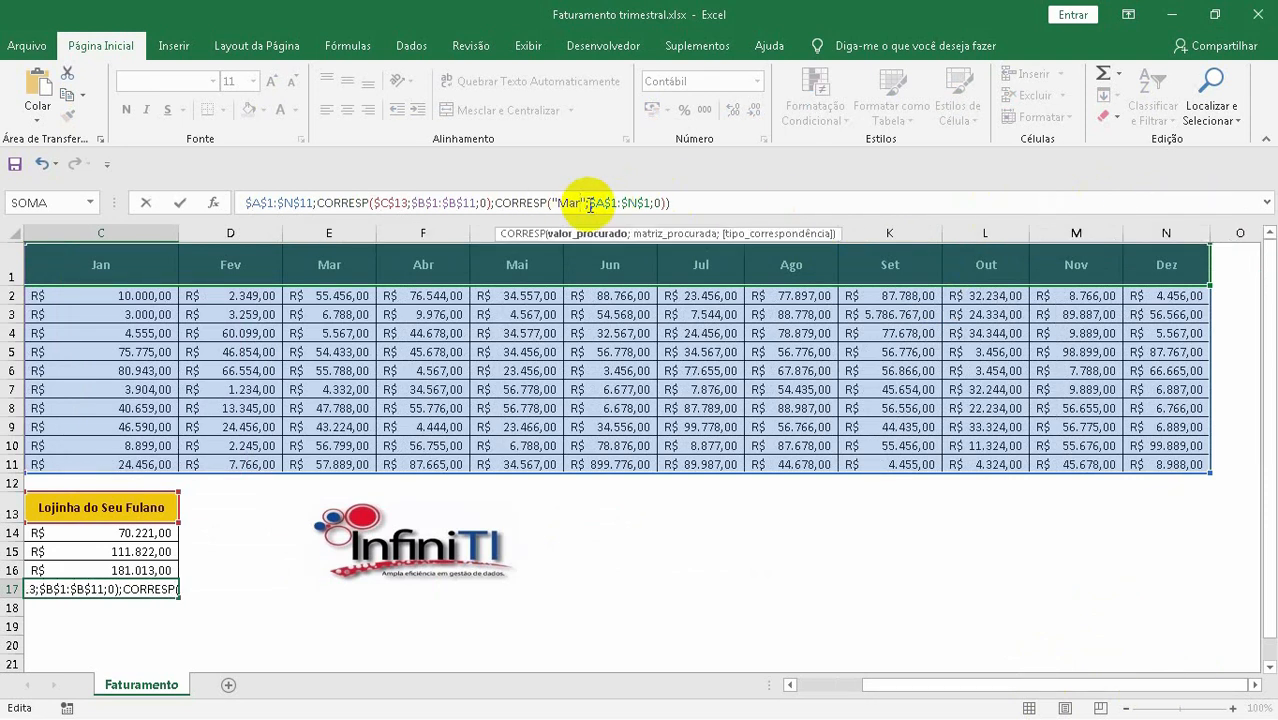
pyautogui.press('BackSpace')
pyautogui.press('BackSpace')
pyautogui.press('BackSpace')
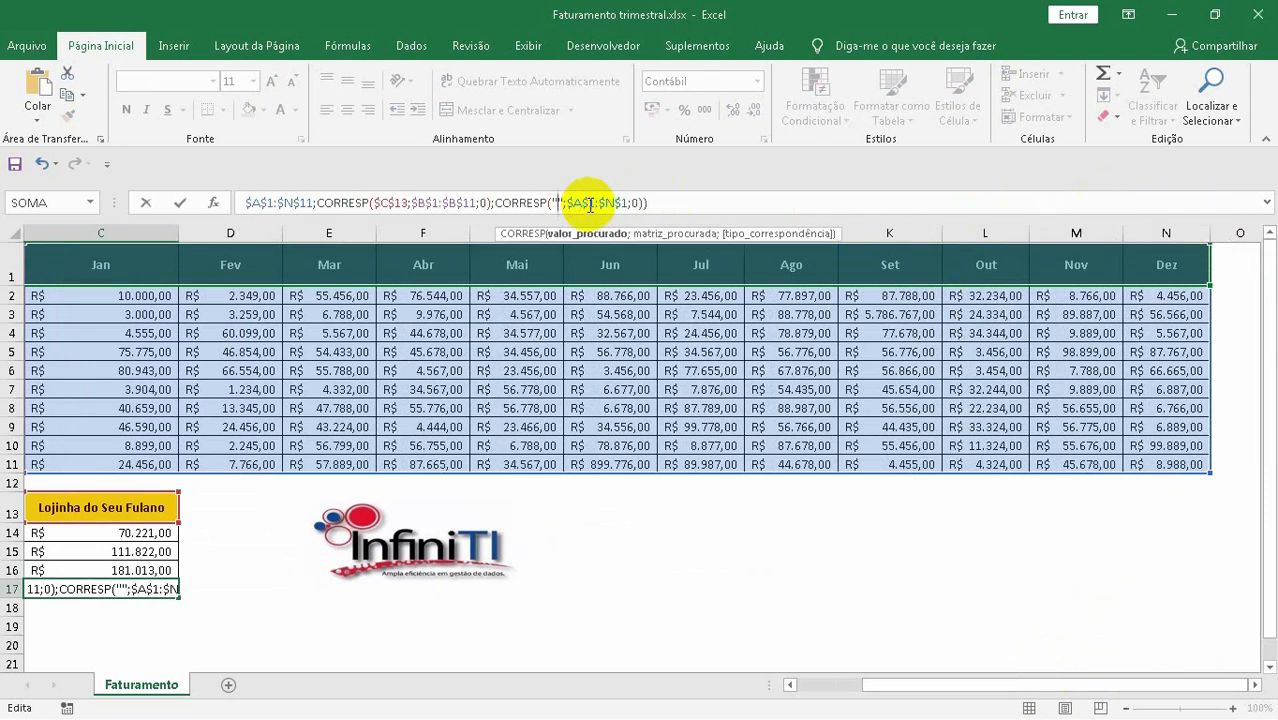
pyautogui.write('Dez')
pyautogui.press('Return')
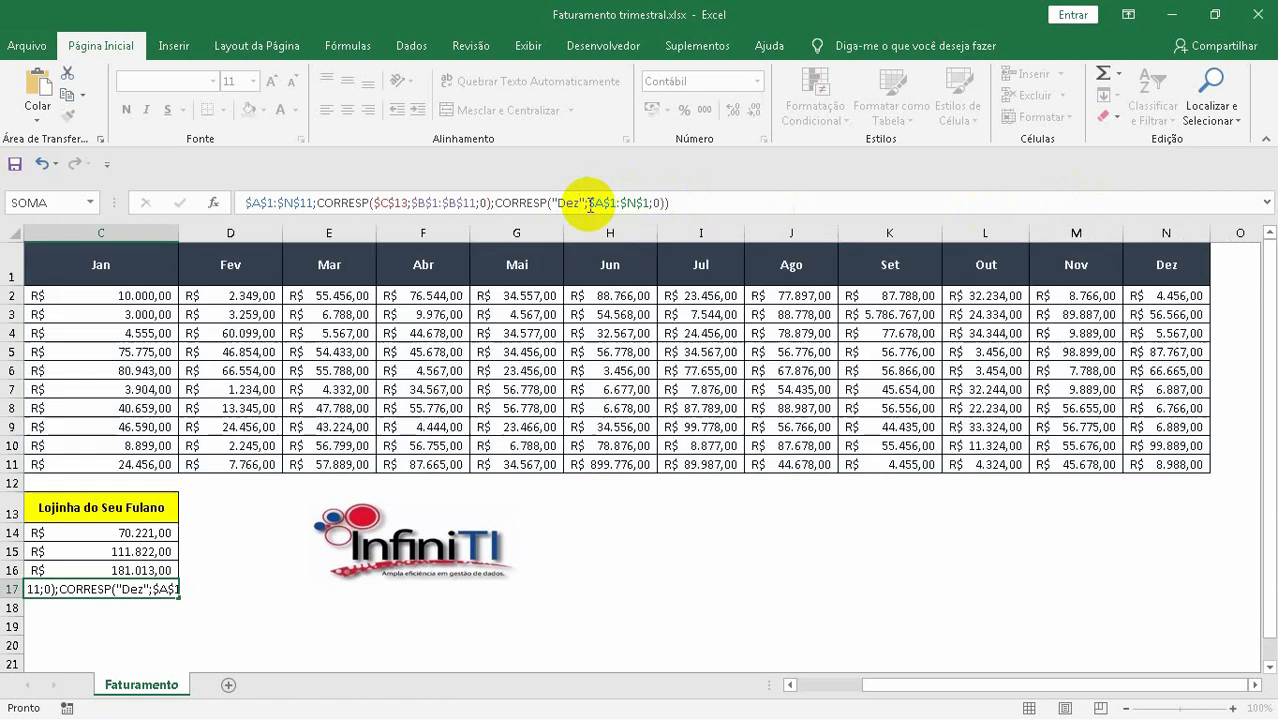
# Review the four quarter rows in B14:C17 and the client chosen in C13
pyautogui.moveTo(944, 688); pyautogui.dragTo(825, 686)
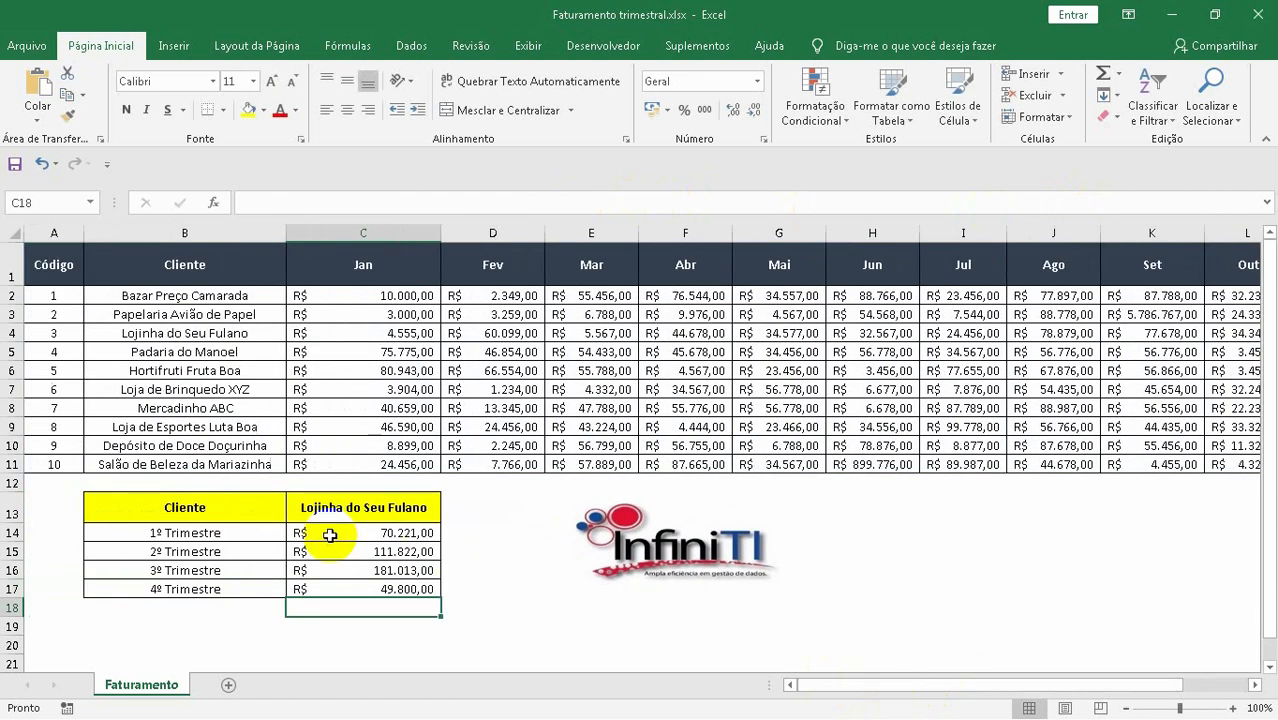
pyautogui.click(190, 533)
pyautogui.click(217, 558)
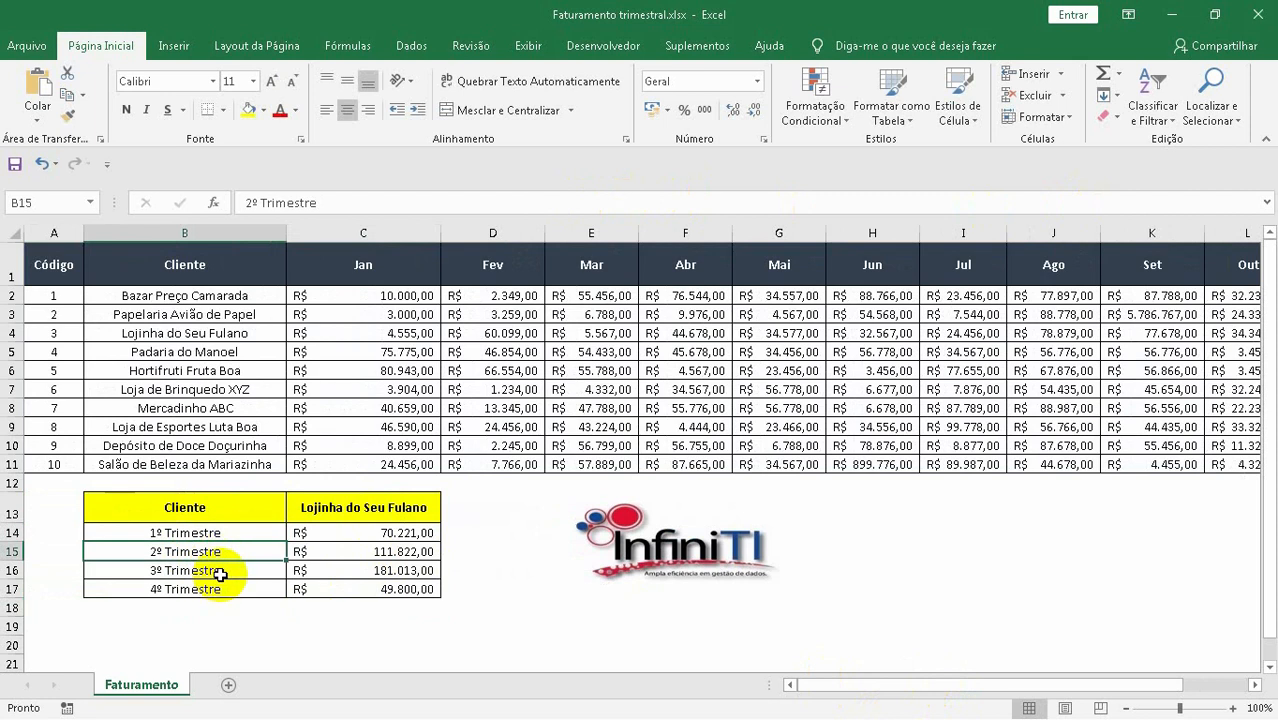
pyautogui.click(222, 572)
pyautogui.click(250, 590)
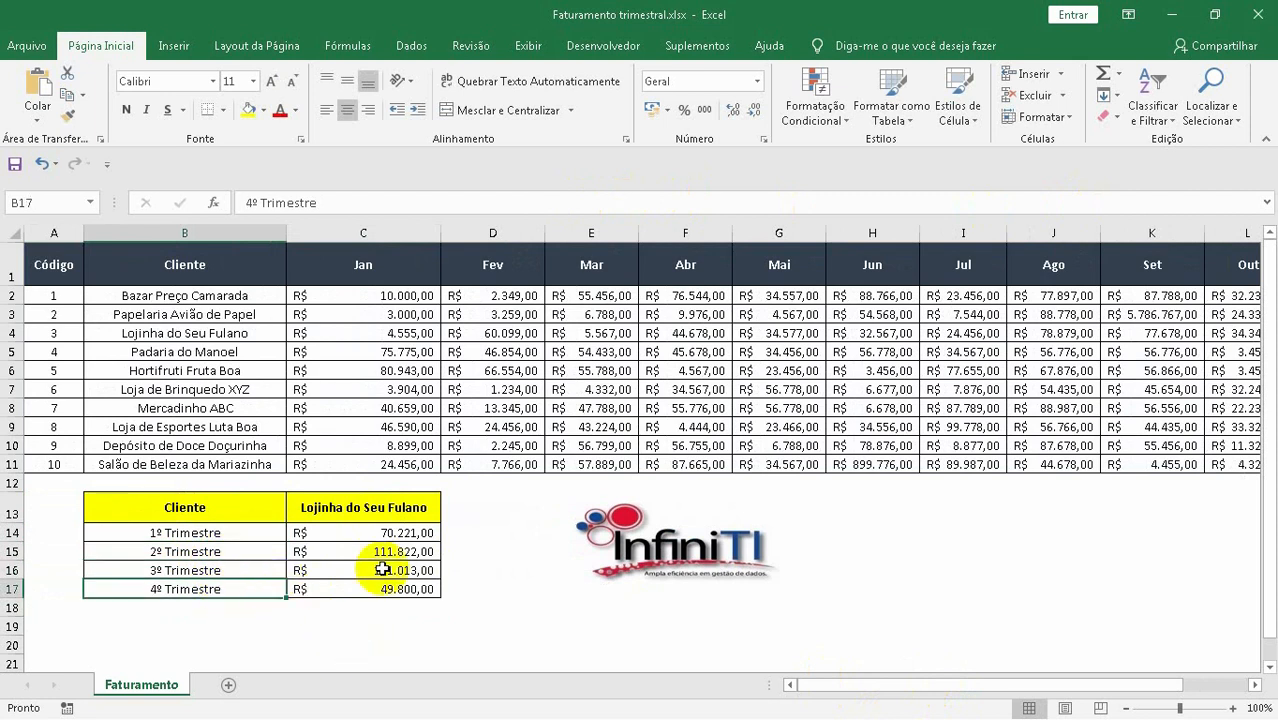
pyautogui.click(404, 511)
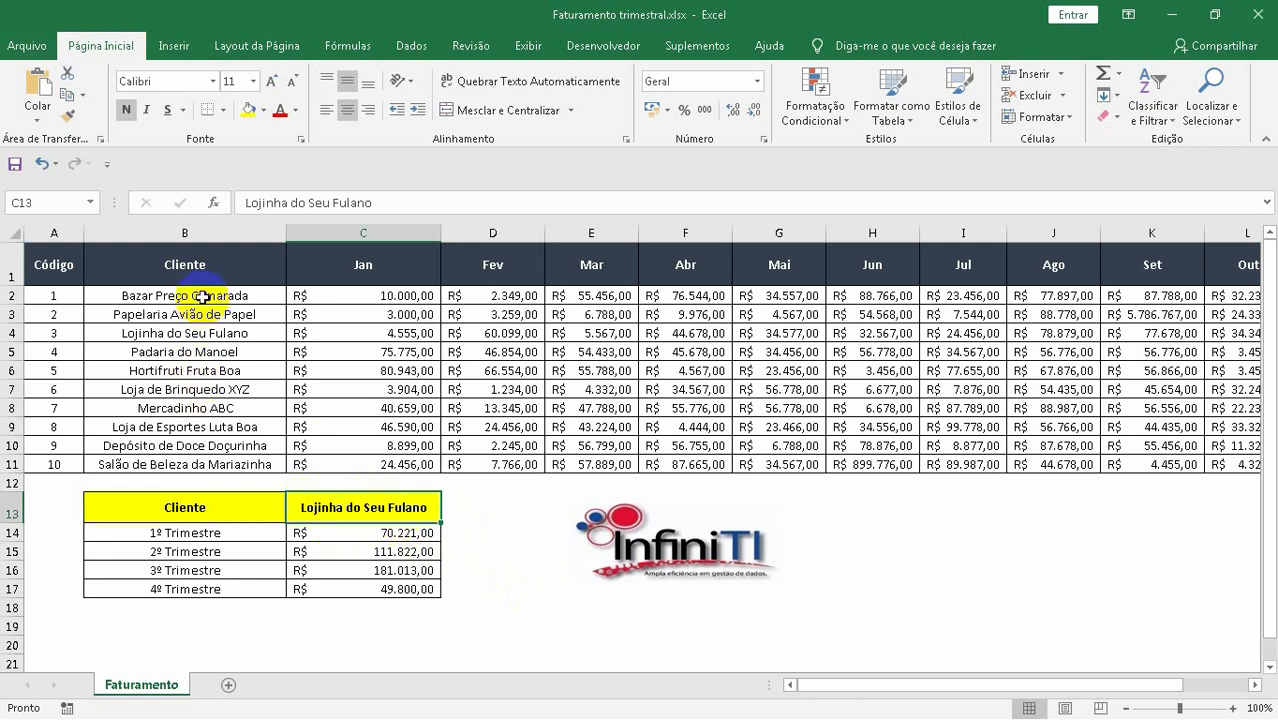
# Name the client range B2:B11 "Empresas"
pyautogui.moveTo(203, 297); pyautogui.dragTo(213, 467)
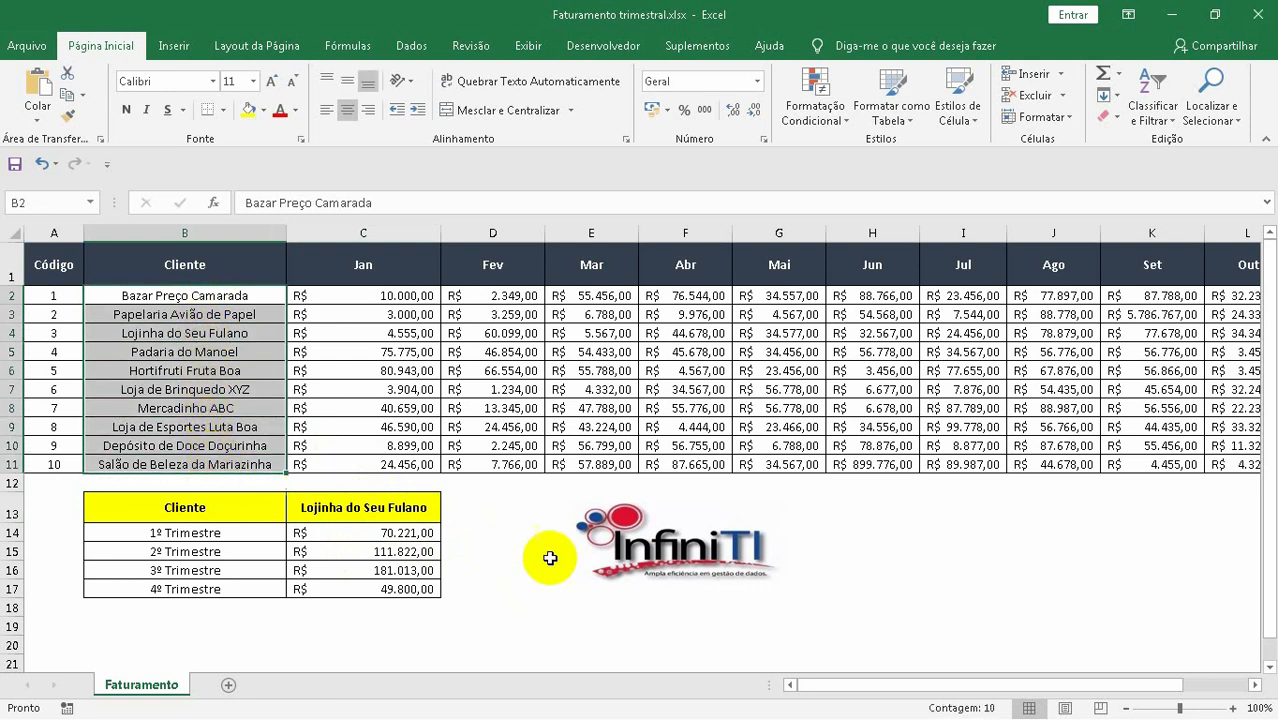
pyautogui.click(502, 508)
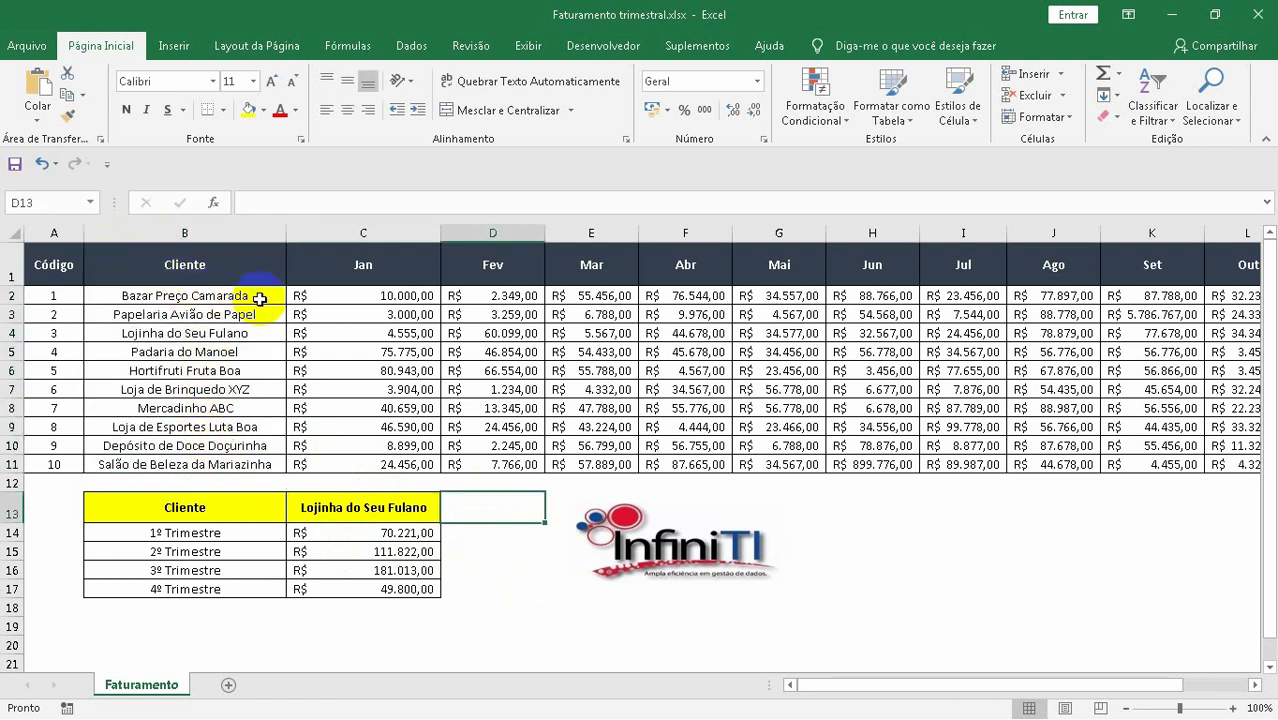
pyautogui.moveTo(259, 296); pyautogui.dragTo(256, 468)
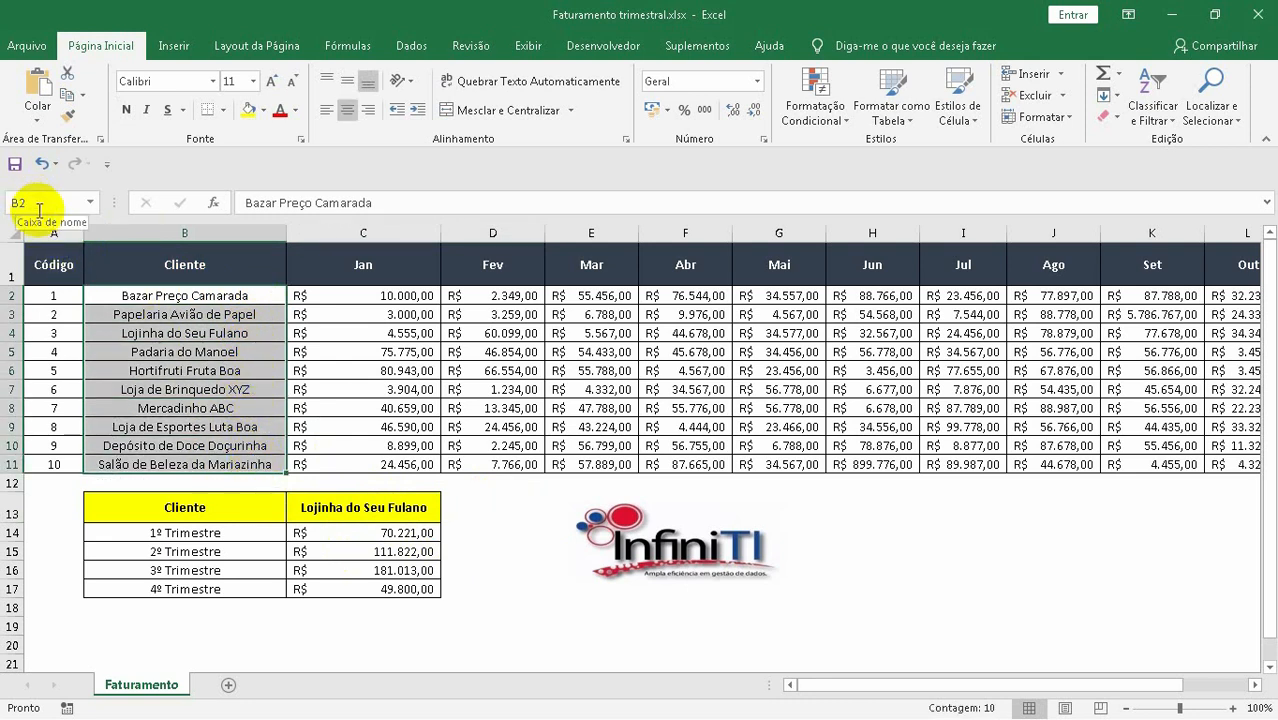
pyautogui.click(38, 201)
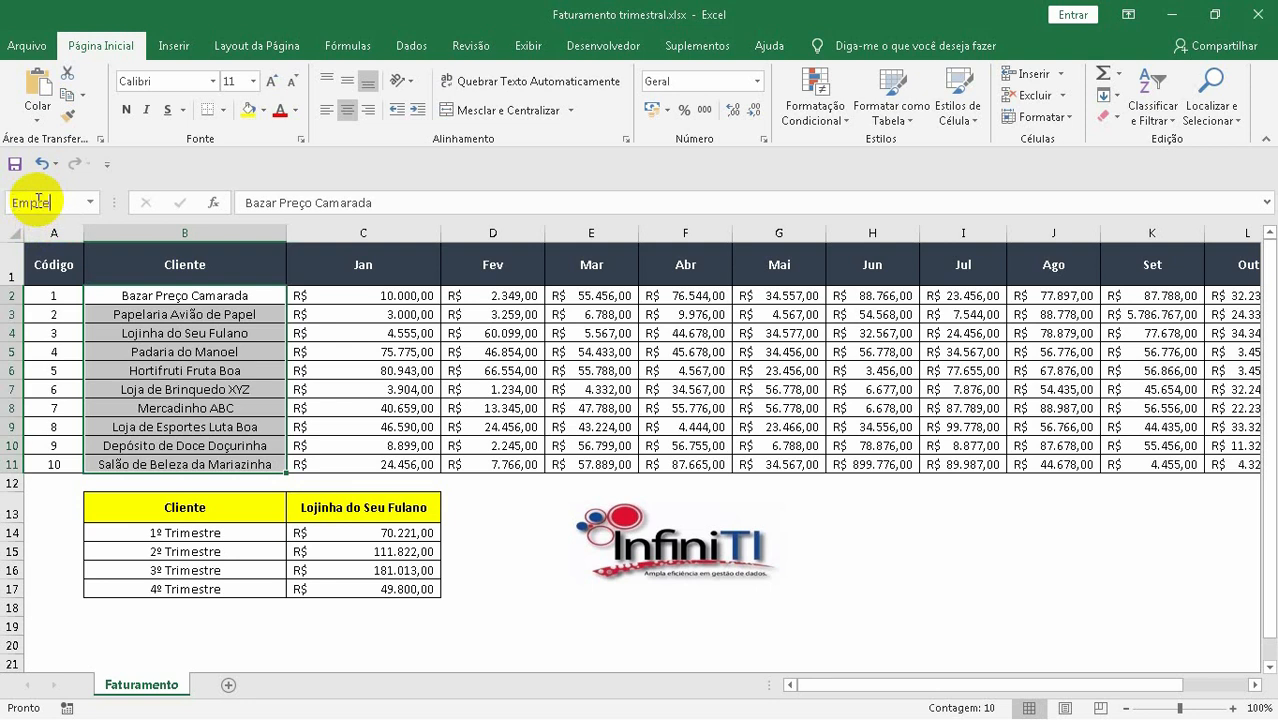
pyautogui.press('Return')
pyautogui.click(355, 407)
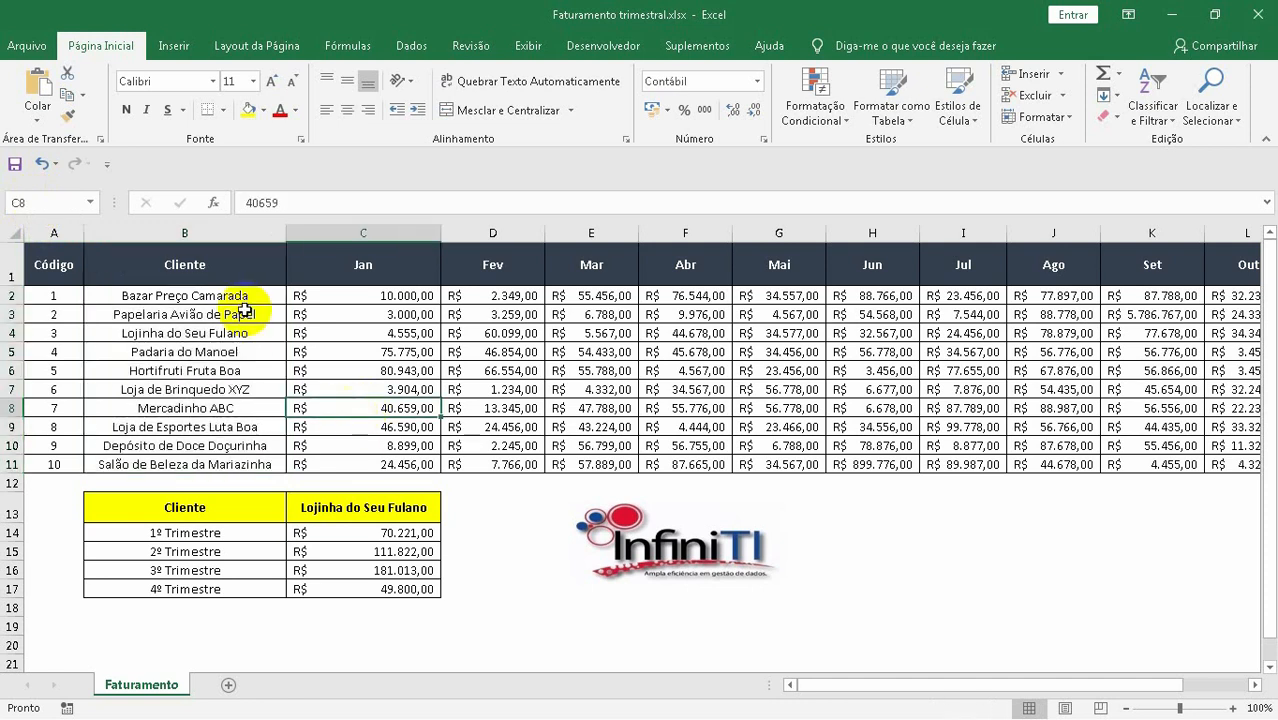
# Check the name and cell reference of the Empresas range in the Name Manager against the client column
pyautogui.moveTo(243, 297); pyautogui.dragTo(251, 466)
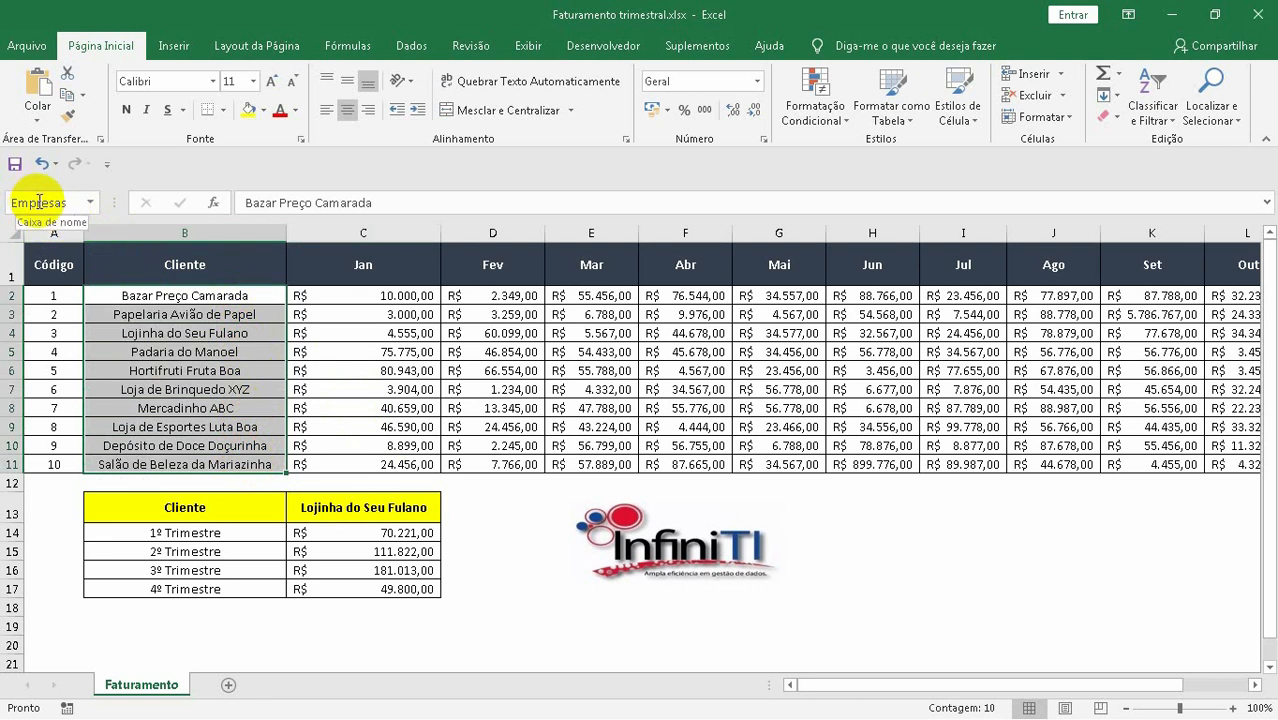
pyautogui.click(339, 46)
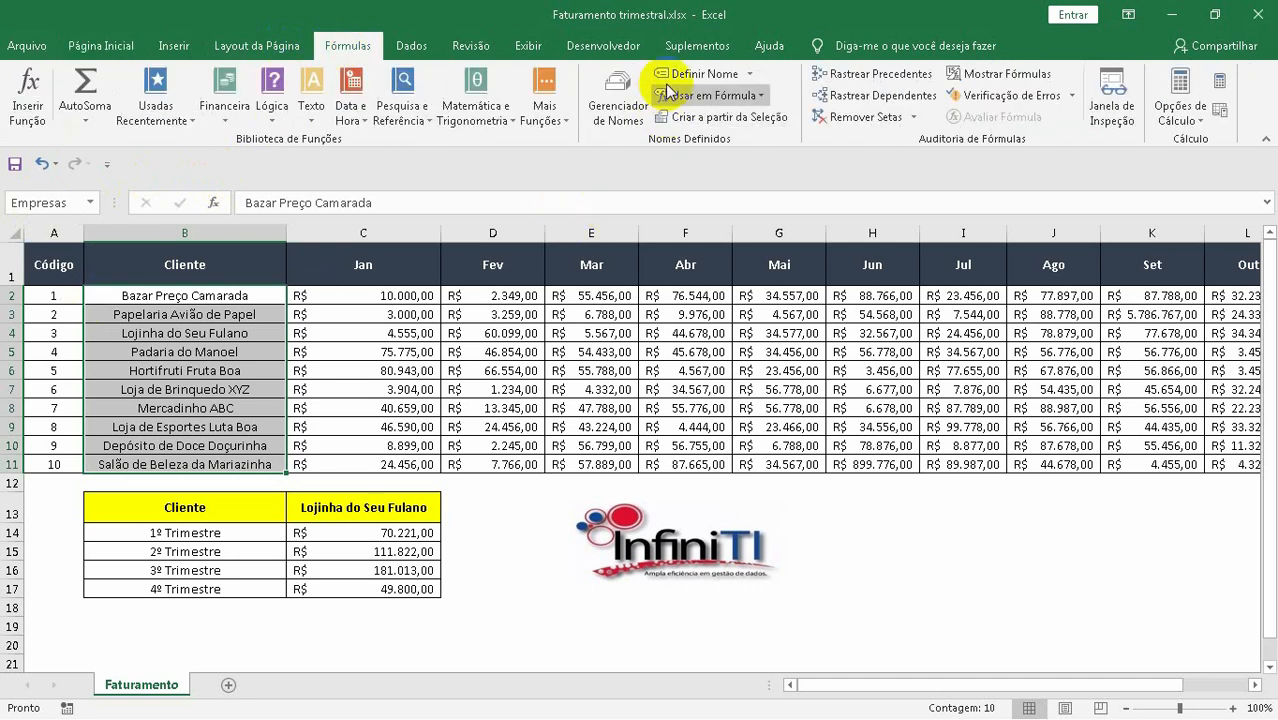
pyautogui.click(619, 118)
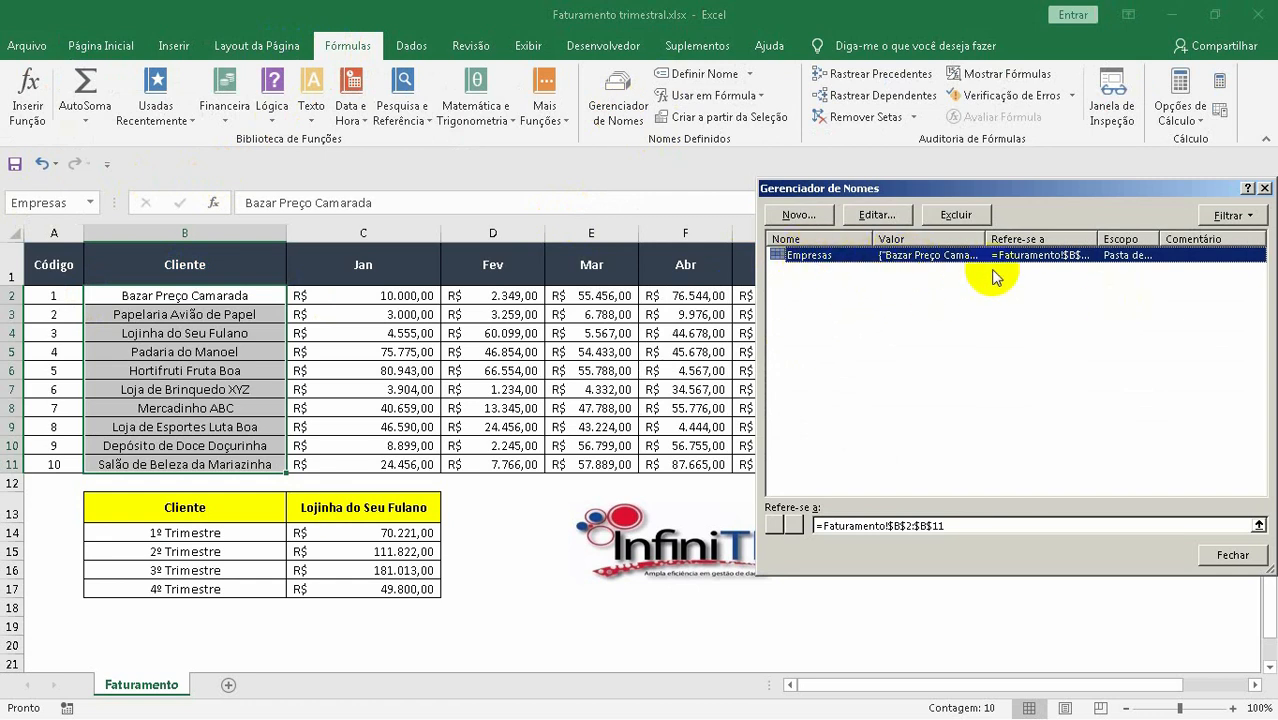
pyautogui.click(1233, 556)
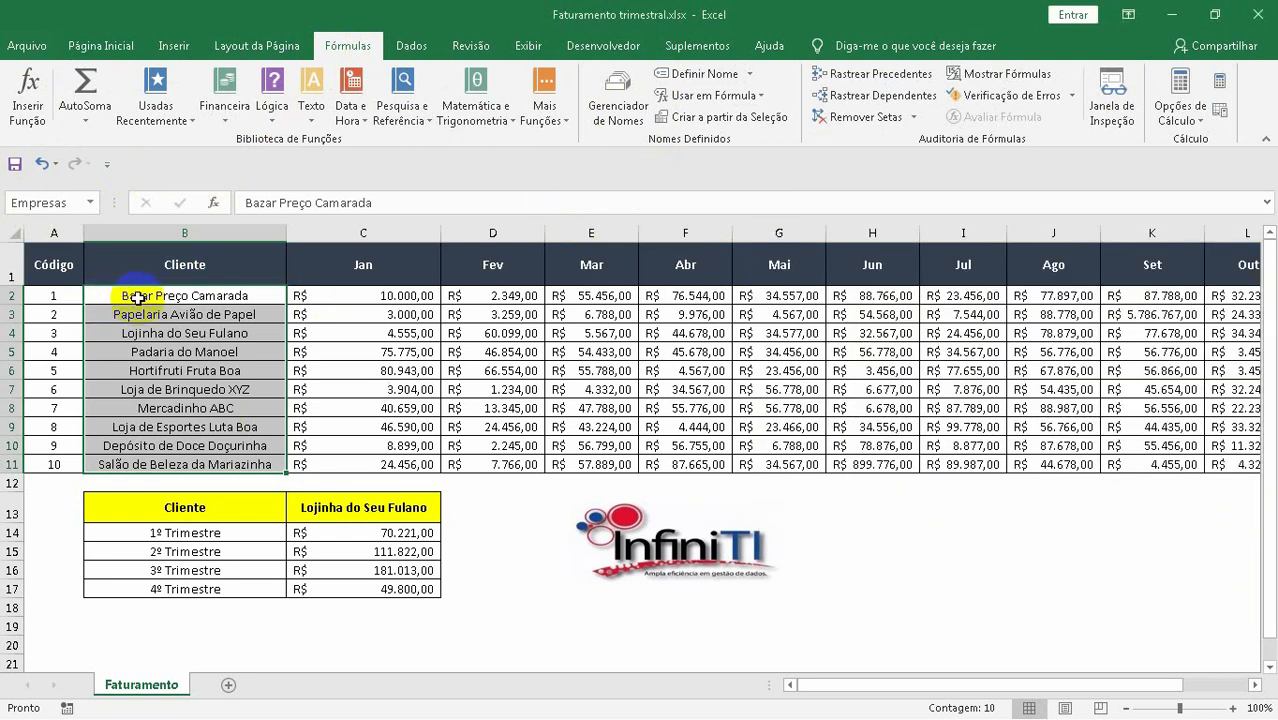
pyautogui.moveTo(137, 297); pyautogui.dragTo(150, 465)
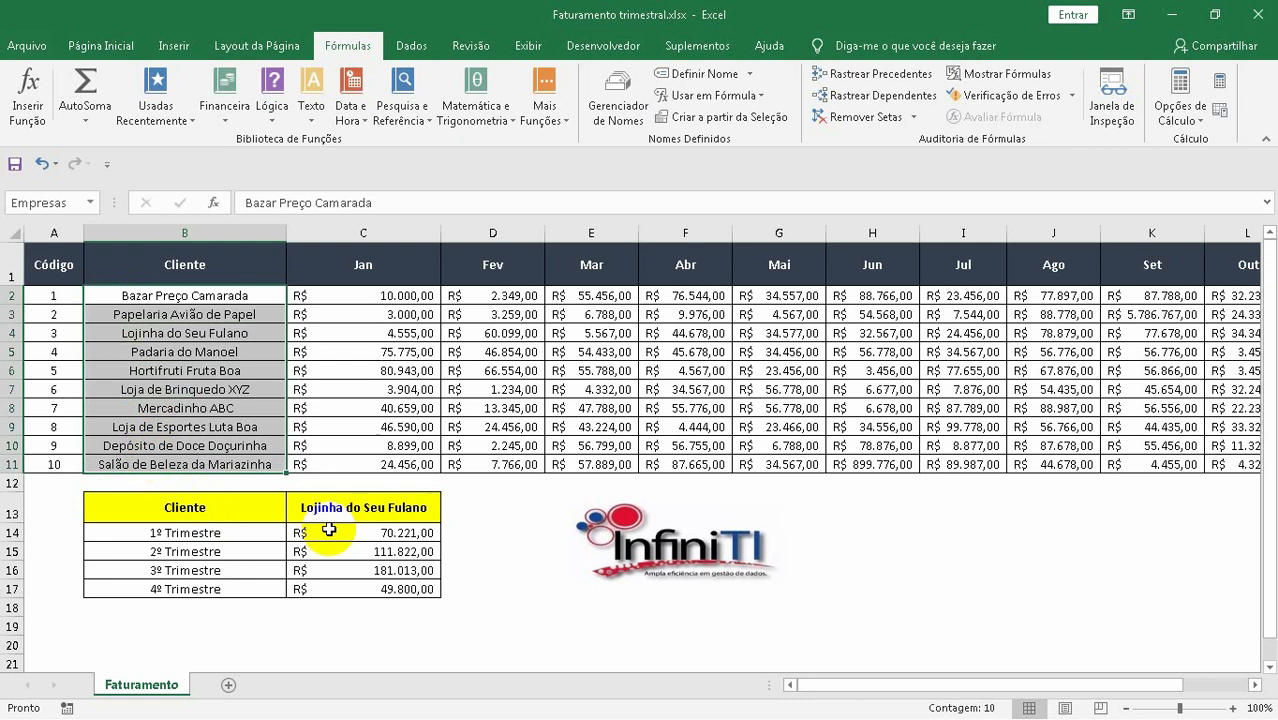
# Add data validation to C13 that allows a list (Lista) with the source =Empresas
pyautogui.click(414, 512)
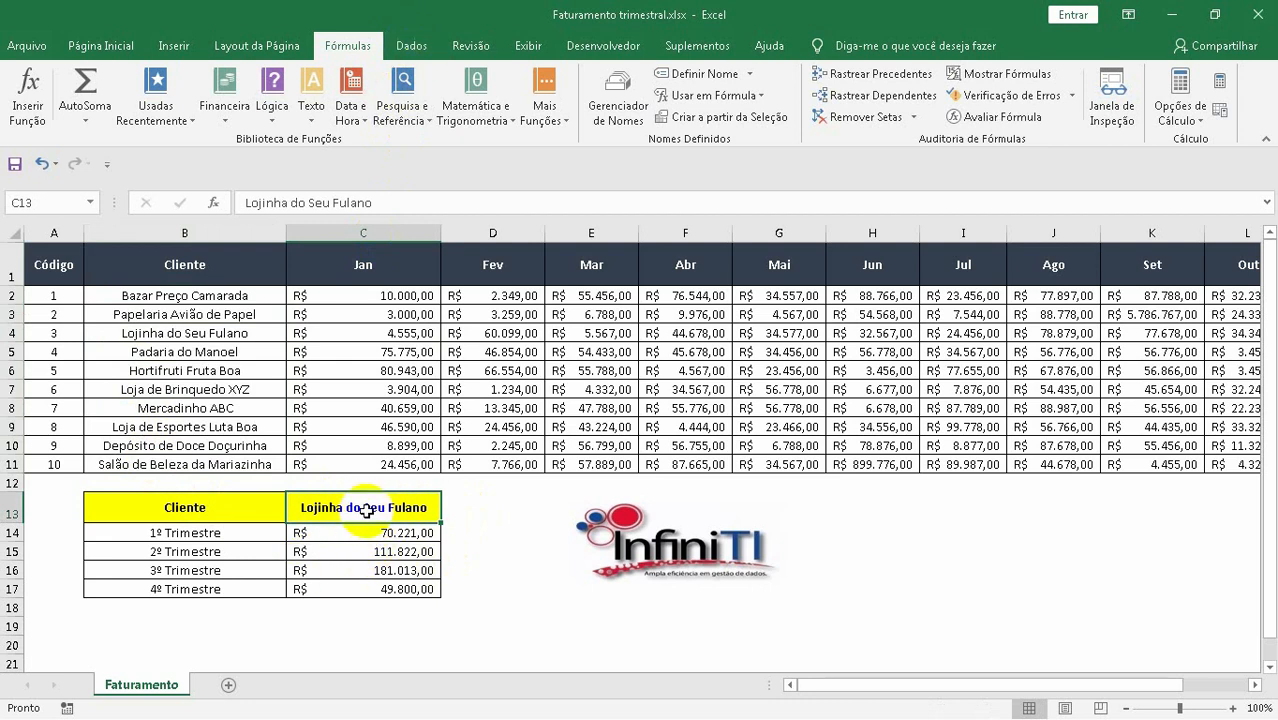
pyautogui.click(406, 45)
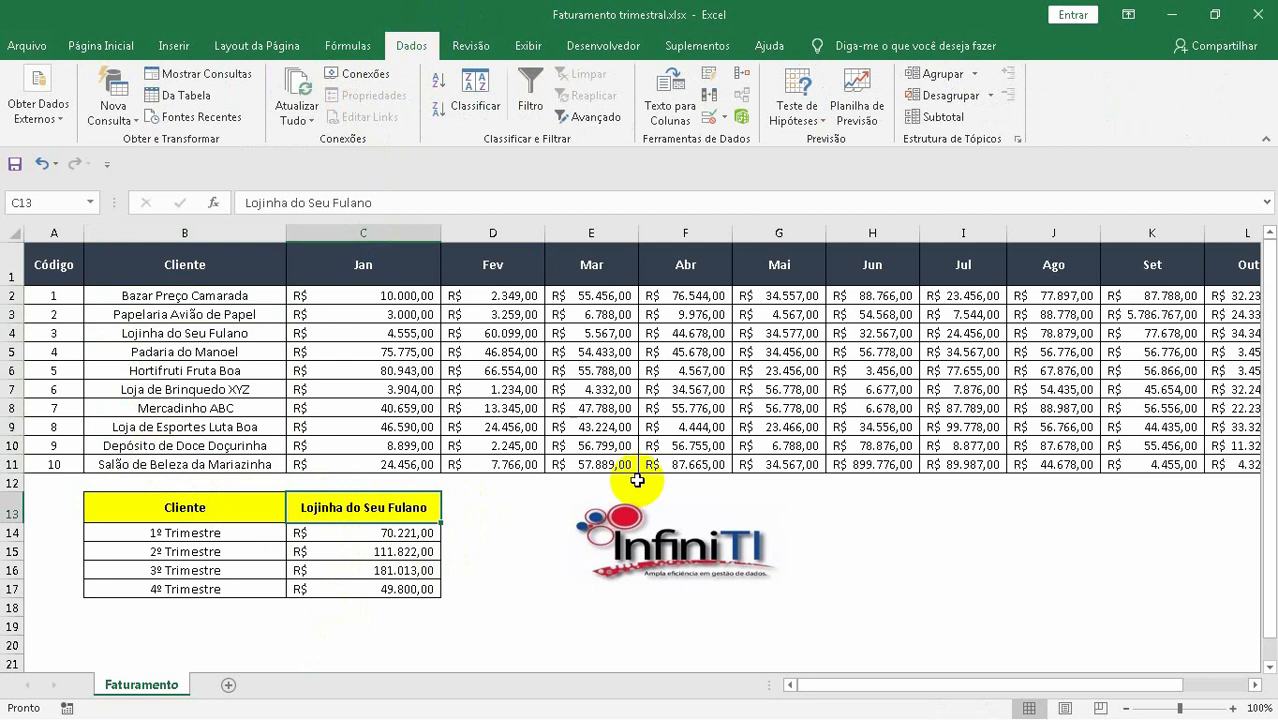
pyautogui.click(723, 118)
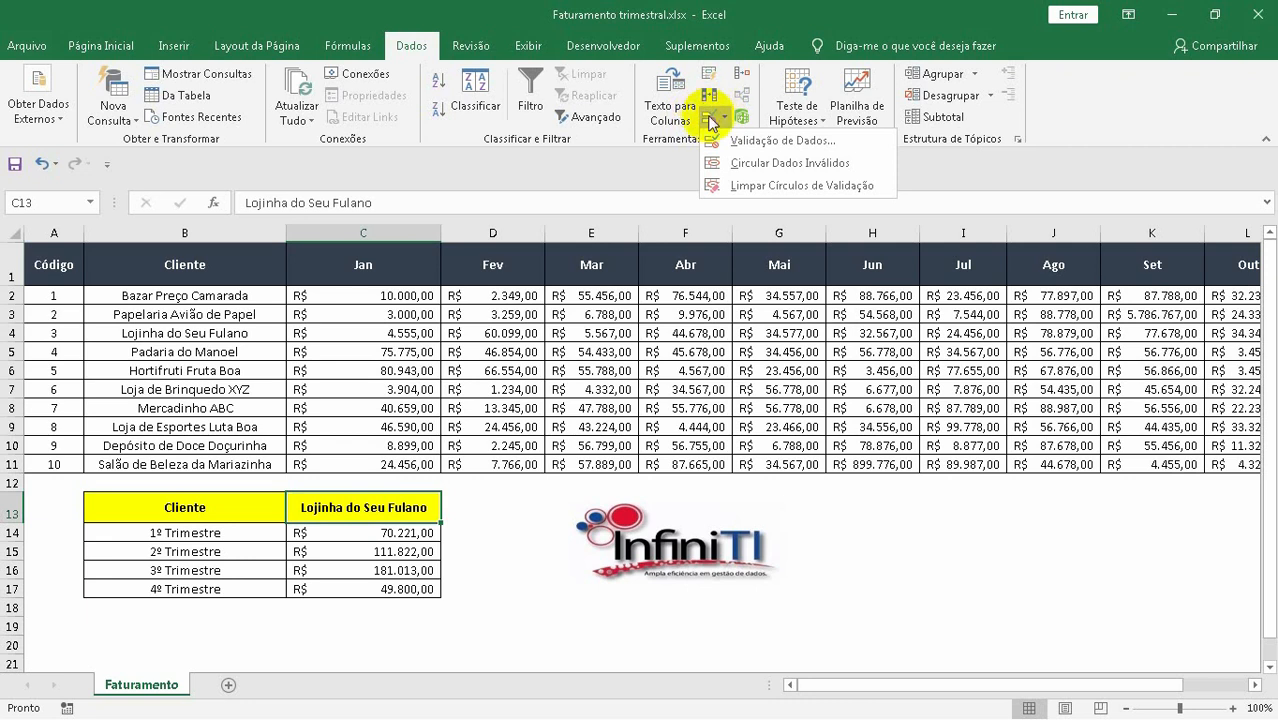
pyautogui.click(747, 150)
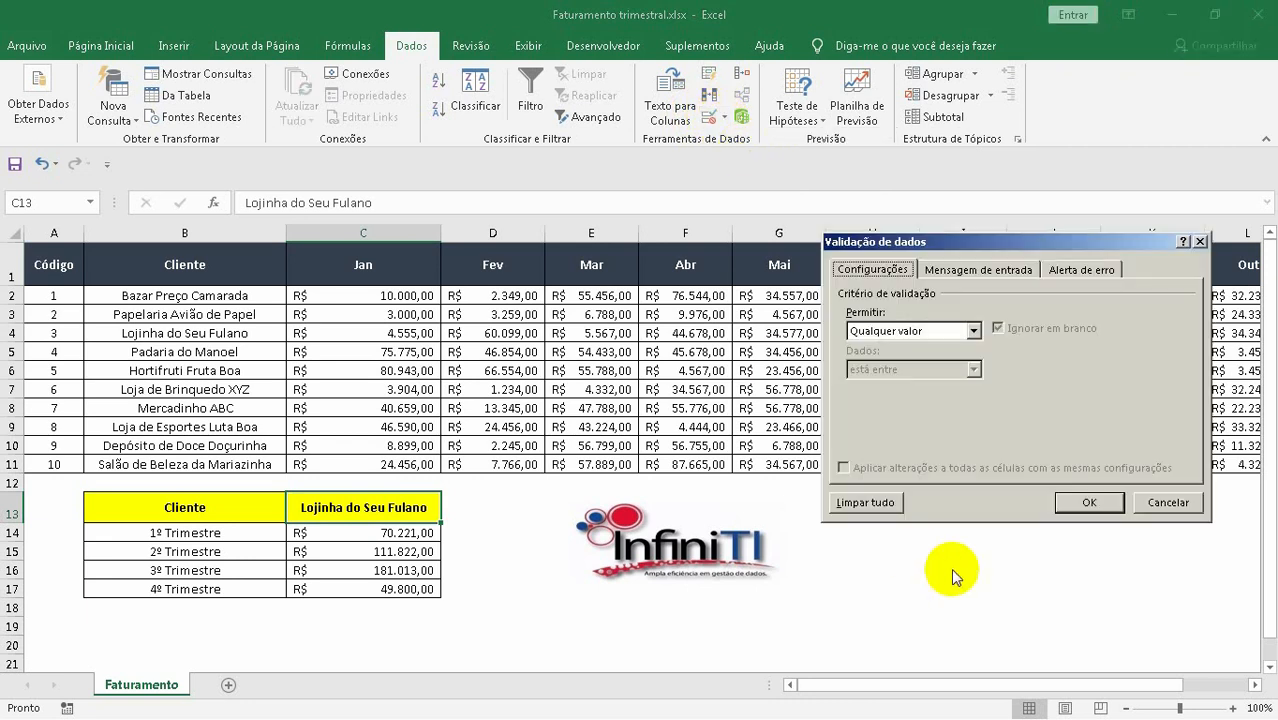
pyautogui.click(974, 332)
pyautogui.click(856, 397)
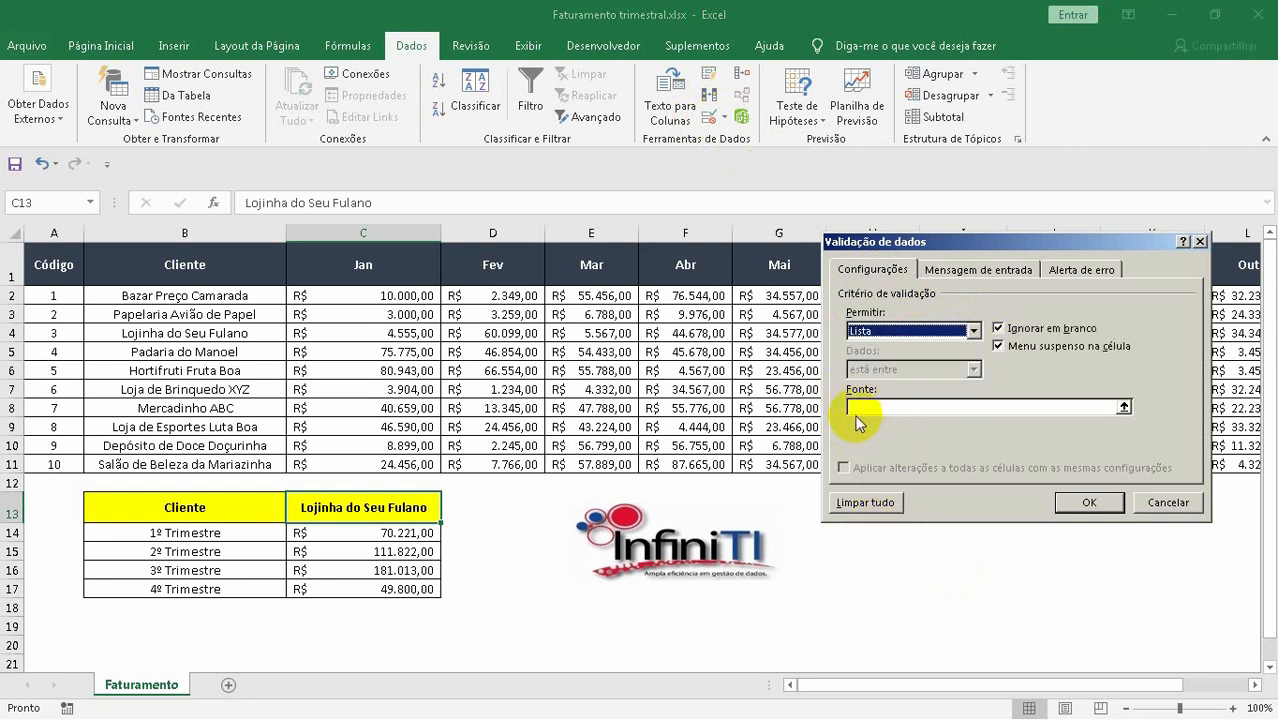
pyautogui.click(855, 409)
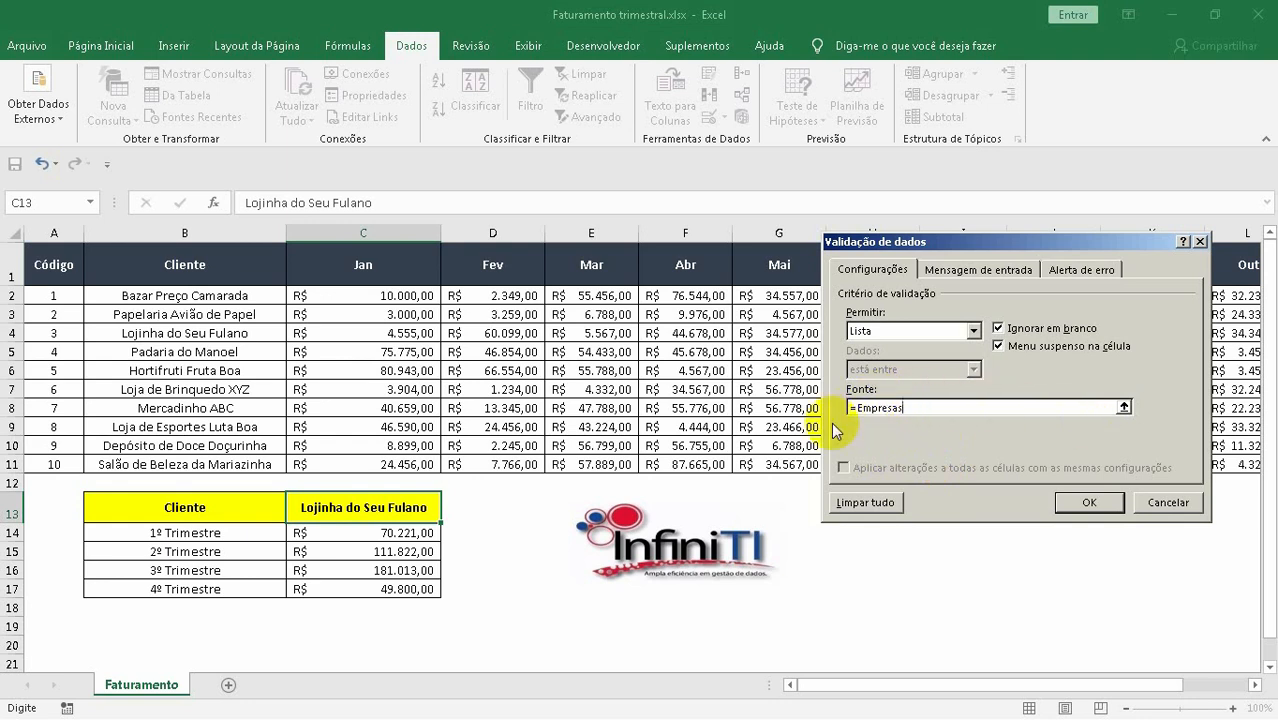
pyautogui.click(1089, 503)
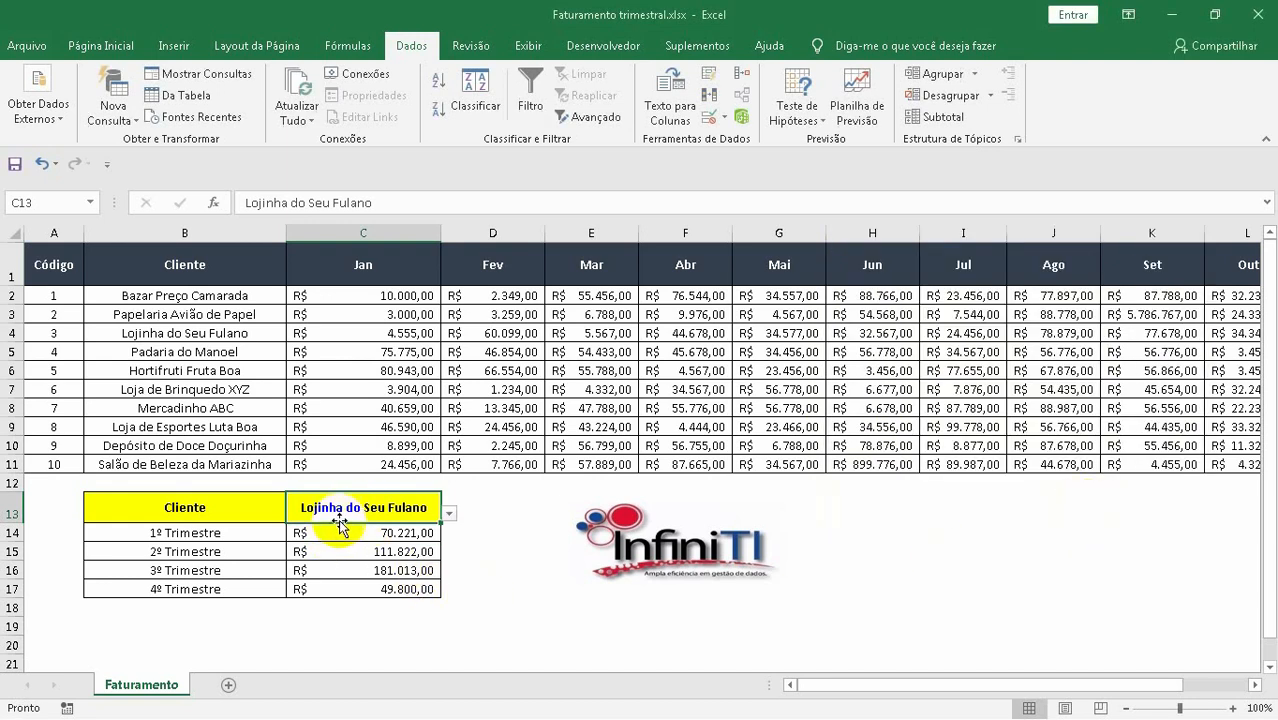
# Choose Bazar Preço Camarada from the client list in C13
pyautogui.click(449, 514)
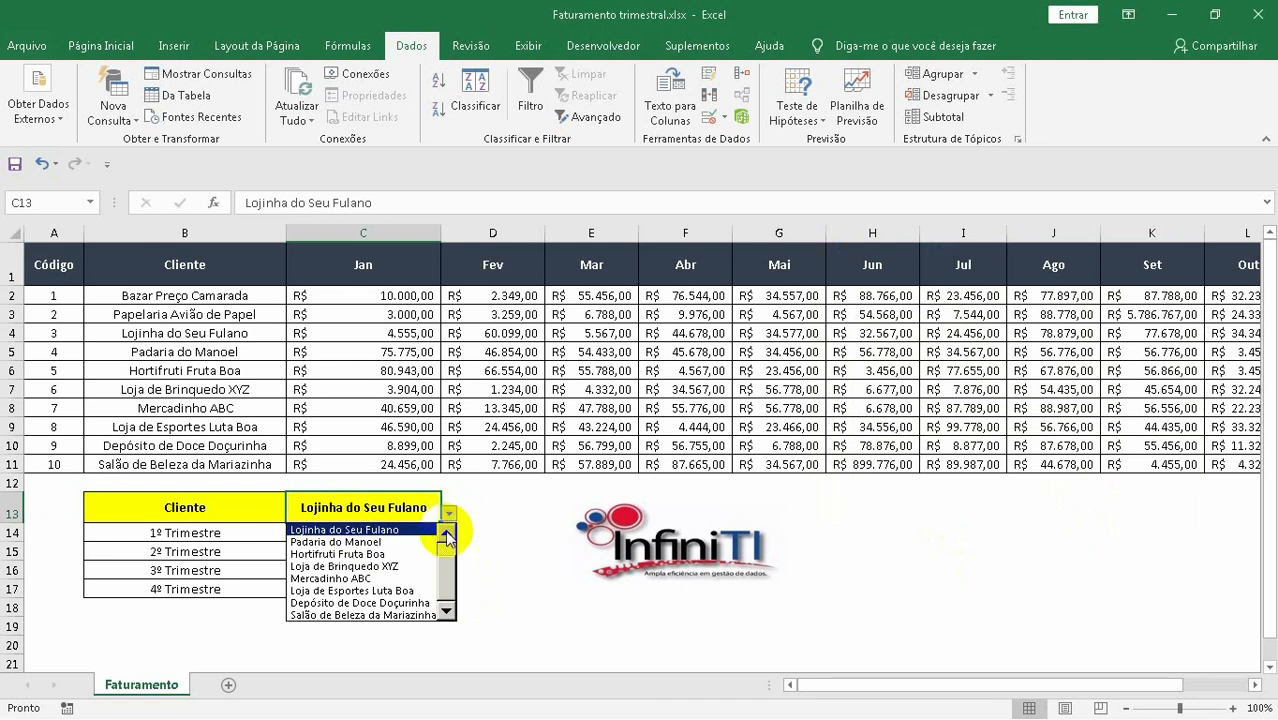
pyautogui.moveTo(446, 567)
pyautogui.mouseDown()
pyautogui.moveTo(460, 536)
pyautogui.moveTo(449, 588)
pyautogui.moveTo(452, 545)
pyautogui.mouseUp()
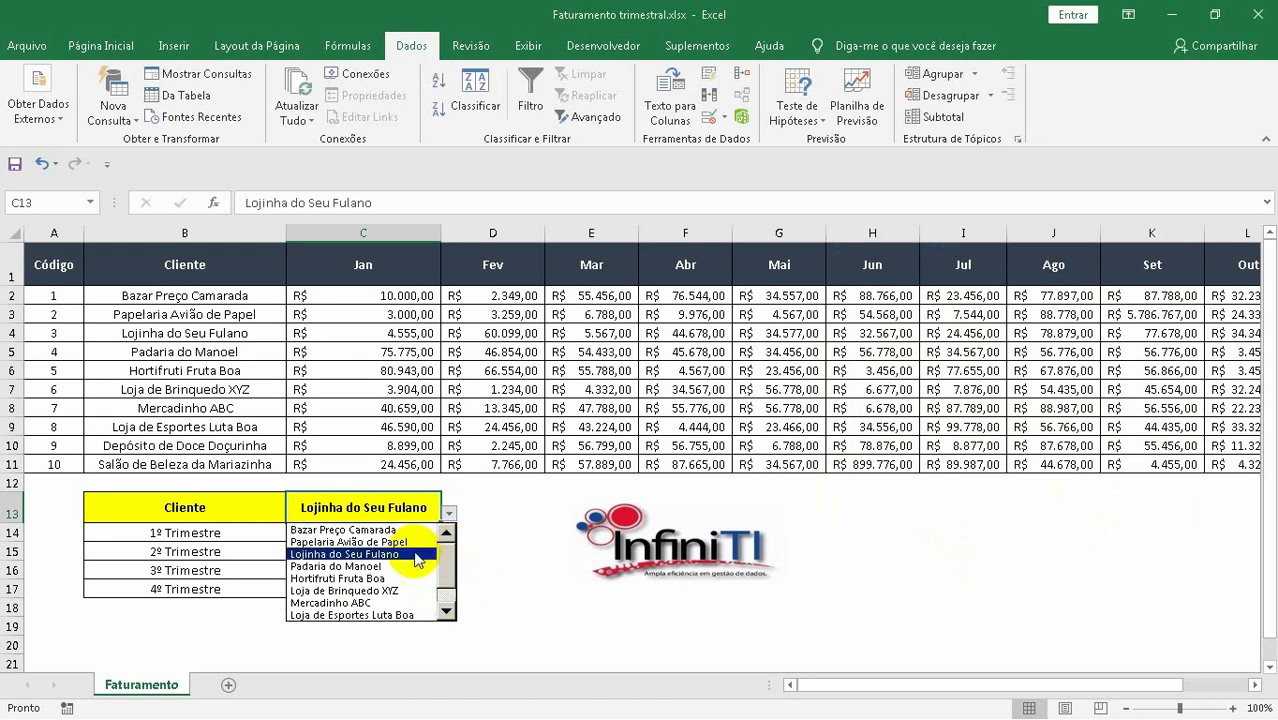
pyautogui.click(355, 531)
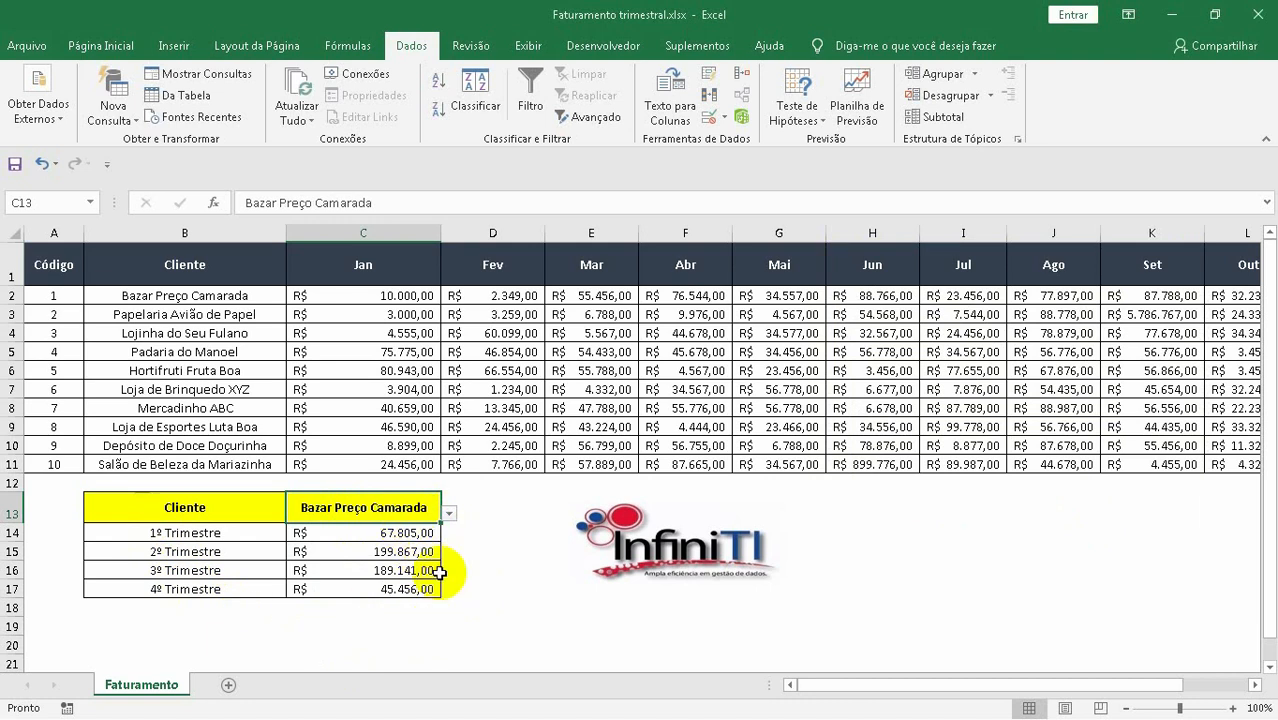
# Choose Papelaria Avião de Papel from the client list in C13 and inspect the first-quarter formula in C14
pyautogui.click(449, 513)
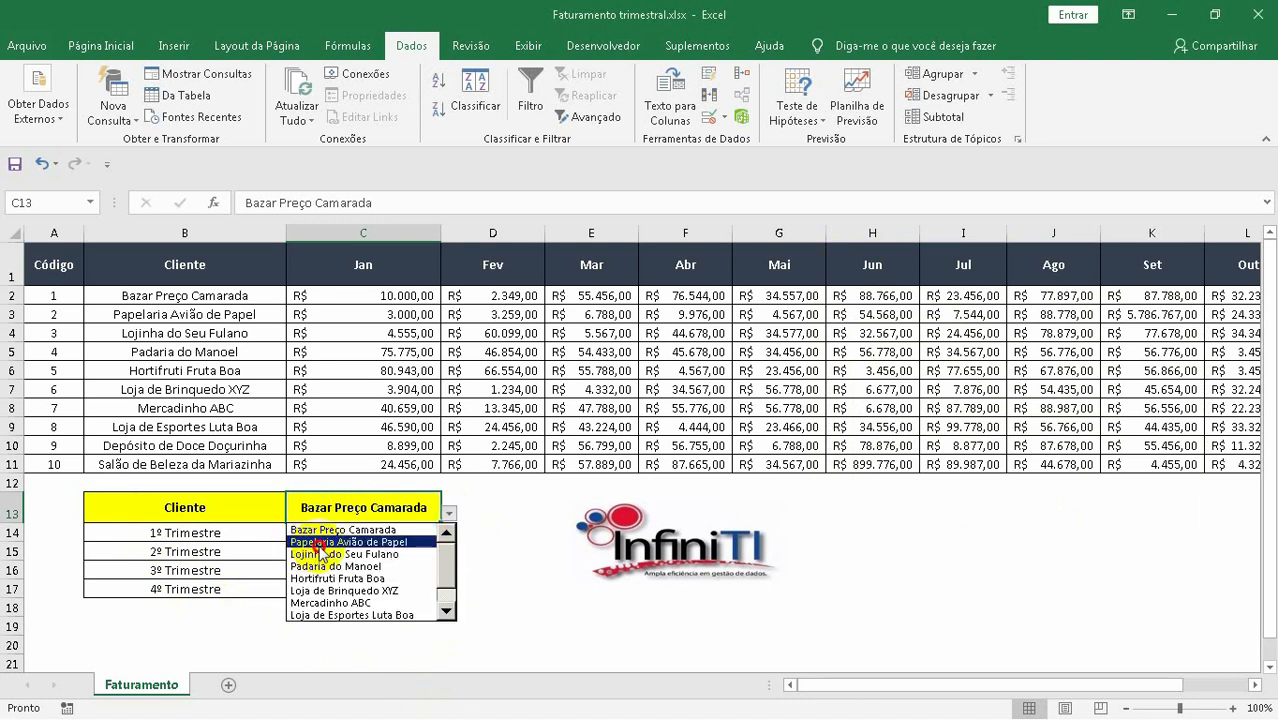
pyautogui.click(318, 542)
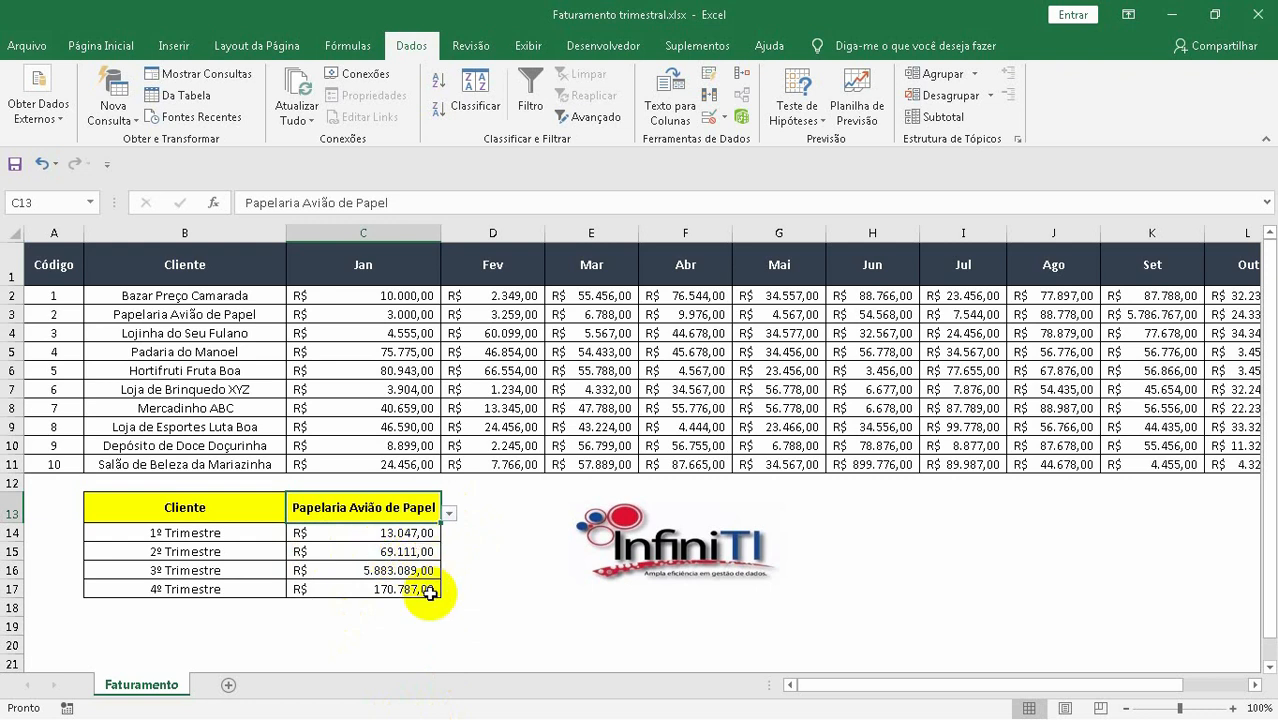
pyautogui.click(380, 535)
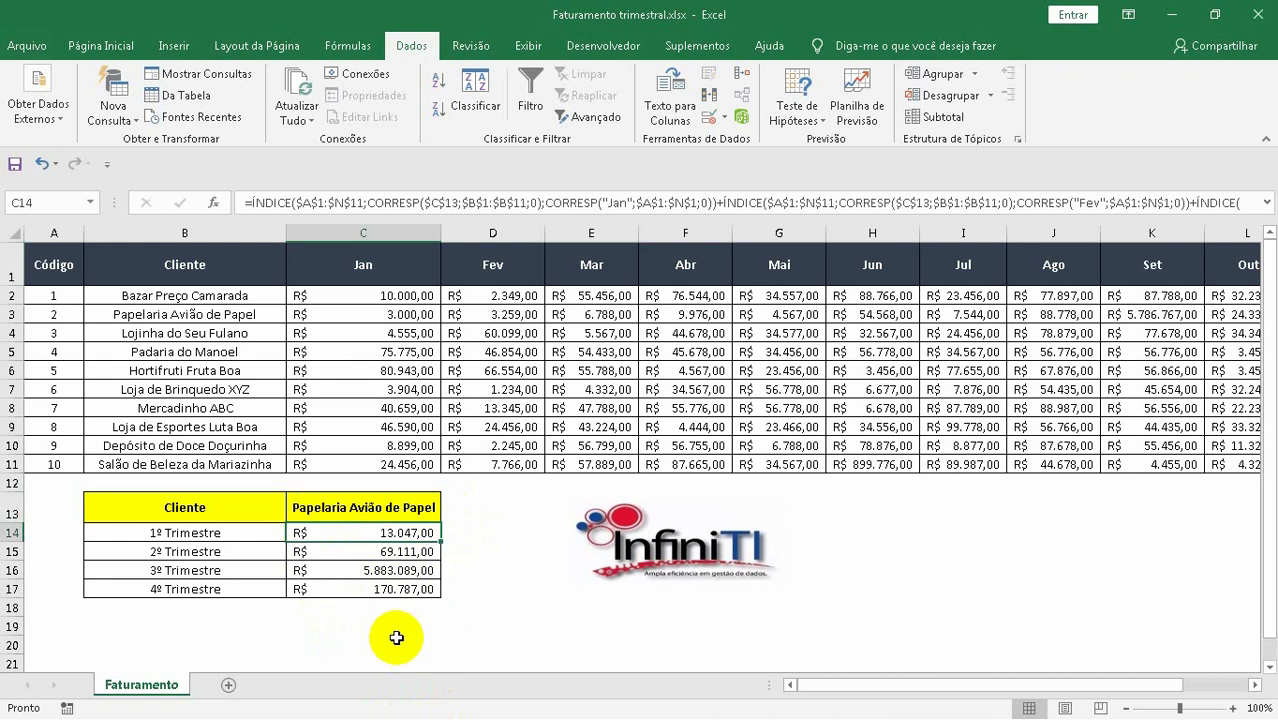